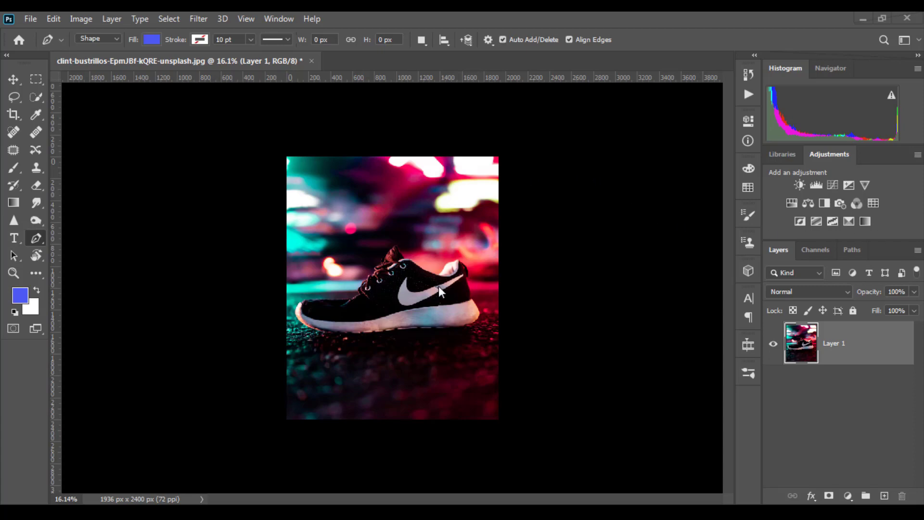
Zoom from the full sneaker photo in to about 98% on the Nike swoosh.
scroll(373, 321, up, 2)
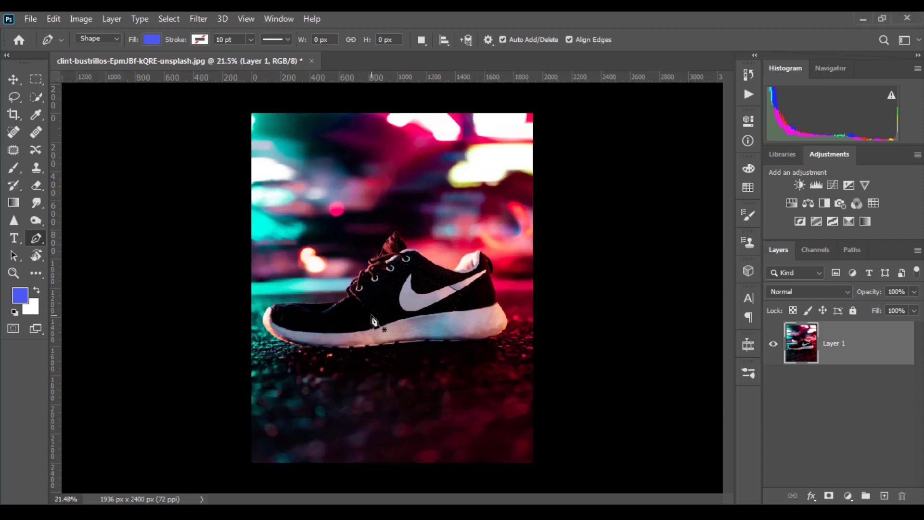
scroll(374, 321, up, 2)
scroll(433, 217, up, 3)
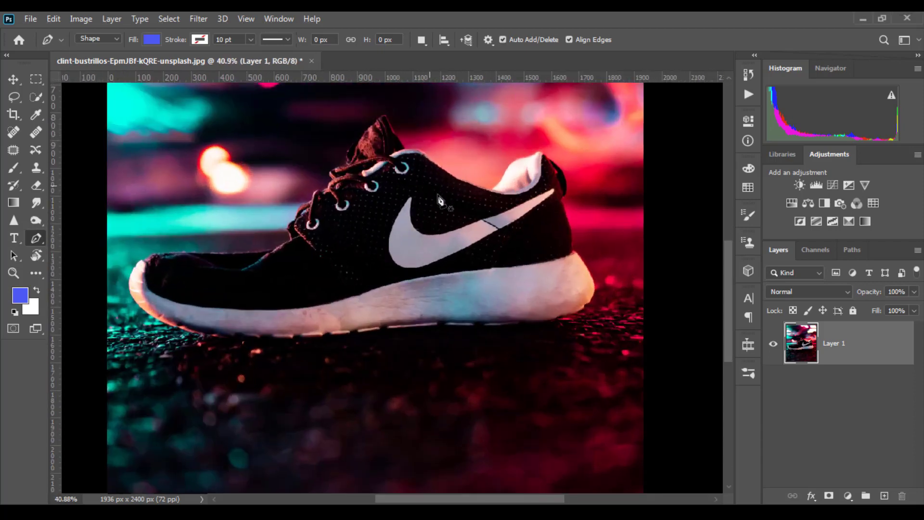
scroll(426, 197, up, 2)
scroll(410, 194, up, 2)
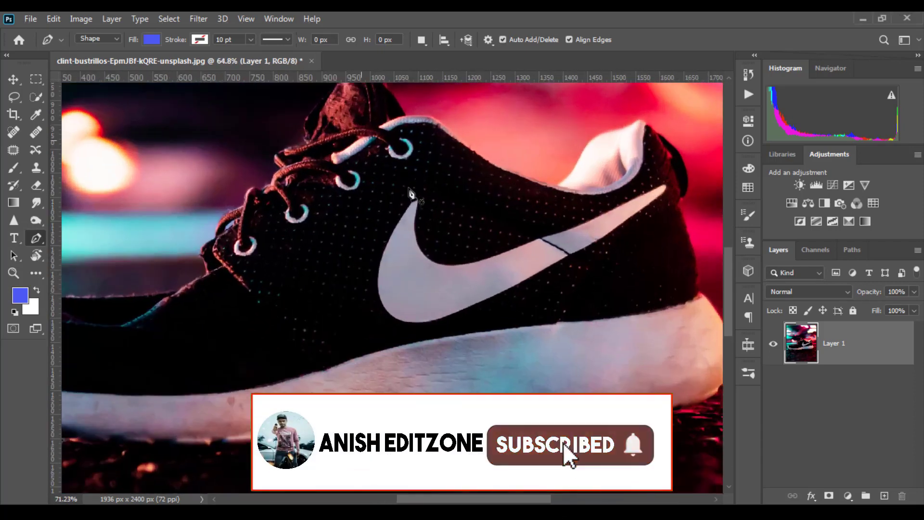
scroll(527, 224, down, 1)
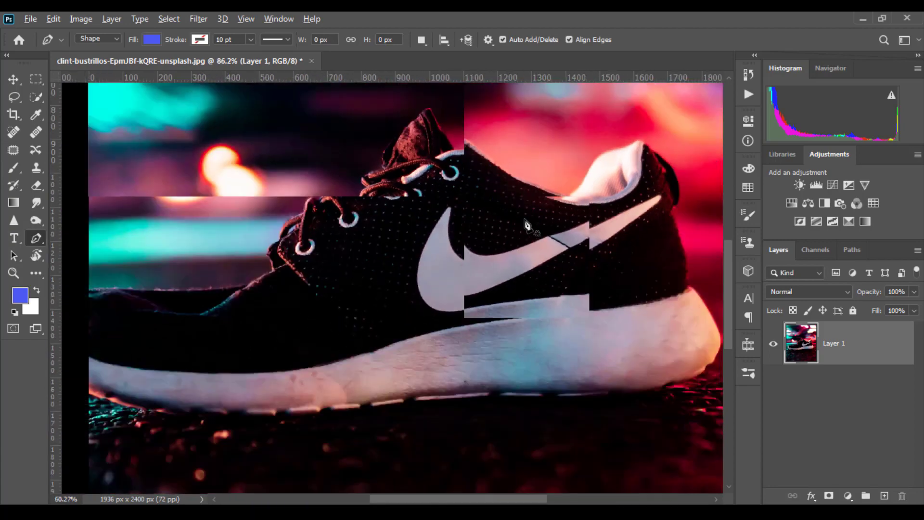
scroll(527, 225, down, 2)
scroll(376, 258, down, 1)
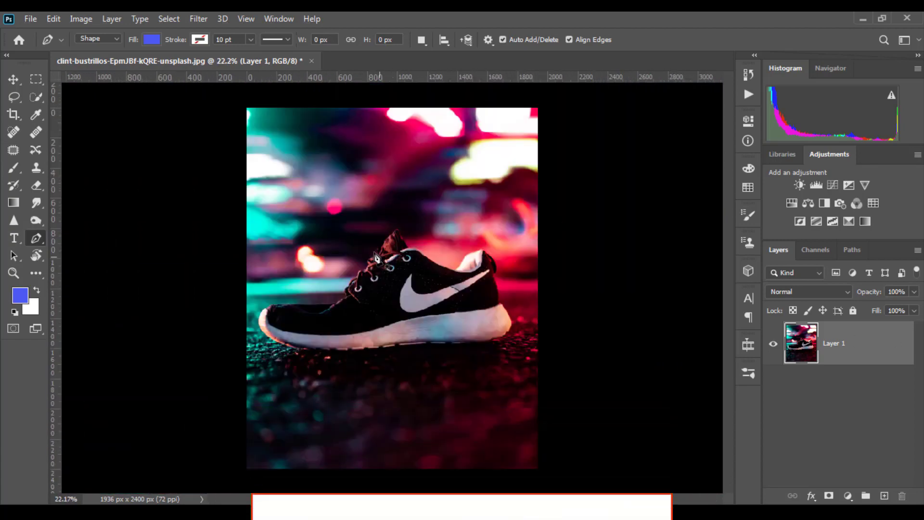
scroll(378, 260, up, 2)
scroll(389, 264, up, 2)
scroll(404, 270, up, 2)
scroll(422, 275, up, 2)
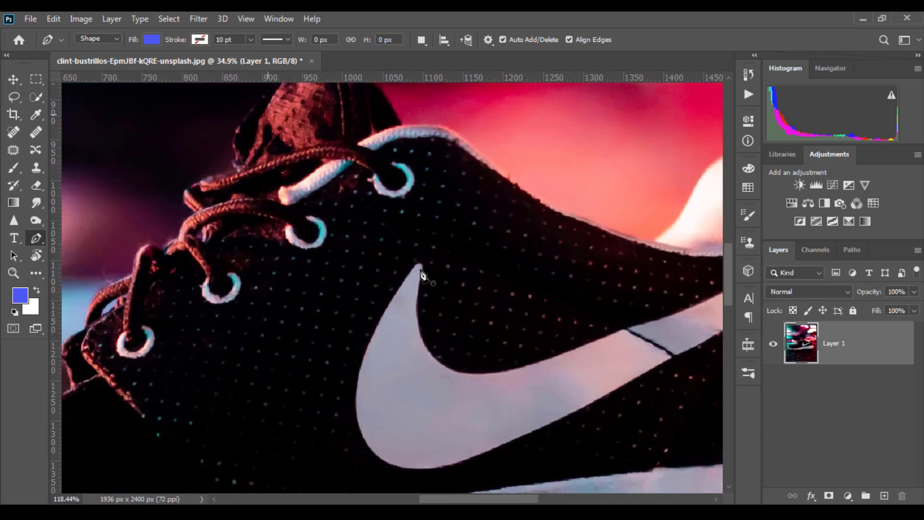
scroll(422, 275, up, 1)
scroll(424, 262, down, 1)
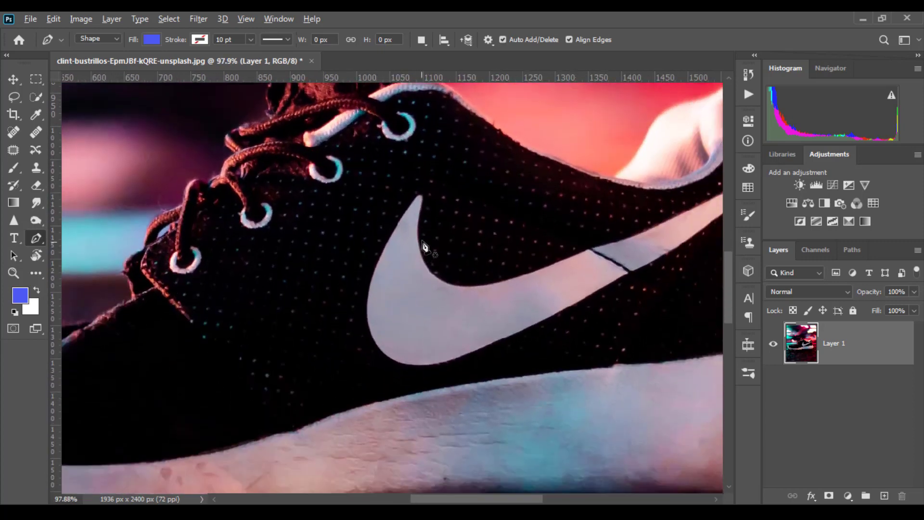
scroll(423, 246, down, 1)
Begin a Pen shape at the swoosh tip, then discard the first attempt.
click(419, 185)
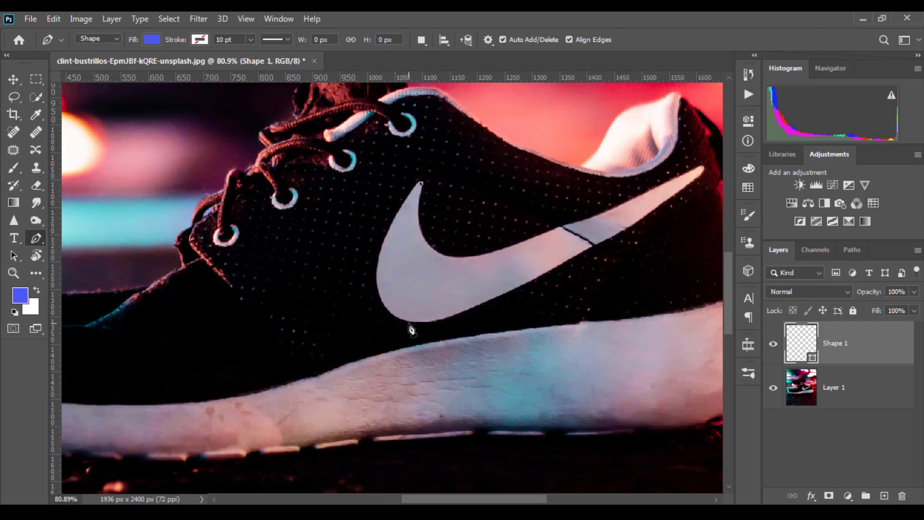
mouse_move(412, 322)
mouse_down()
mouse_move(501, 369)
mouse_move(495, 354)
mouse_up()
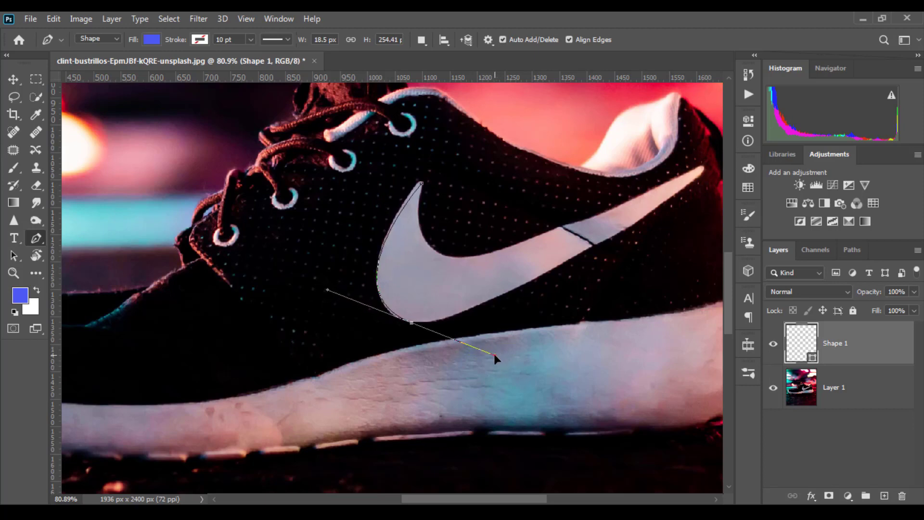
key(Escape)
key(Delete)
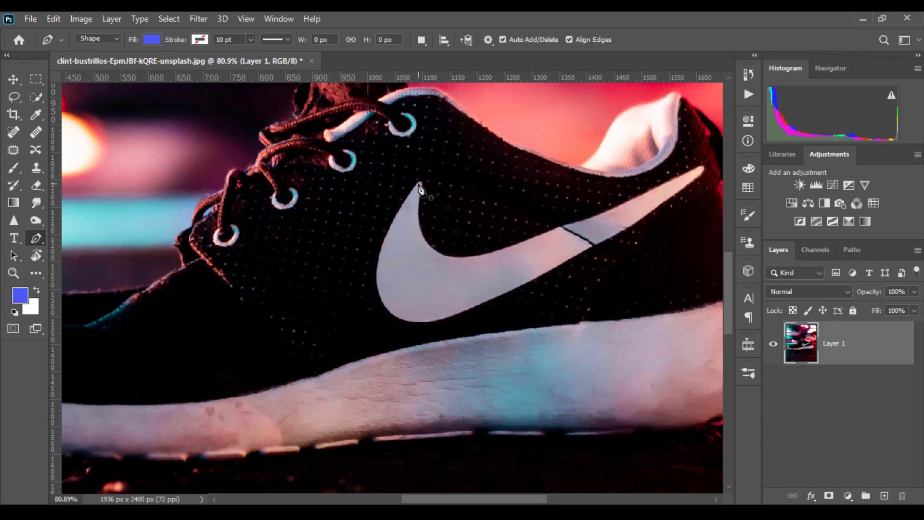
Restart the shape at the swoosh tip with a curved anchor at its bottom.
scroll(420, 188, up, 3)
click(417, 184)
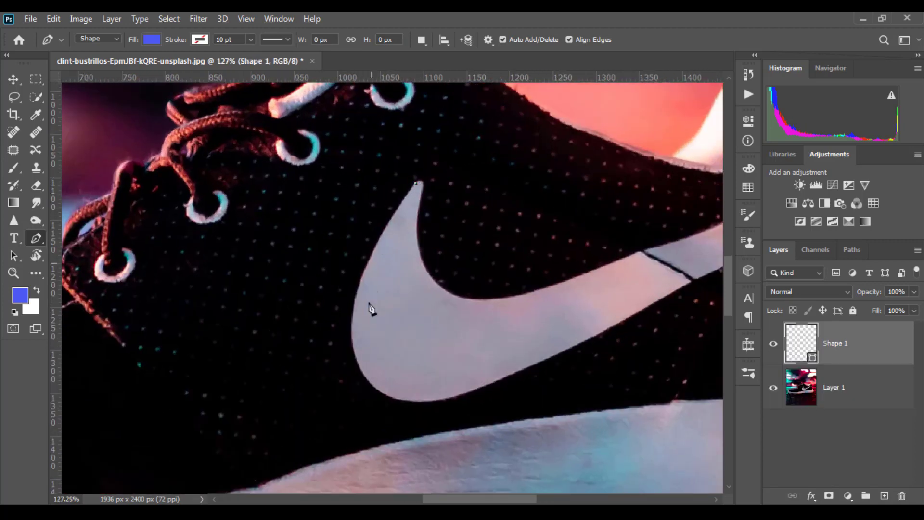
drag(397, 398, 507, 445)
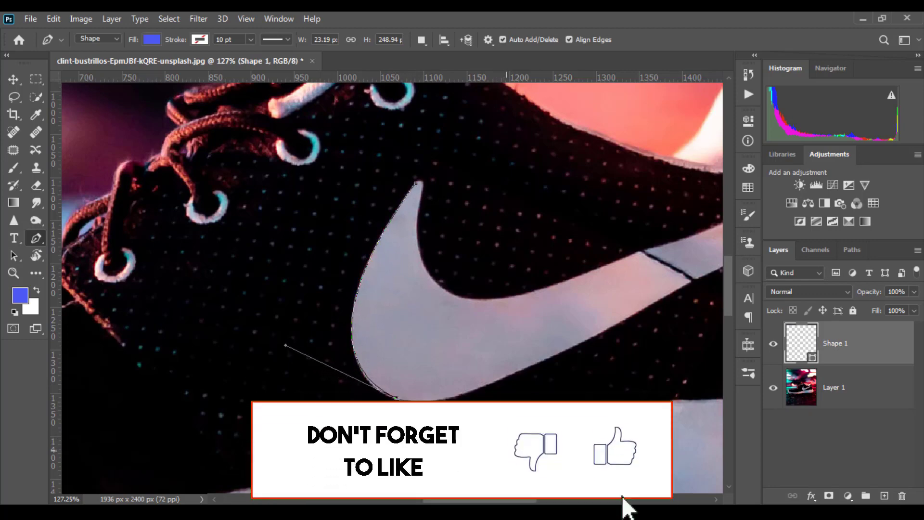
drag(504, 446, 505, 450)
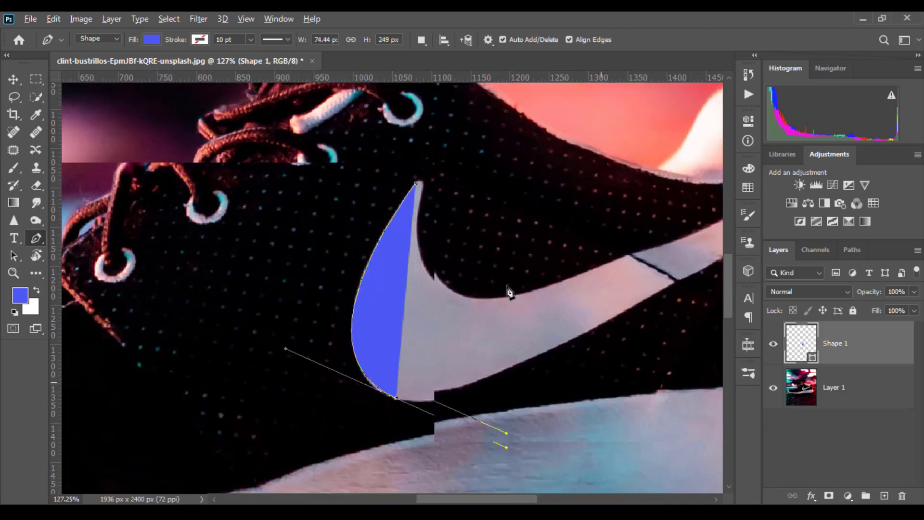
scroll(505, 289, down, 3)
mouse_move(542, 306)
mouse_down()
mouse_move(439, 289)
mouse_move(427, 276)
mouse_up()
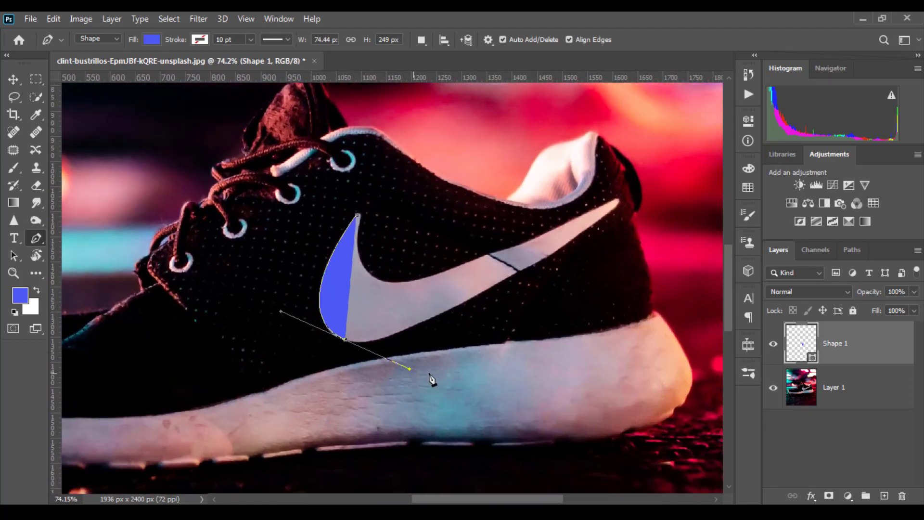
drag(411, 371, 412, 369)
Add a curved anchor along the swoosh's lower edge and extend toward the far tip.
drag(452, 309, 495, 285)
key(ctrl+z)
drag(440, 316, 481, 296)
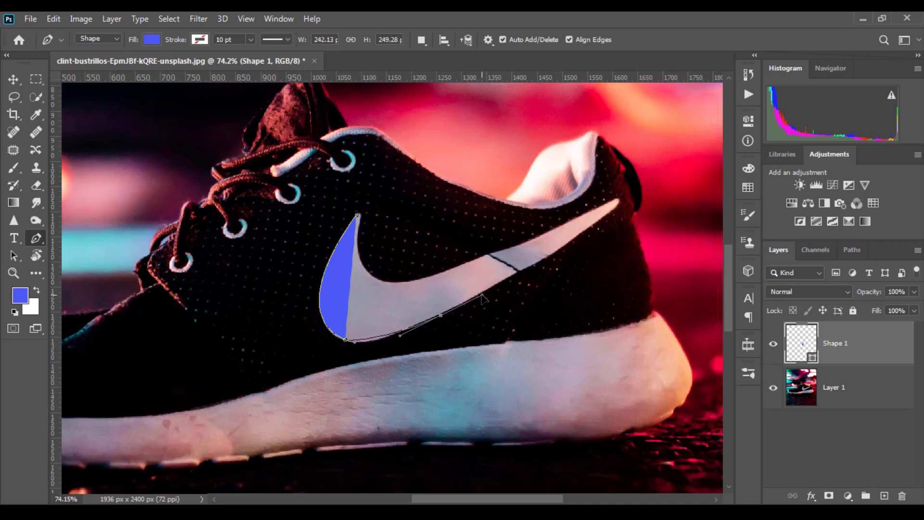
key(ctrl+z)
key(ctrl+z)
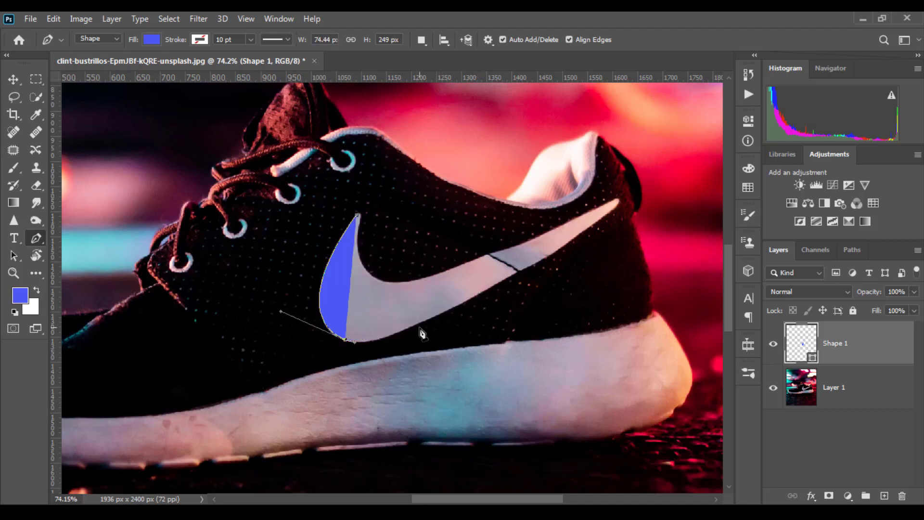
scroll(422, 333, up, 2)
drag(438, 323, 498, 297)
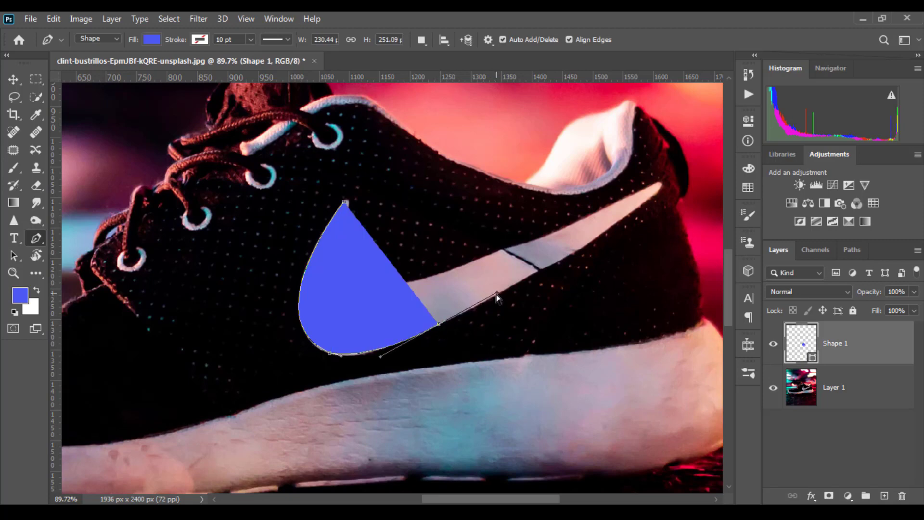
drag(437, 323, 391, 345)
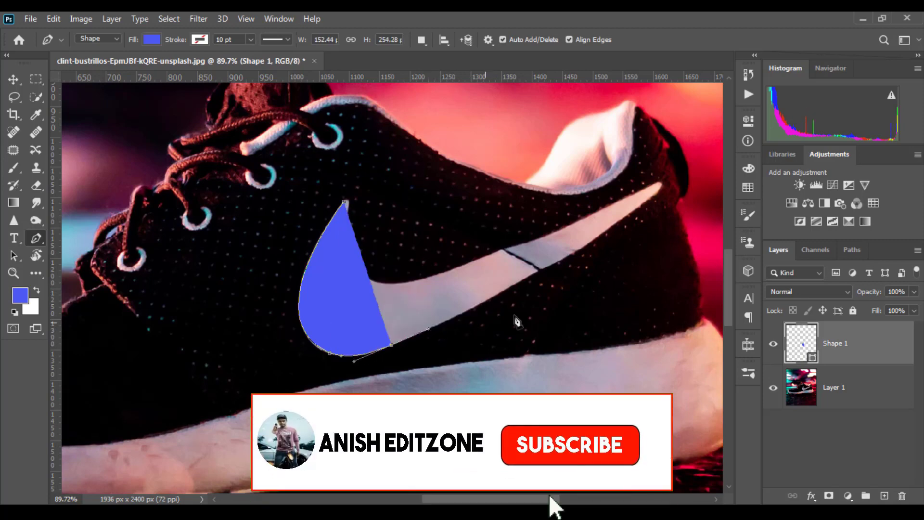
click(552, 264)
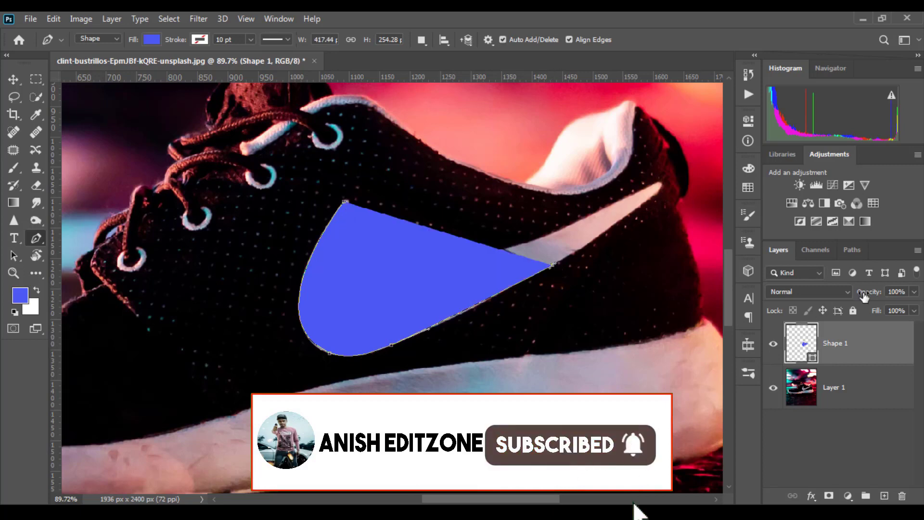
Lower Shape 1's opacity to 75%.
drag(871, 291, 860, 296)
scroll(577, 272, up, 2)
scroll(577, 272, up, 2)
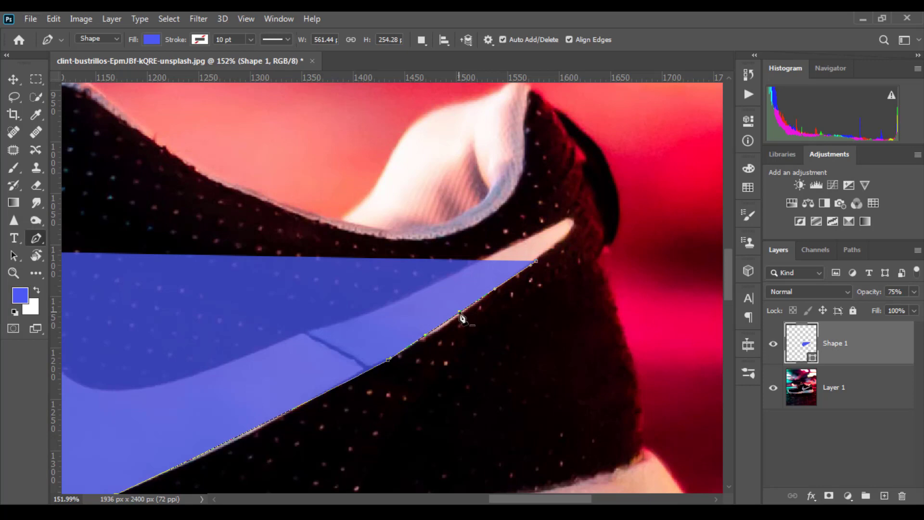
Run the path to the swoosh tip, back along the top edge, and close it.
drag(467, 309, 460, 317)
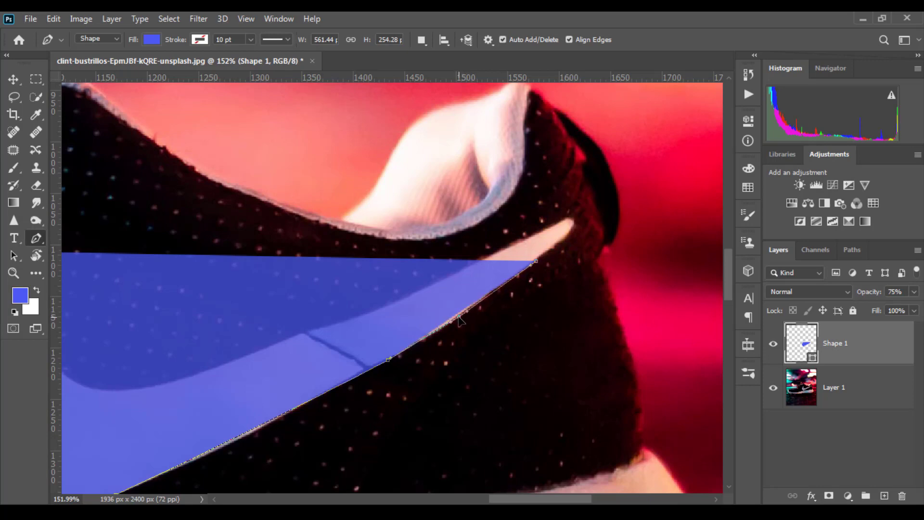
click(571, 227)
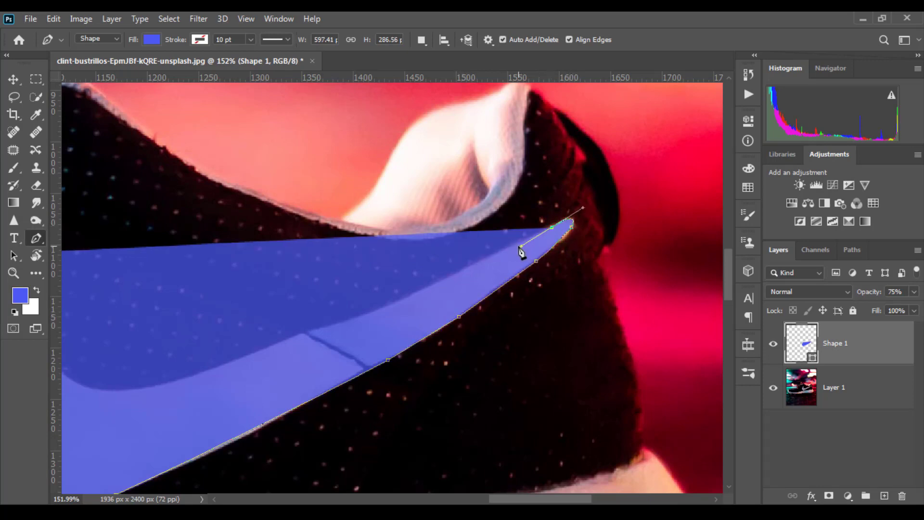
click(308, 333)
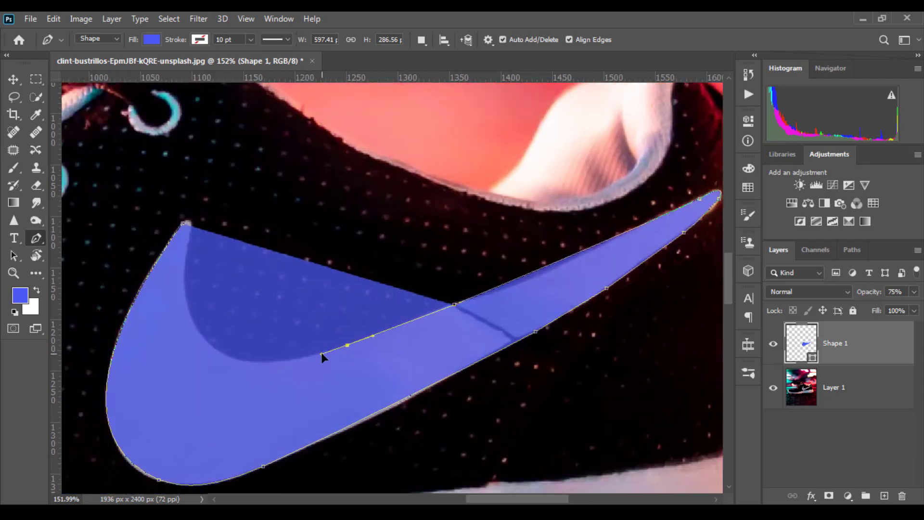
drag(193, 321, 165, 255)
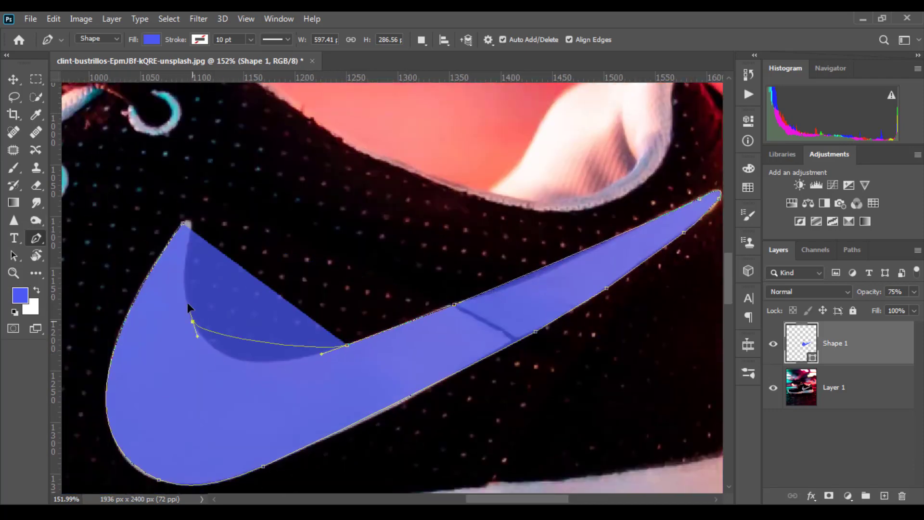
click(191, 233)
drag(222, 390, 218, 390)
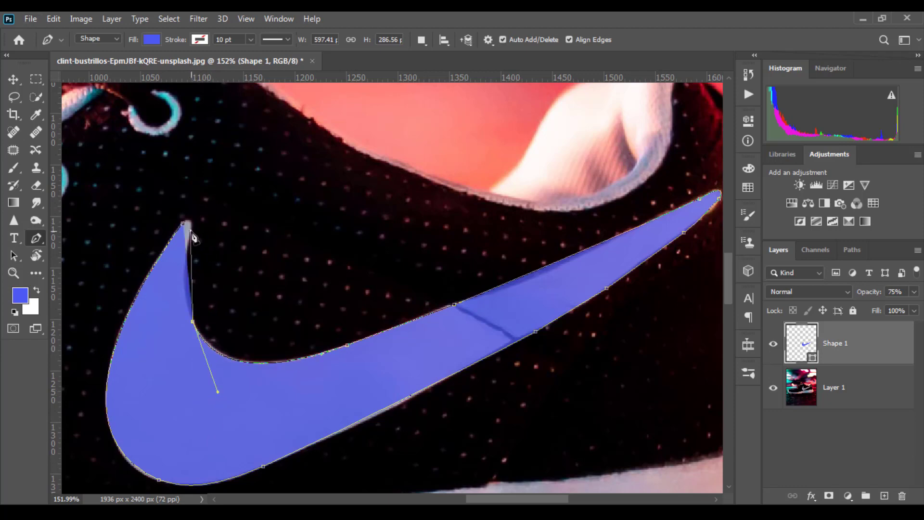
drag(190, 248, 181, 229)
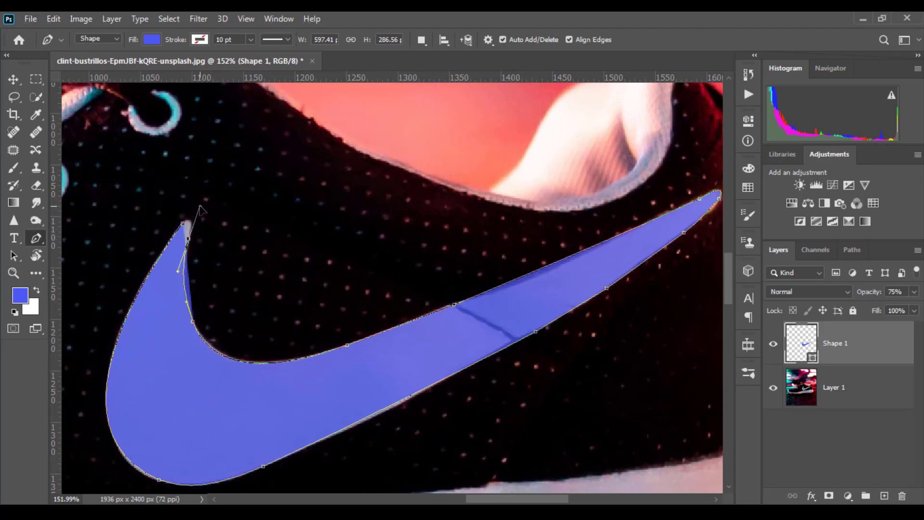
scroll(305, 252, down, 3)
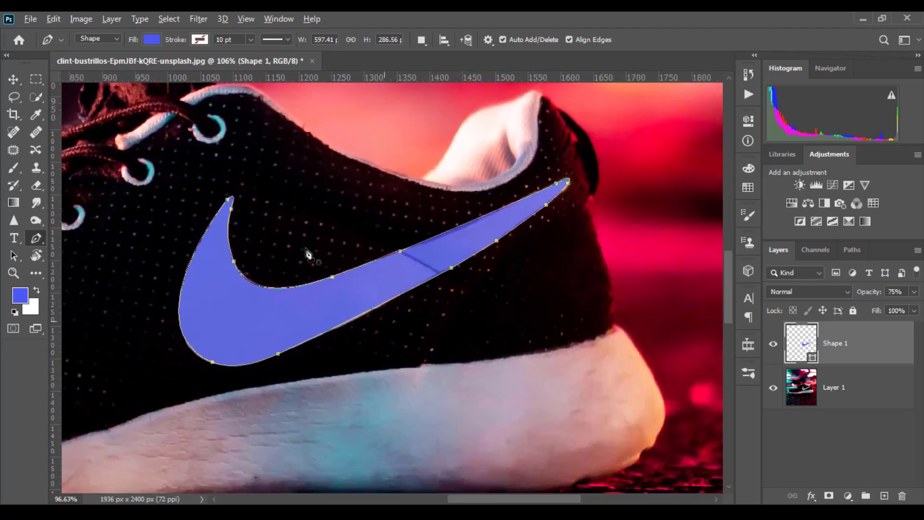
scroll(391, 268, down, 3)
Start the Shape 2 sole outline with curved points down the toe.
scroll(222, 196, up, 2)
scroll(222, 196, up, 3)
click(214, 197)
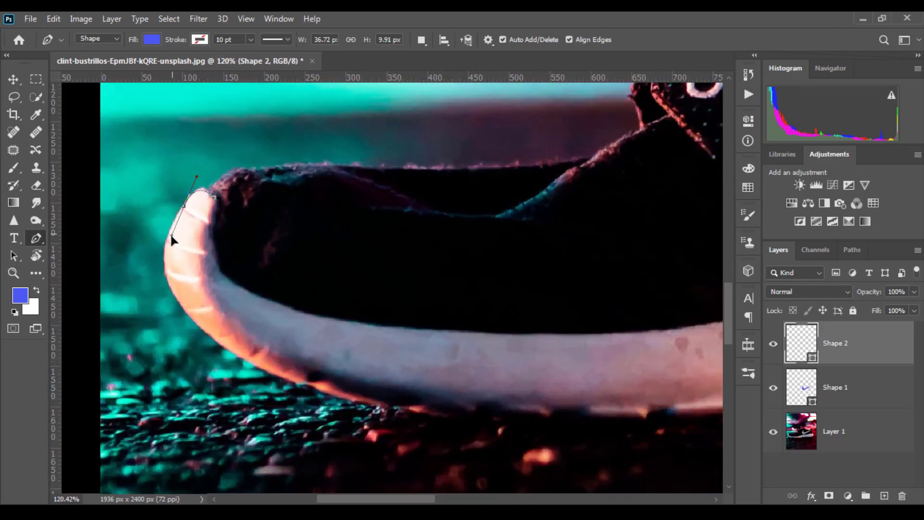
drag(166, 242, 164, 255)
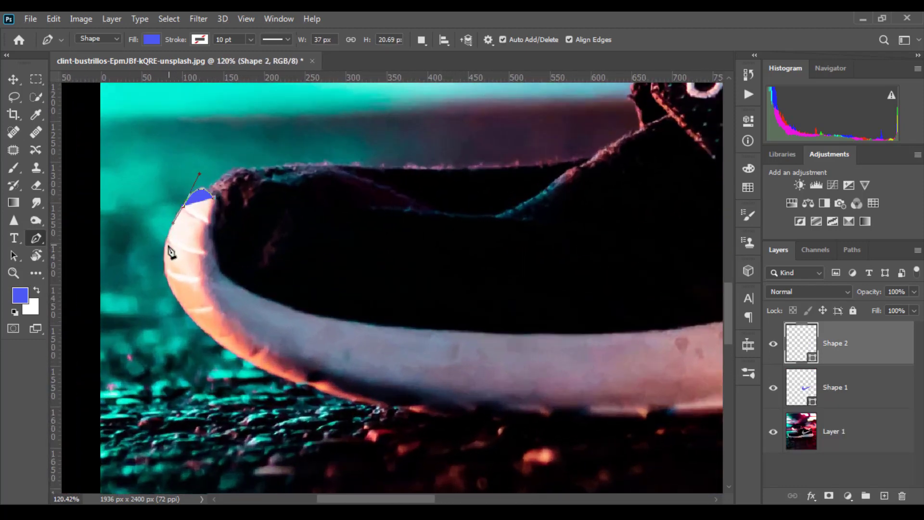
drag(264, 371, 383, 432)
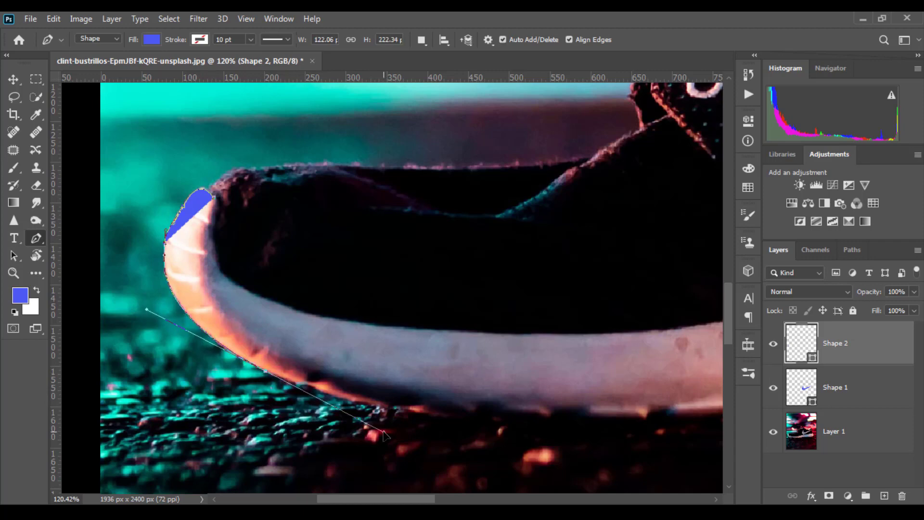
click(316, 390)
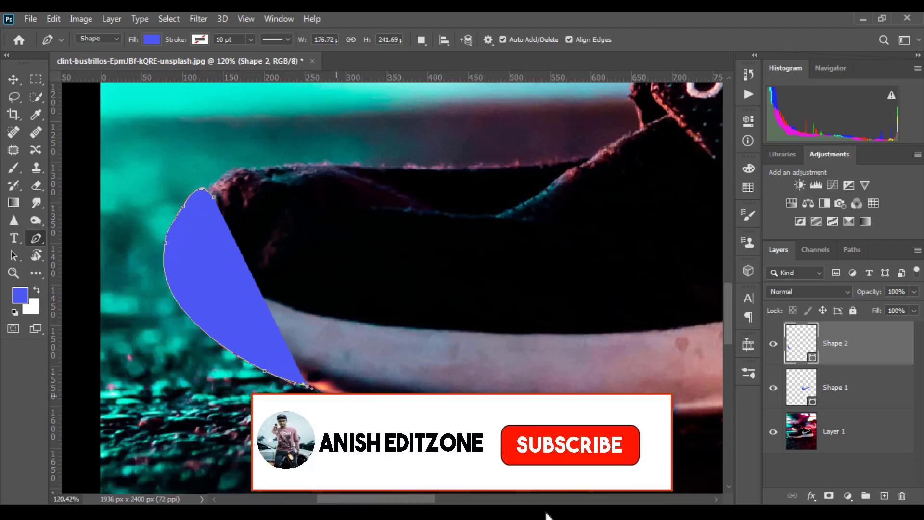
scroll(432, 283, down, 3)
Lower Shape 2's opacity to 46% so the sole shows through.
drag(391, 229, 399, 251)
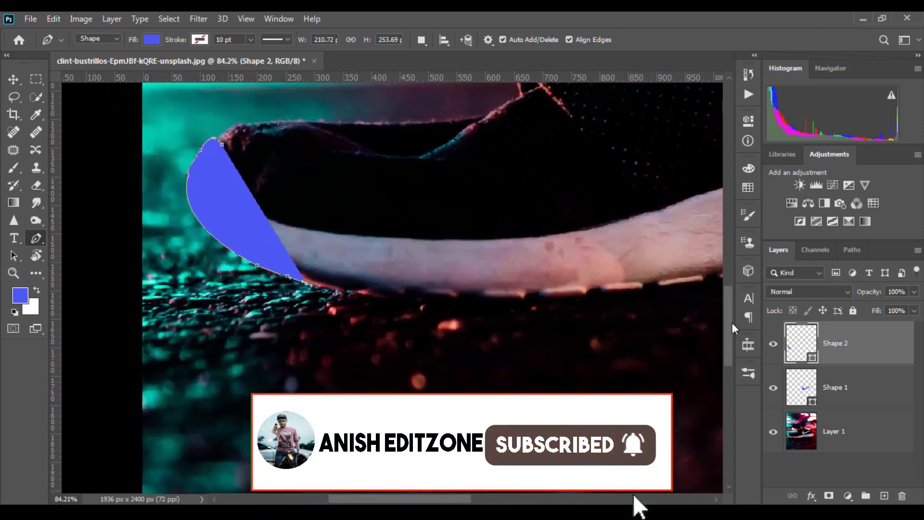
drag(866, 292, 839, 296)
scroll(502, 309, up, 4)
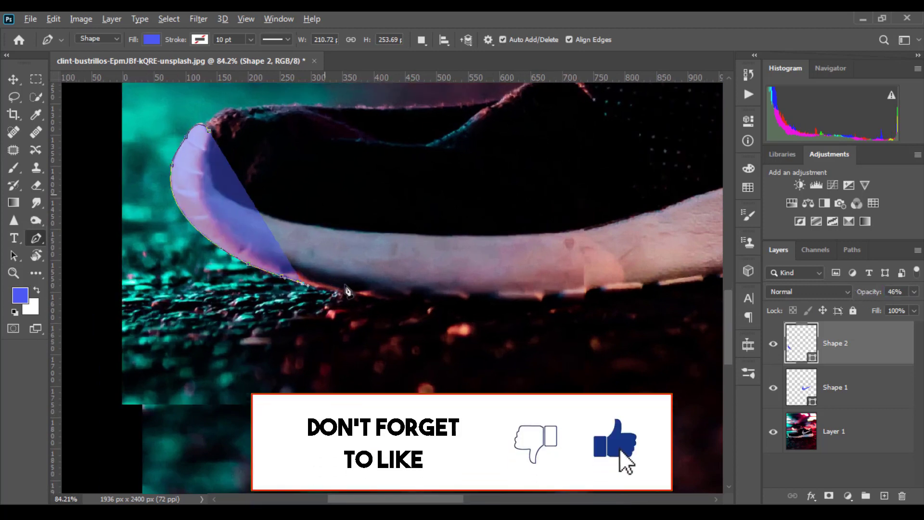
scroll(503, 309, up, 3)
Trace the sole's bottom edge and its bumps with a run of anchor points.
drag(527, 296, 570, 279)
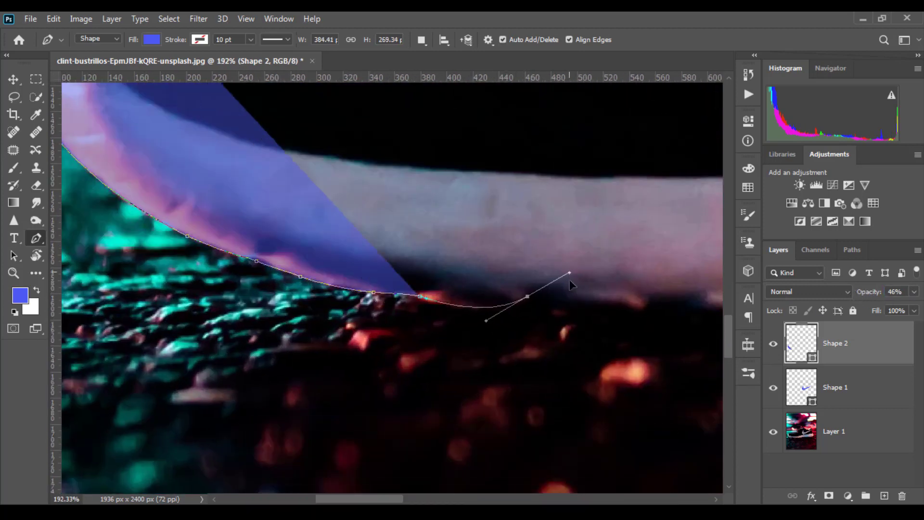
click(552, 292)
click(575, 303)
click(604, 305)
click(629, 307)
click(642, 306)
scroll(644, 308, down, 2)
click(474, 326)
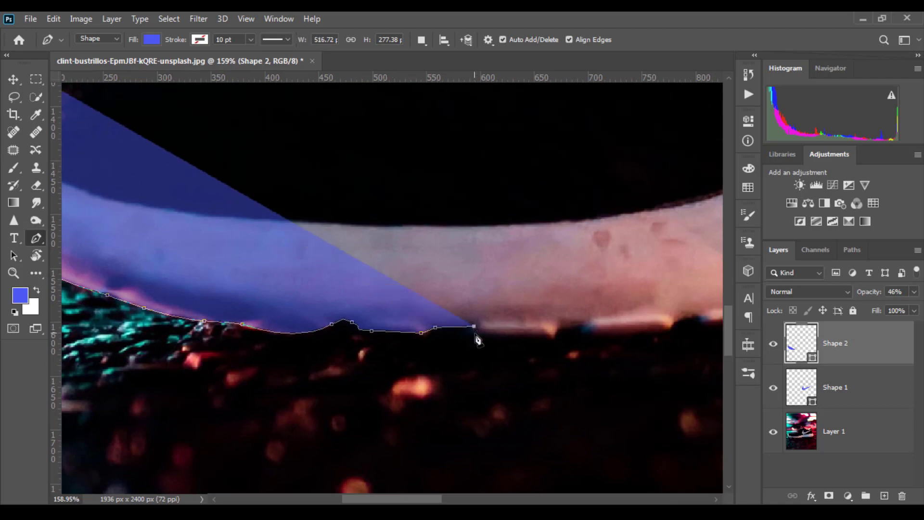
click(498, 334)
click(554, 335)
click(585, 327)
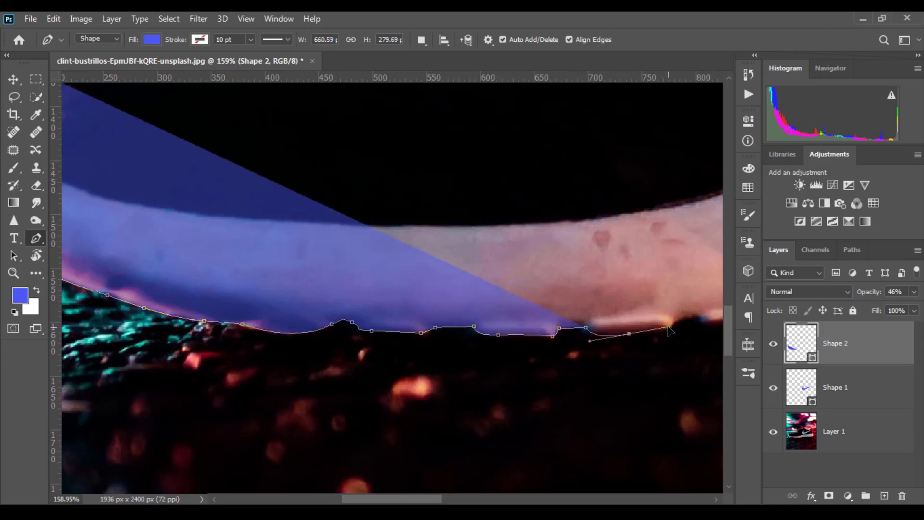
click(629, 333)
click(672, 328)
scroll(677, 289, down, 1)
Trace the tread notches along the sole bottom toward the heel.
click(480, 326)
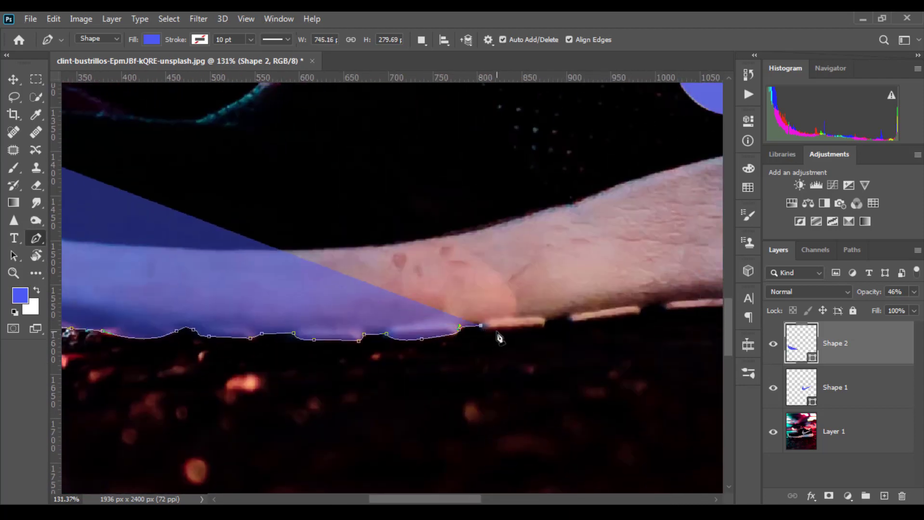
click(539, 329)
click(572, 323)
scroll(573, 323, up, 2)
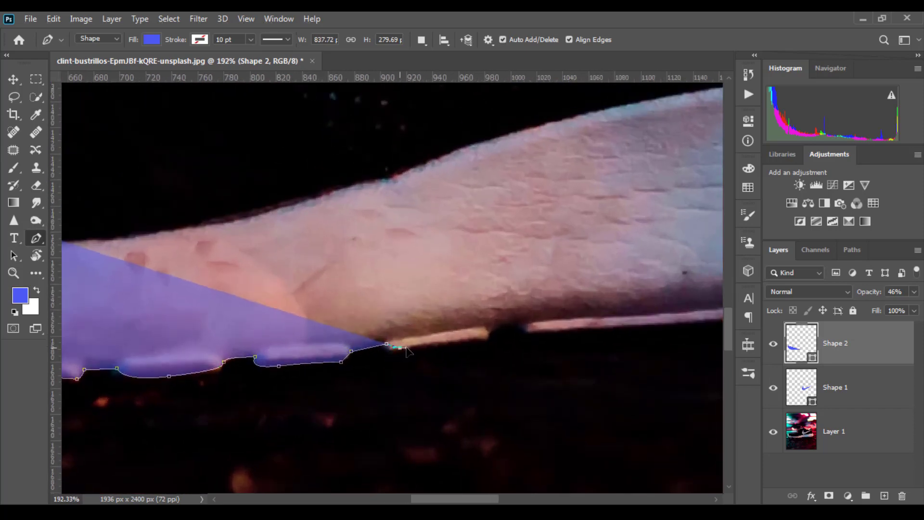
click(468, 342)
click(504, 327)
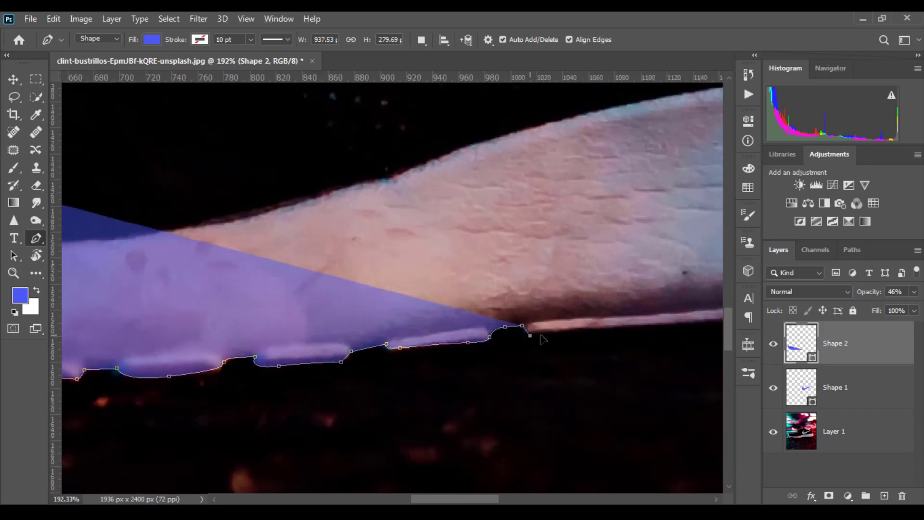
scroll(615, 334, down, 1)
click(514, 347)
click(541, 346)
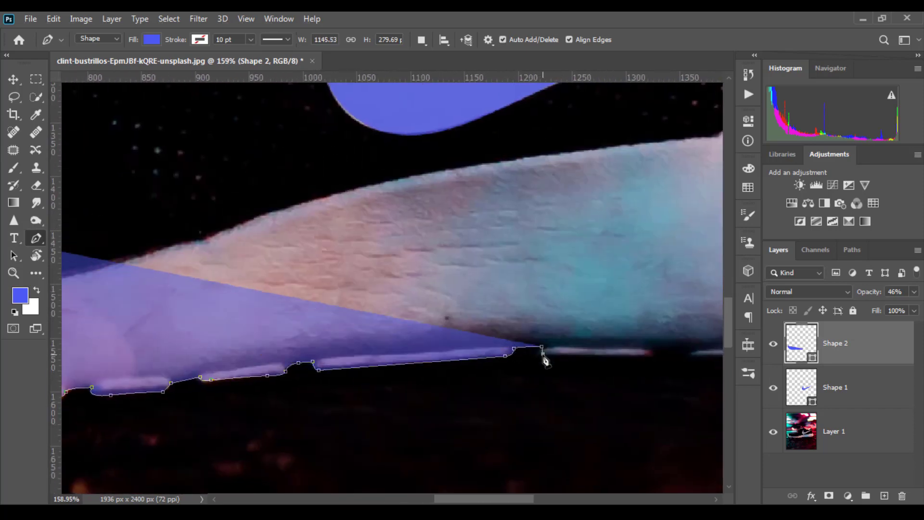
click(650, 356)
drag(655, 360, 439, 367)
scroll(439, 367, down, 1)
Trace the heel notches, curve around the heel base, and reach the heel's top corner.
click(362, 341)
click(398, 342)
click(400, 348)
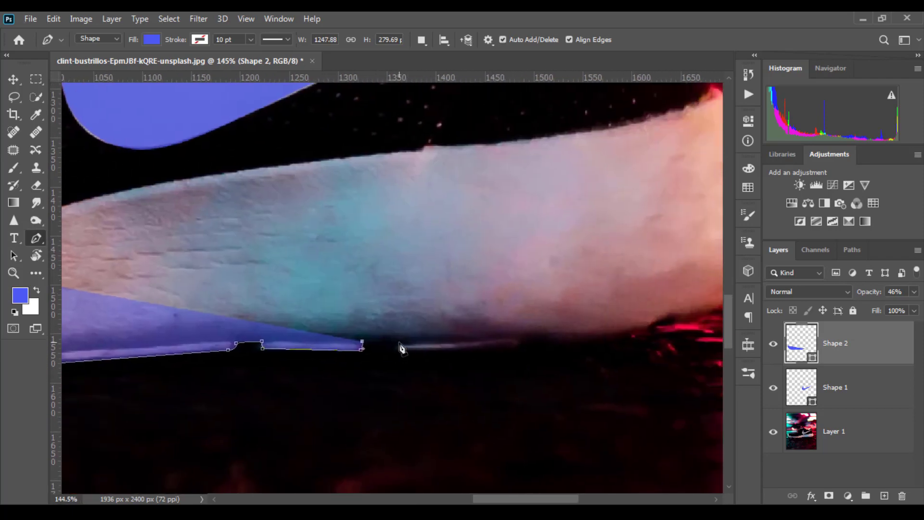
click(511, 351)
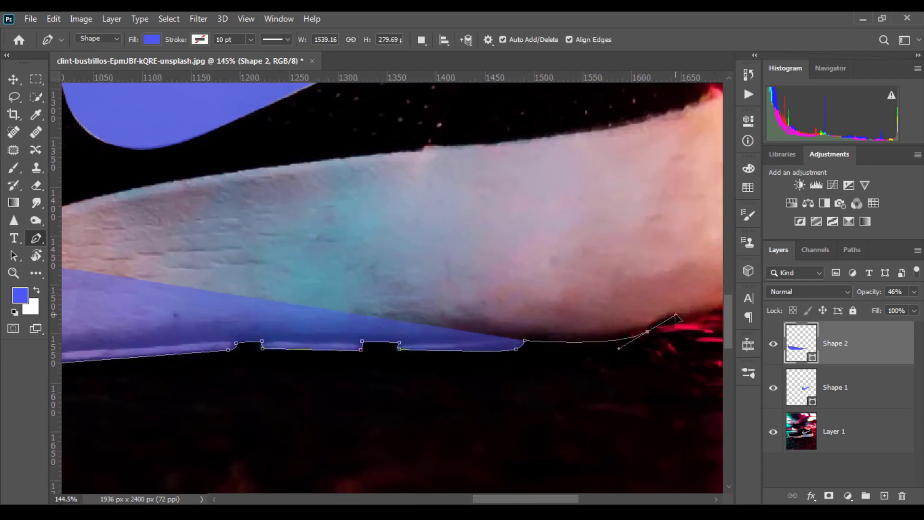
drag(647, 331, 652, 326)
scroll(640, 303, down, 2)
drag(450, 345, 487, 318)
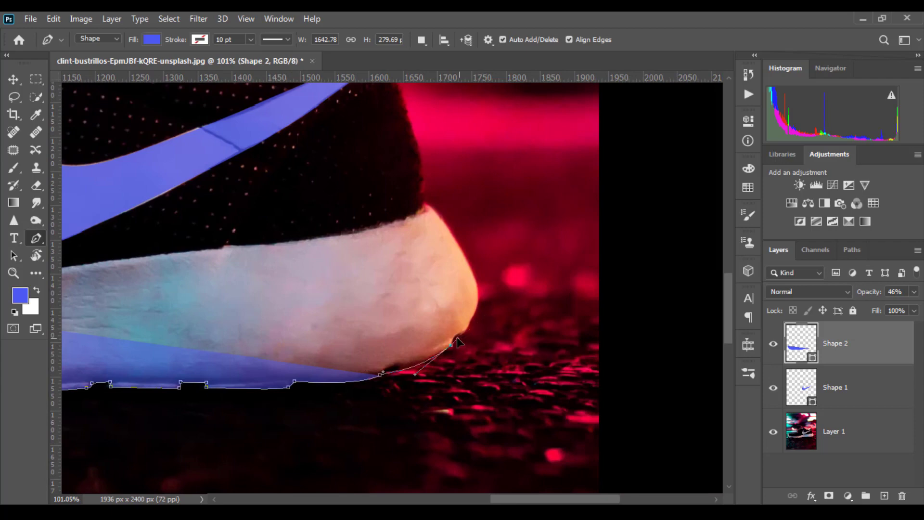
scroll(457, 341, up, 5)
drag(460, 361, 485, 359)
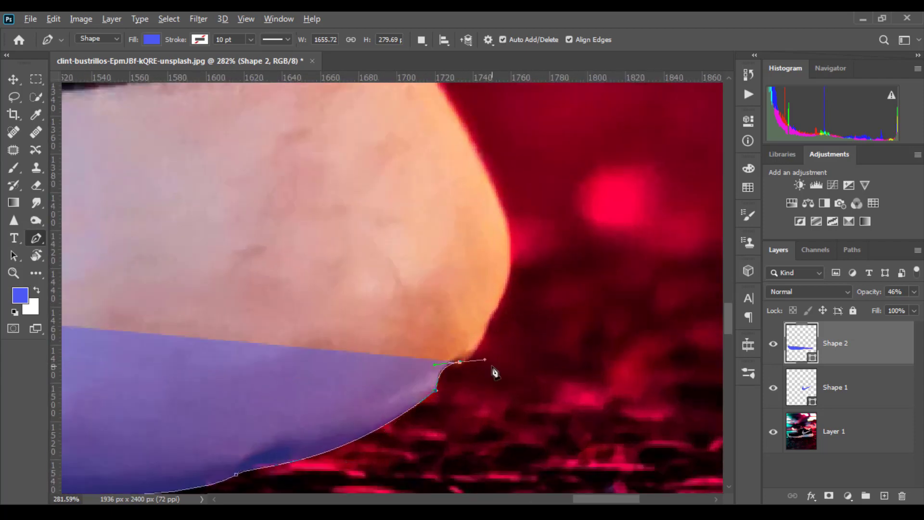
click(491, 316)
click(506, 213)
scroll(505, 194, down, 2)
click(516, 204)
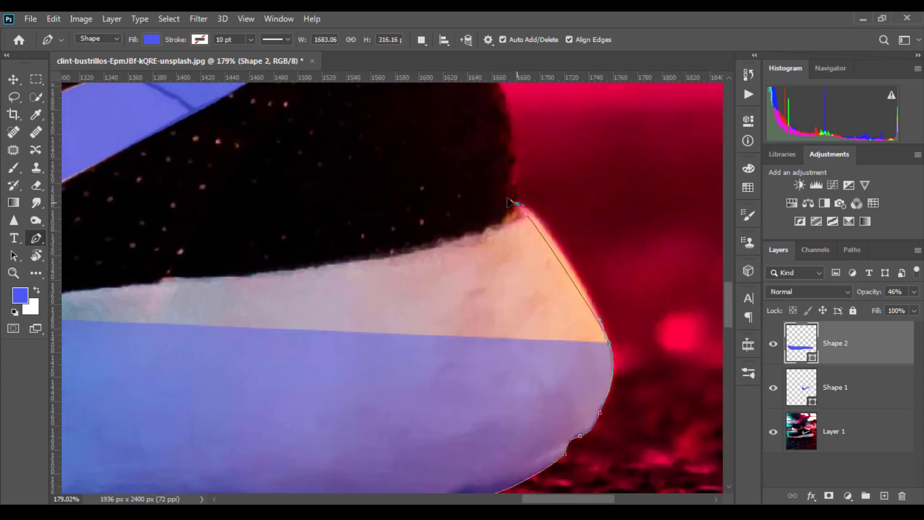
Trace the sole's top edge from the heel corner, redoing a misplaced curved point.
drag(338, 262, 171, 280)
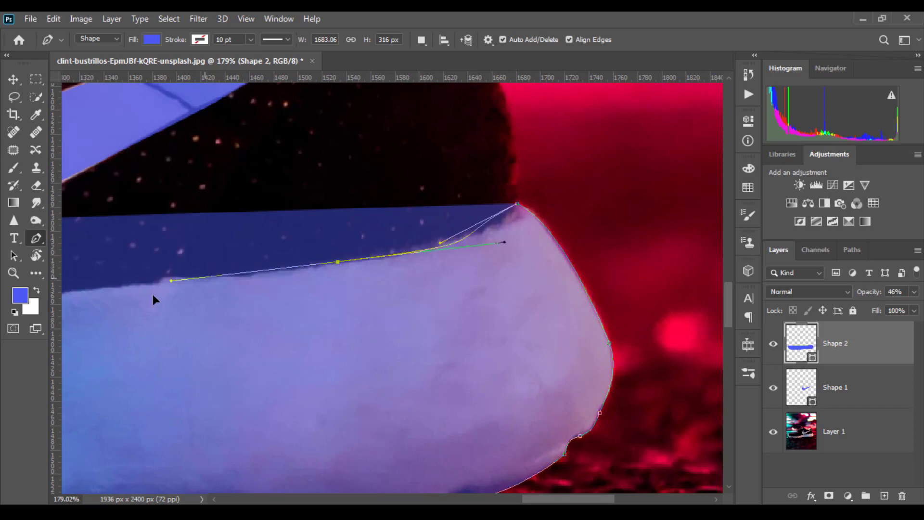
key(ctrl+z)
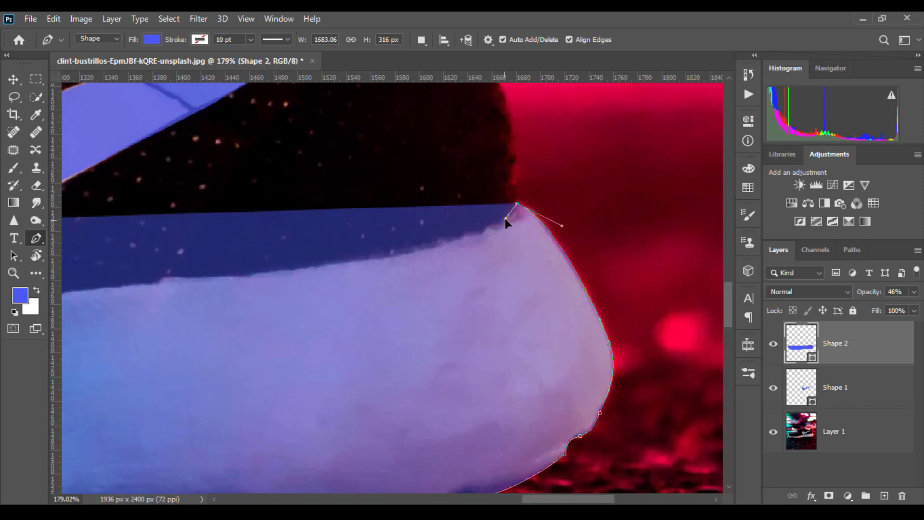
drag(462, 238, 391, 258)
scroll(392, 258, down, 3)
scroll(475, 242, up, 2)
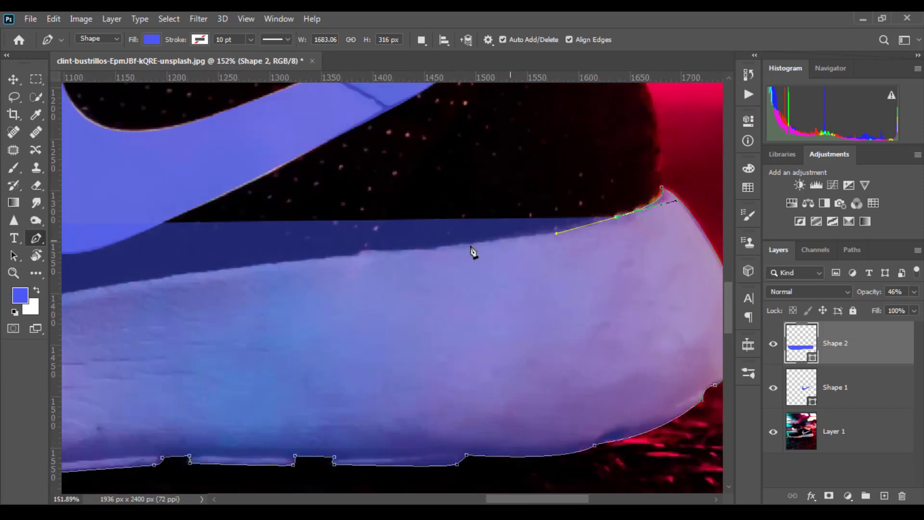
click(253, 266)
click(175, 272)
scroll(467, 258, down, 3)
scroll(390, 258, up, 4)
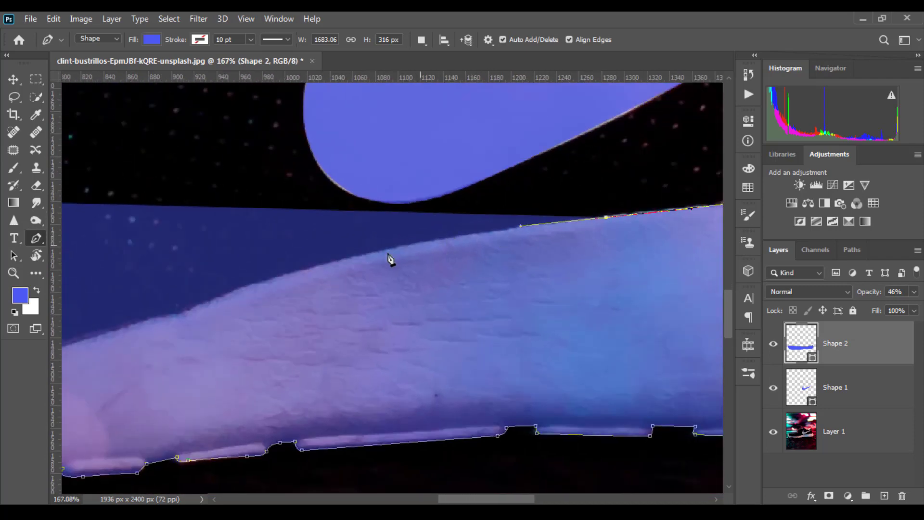
Follow the top edge curve to the toe and close the sole outline.
drag(302, 271, 217, 296)
scroll(618, 231, down, 3)
click(442, 278)
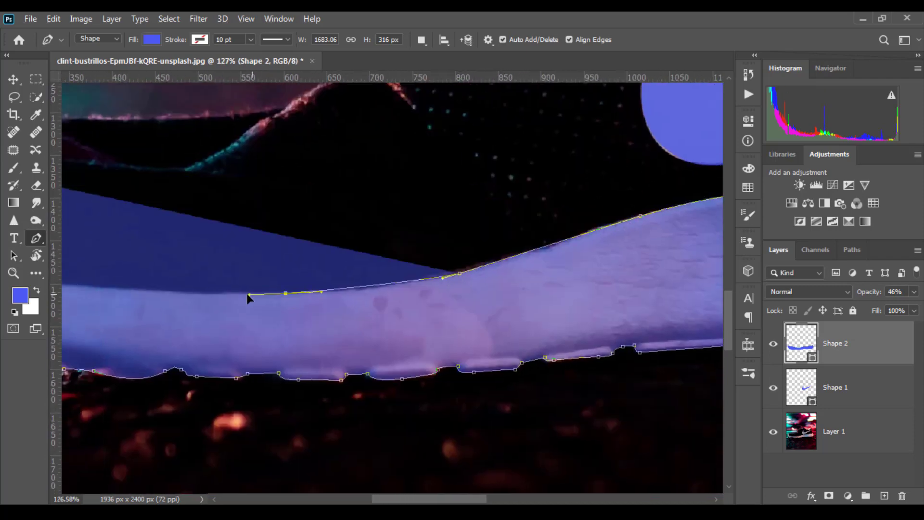
mouse_move(285, 293)
mouse_down()
mouse_move(237, 293)
mouse_move(640, 288)
mouse_up()
scroll(639, 289, up, 1)
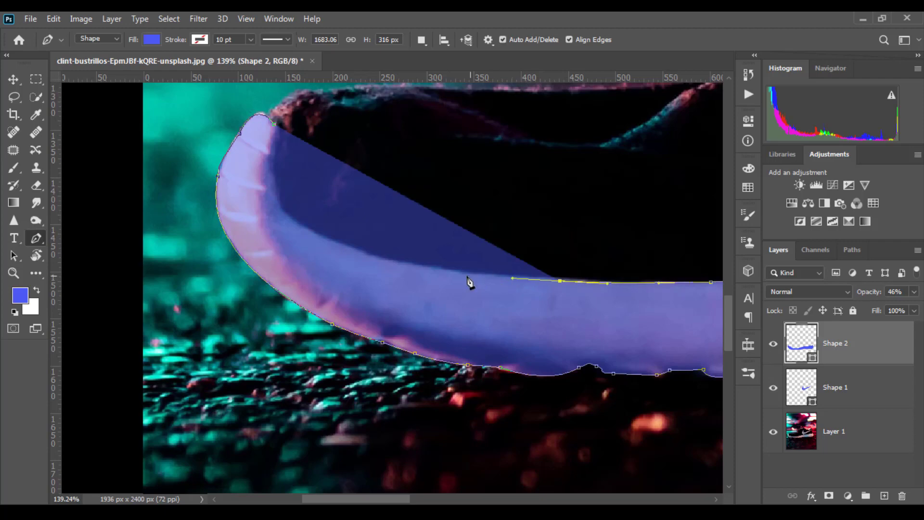
mouse_move(377, 258)
mouse_down()
mouse_move(333, 249)
mouse_move(357, 251)
mouse_up()
scroll(357, 252, up, 1)
drag(337, 308, 330, 299)
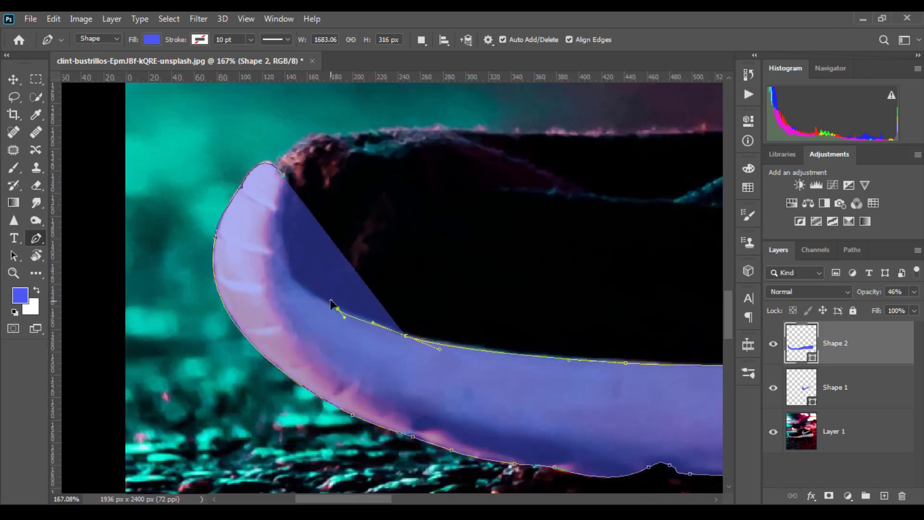
scroll(317, 303, up, 1)
scroll(300, 258, up, 1)
mouse_move(271, 217)
mouse_down()
mouse_move(273, 177)
mouse_move(282, 359)
mouse_move(266, 270)
mouse_up()
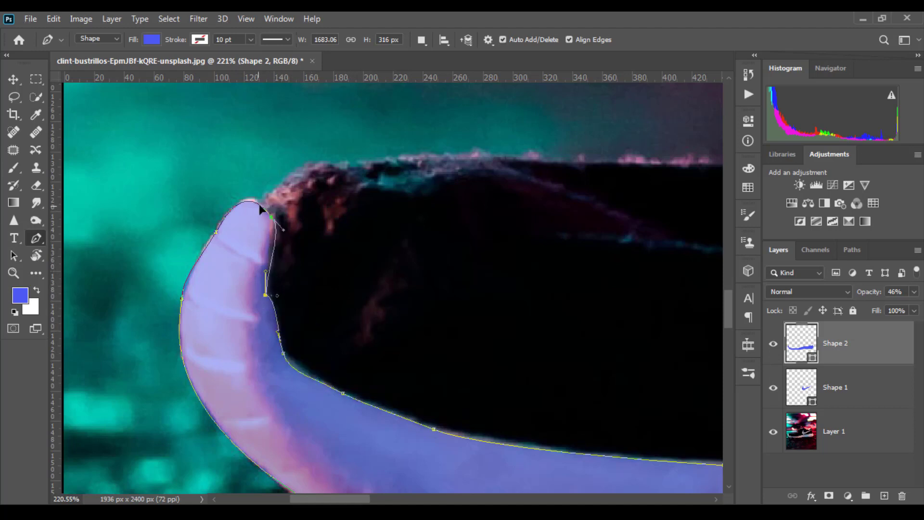
scroll(260, 210, down, 3)
scroll(337, 250, down, 5)
scroll(477, 354, down, 3)
Merge the Shape 1 swoosh and Shape 2 sole into one shape layer.
scroll(477, 353, up, 3)
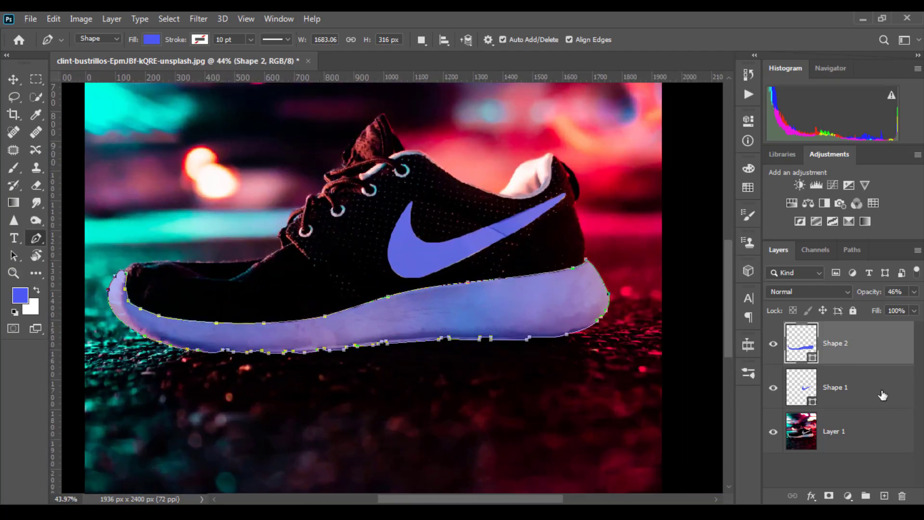
click(882, 392)
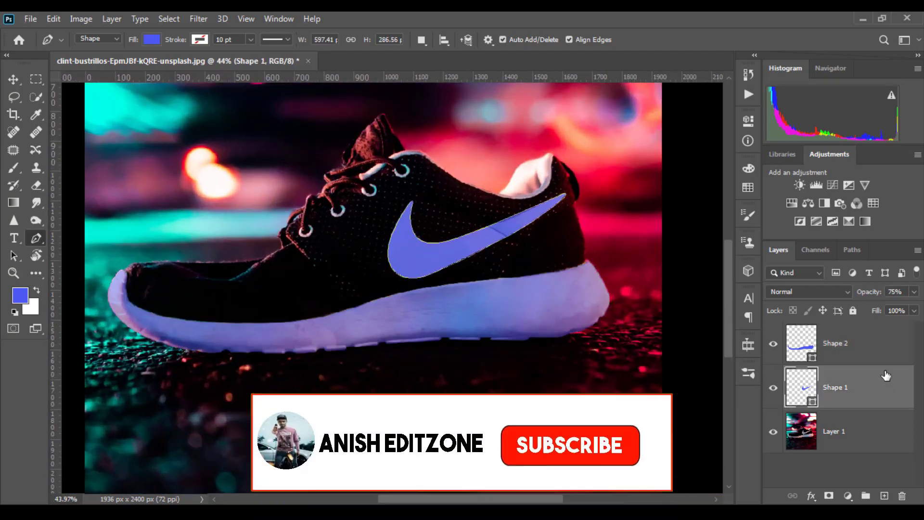
shift+click(880, 344)
right_click(879, 369)
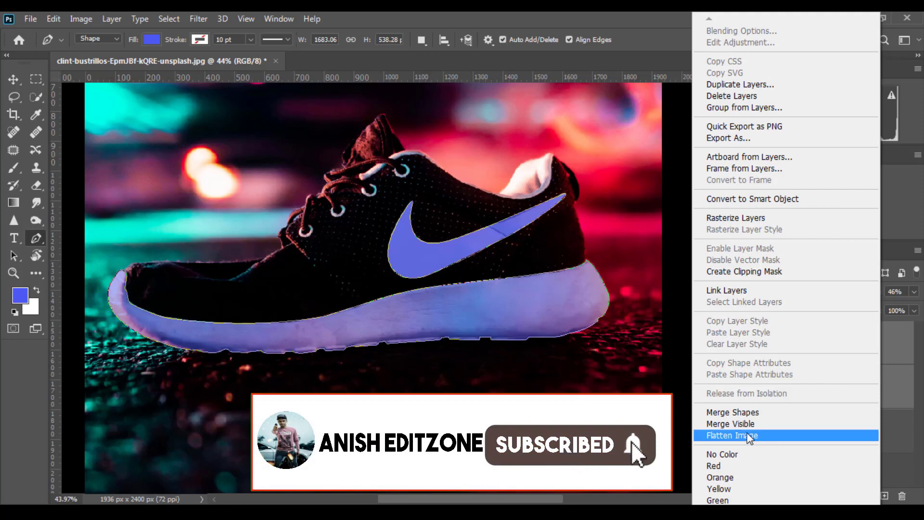
click(749, 413)
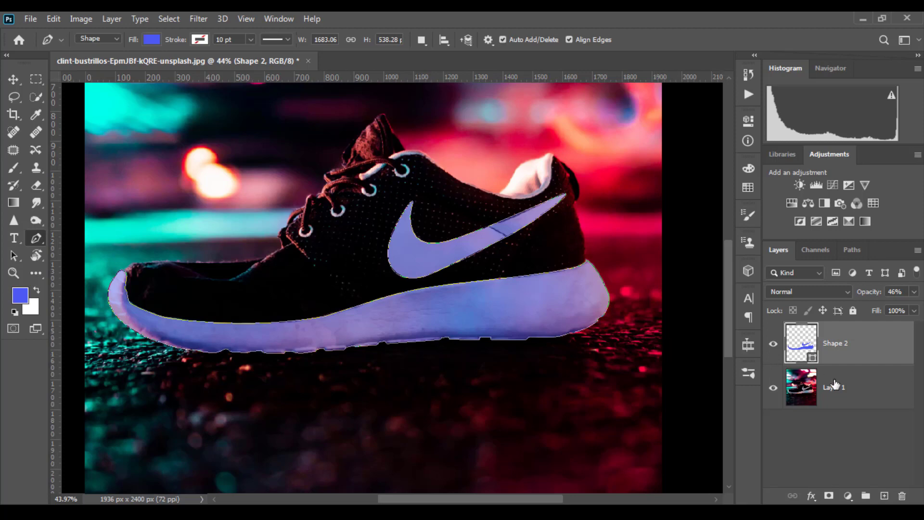
Raise the merged shape's opacity to 100% and pan to view the whole shoe.
scroll(466, 290, up, 1)
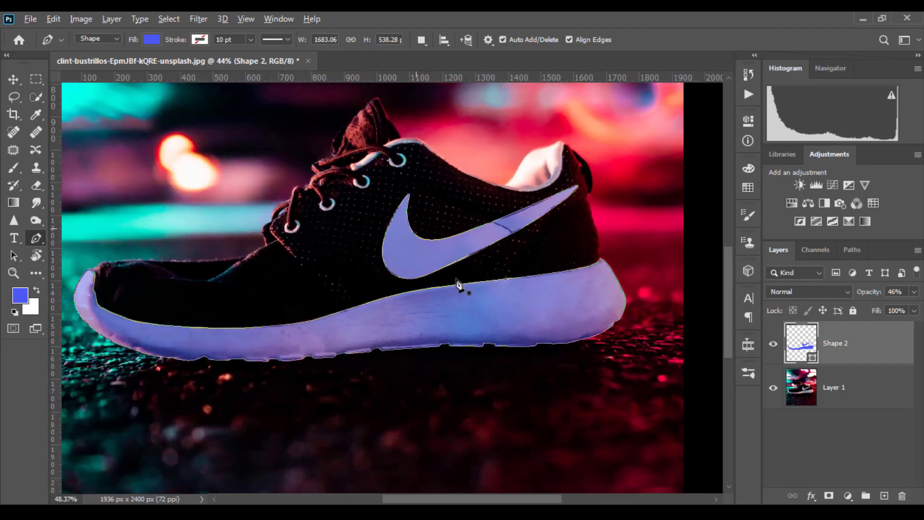
scroll(537, 187, down, 2)
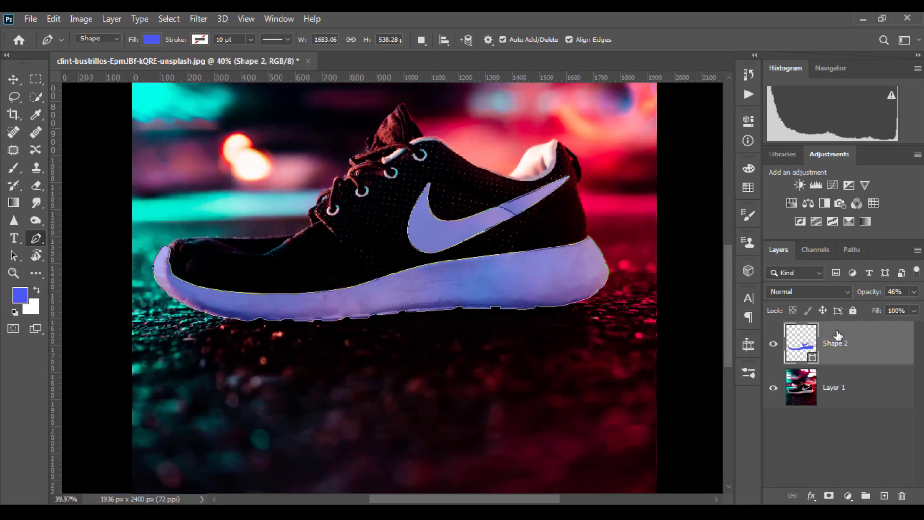
drag(864, 295, 921, 283)
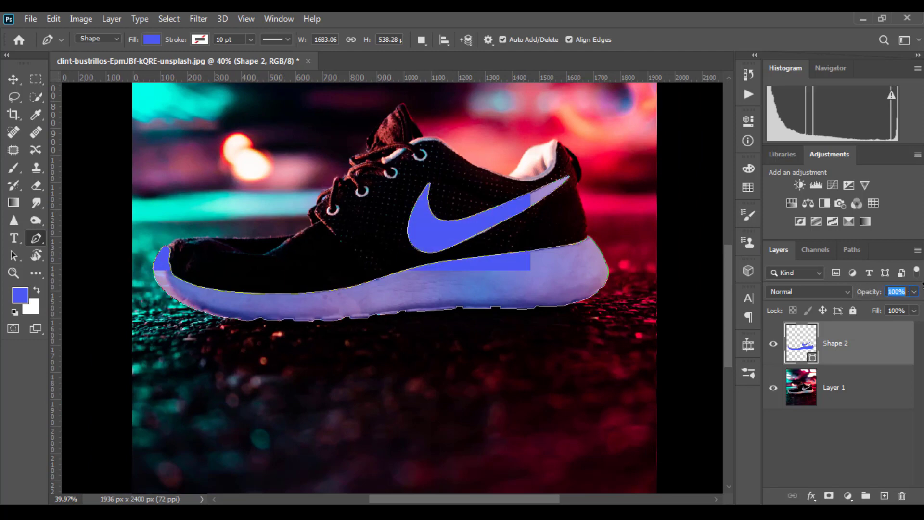
scroll(406, 219, down, 1)
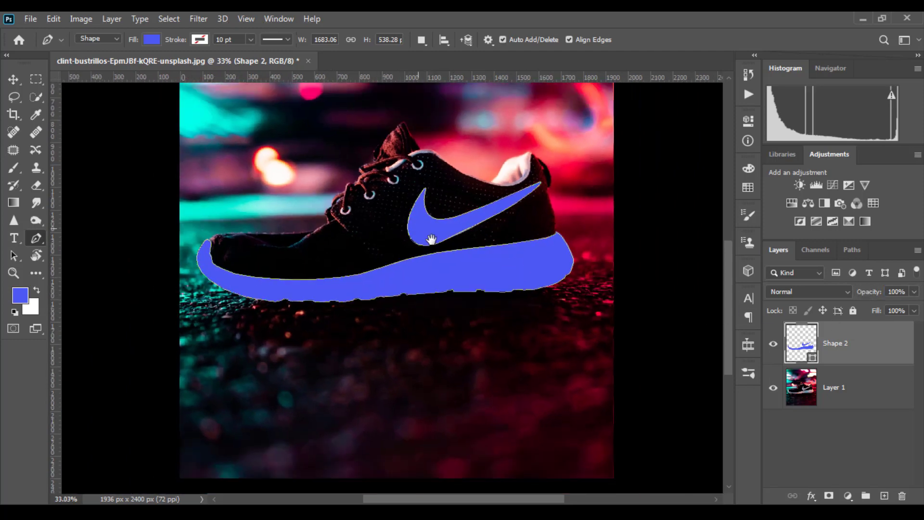
drag(428, 245, 427, 318)
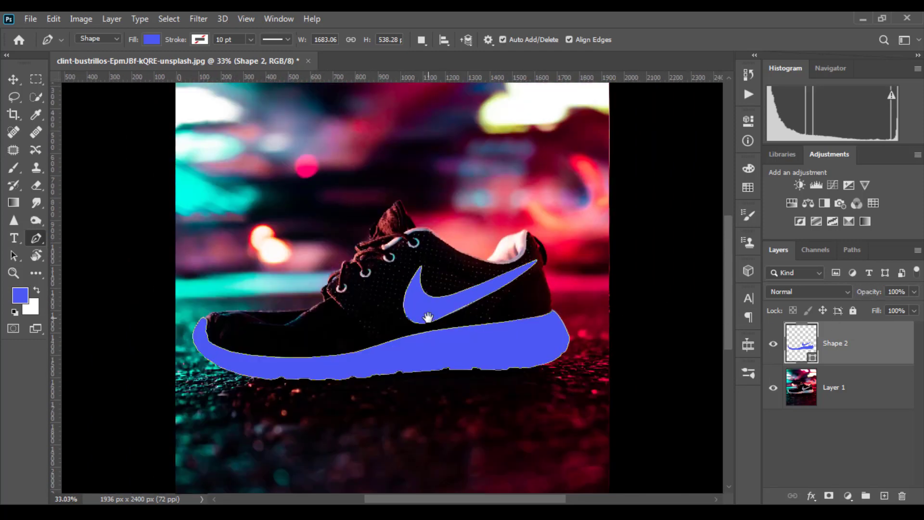
Open Shape 2's Layer Style and set blending opacity back to 100.
double_click(891, 352)
drag(579, 117, 649, 106)
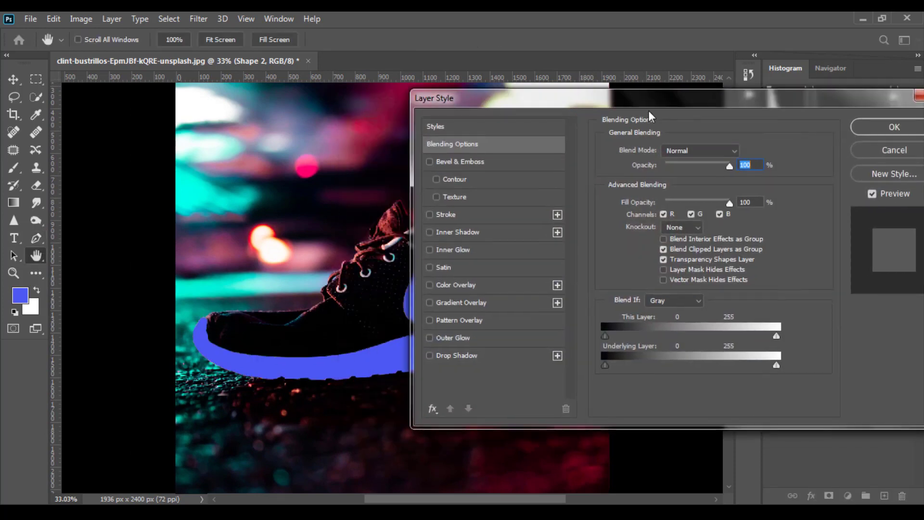
key(Down)
key(Down)
key(Down)
mouse_move(728, 166)
mouse_down()
mouse_move(770, 125)
mouse_move(873, 99)
mouse_up()
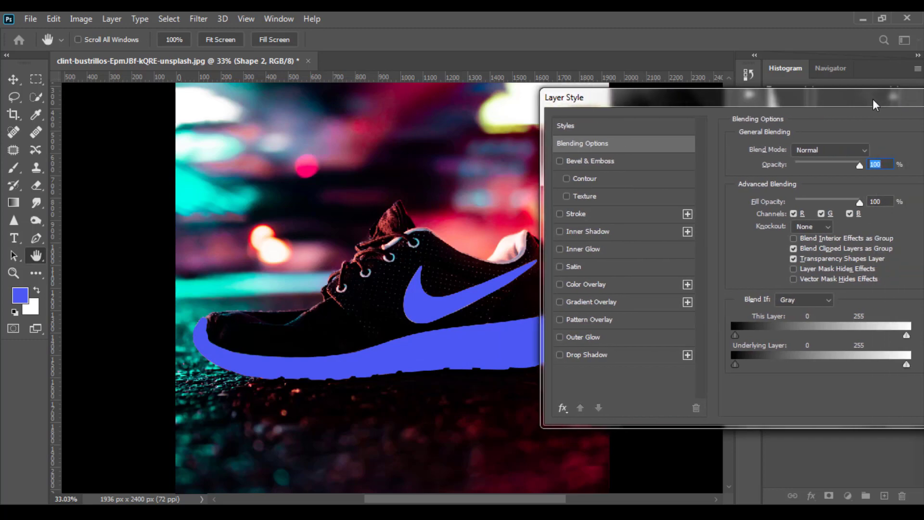
Try Bevel & Emboss as Inner Bevel at 220% depth with a new angle, then disable it.
click(558, 161)
click(575, 159)
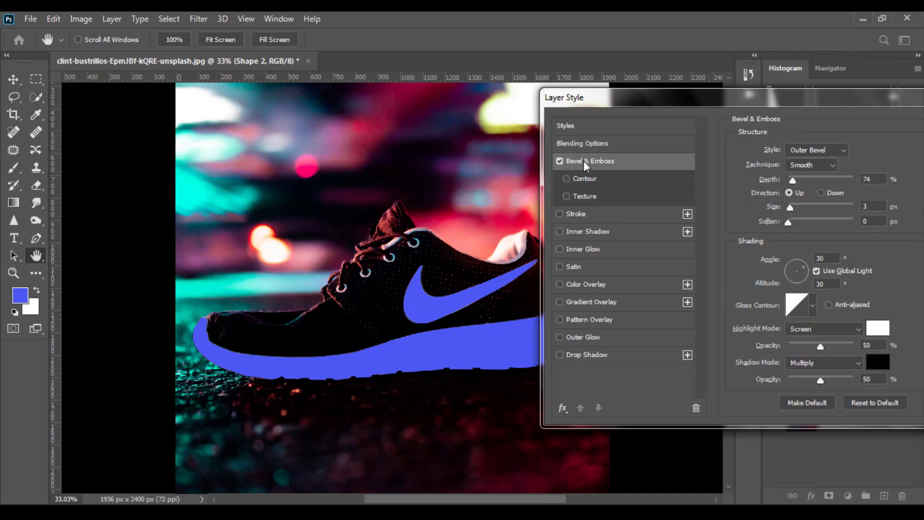
click(830, 152)
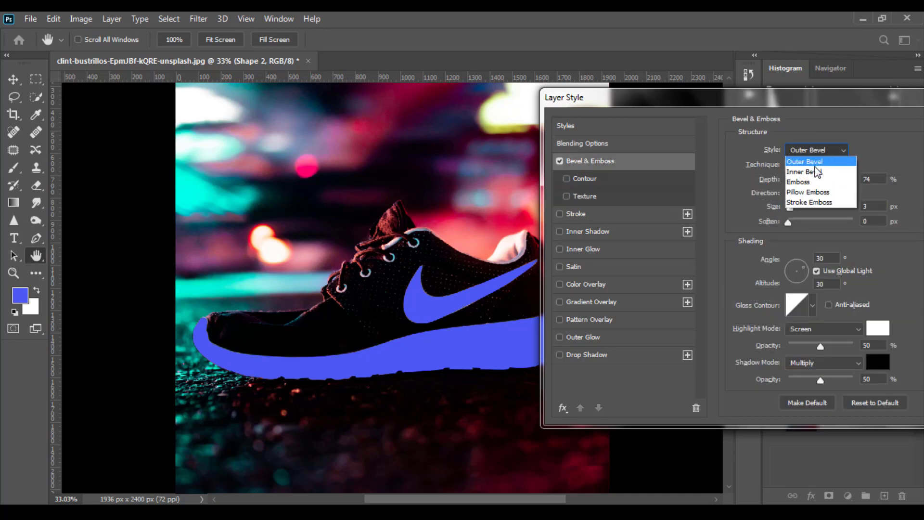
click(811, 172)
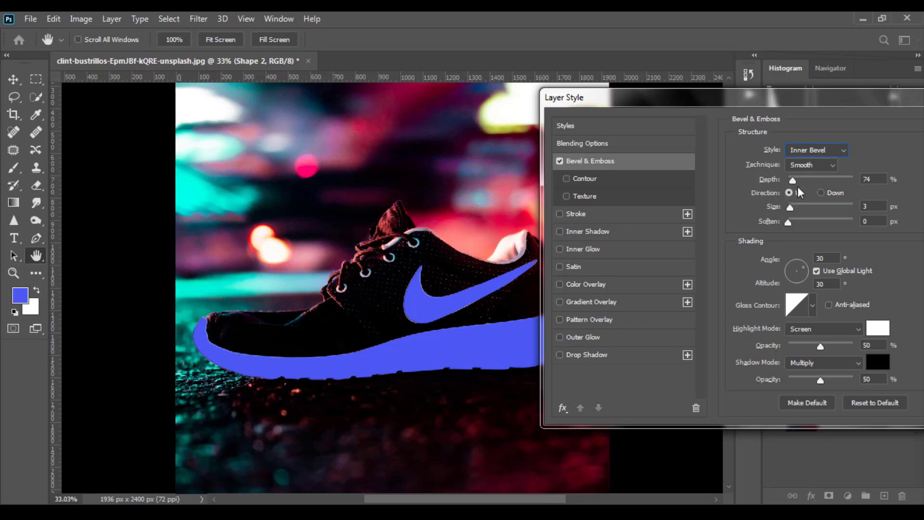
mouse_move(792, 180)
mouse_down()
mouse_move(835, 181)
mouse_move(800, 196)
mouse_up()
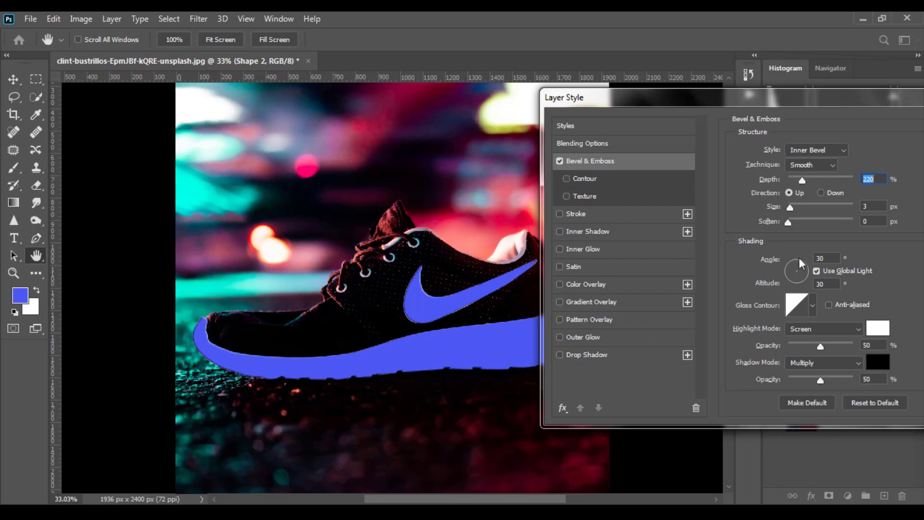
mouse_move(802, 272)
mouse_down()
mouse_move(811, 259)
mouse_move(799, 261)
mouse_up()
click(559, 160)
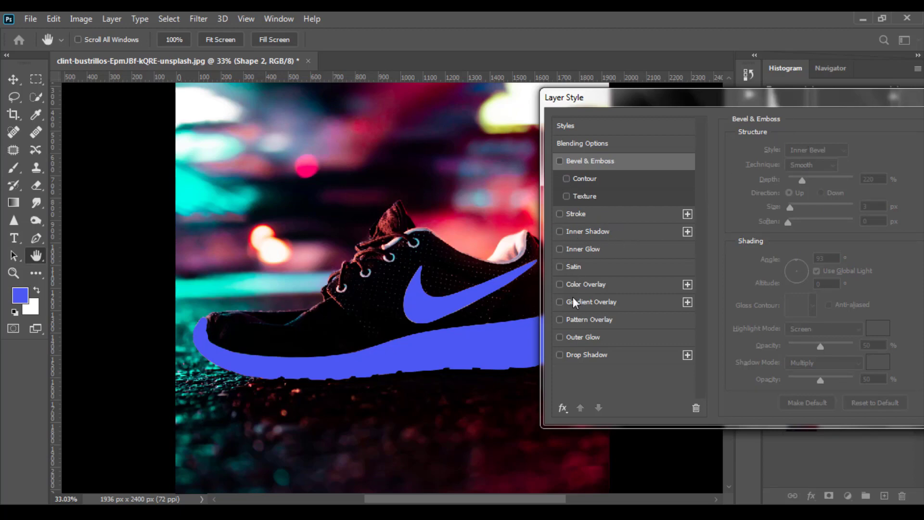
Add a bright blue #0b99eb Color Overlay to Shape 2.
click(560, 284)
click(613, 284)
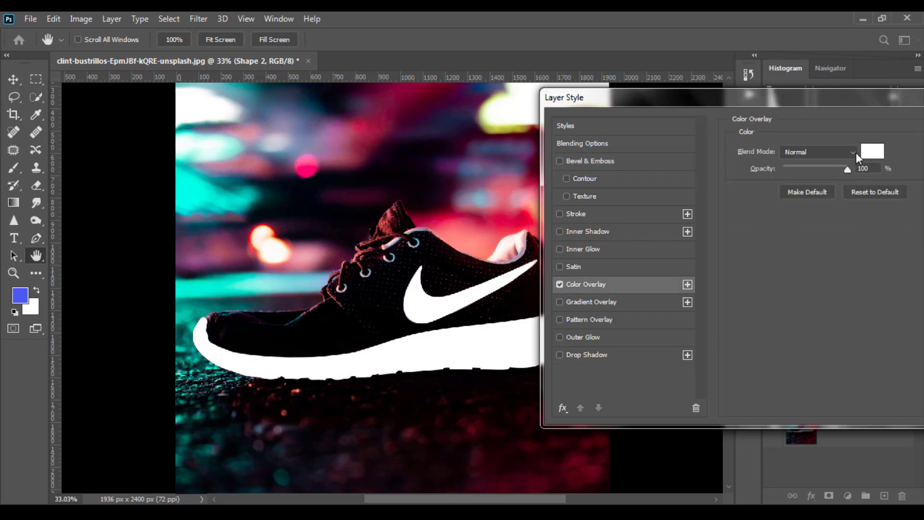
click(872, 151)
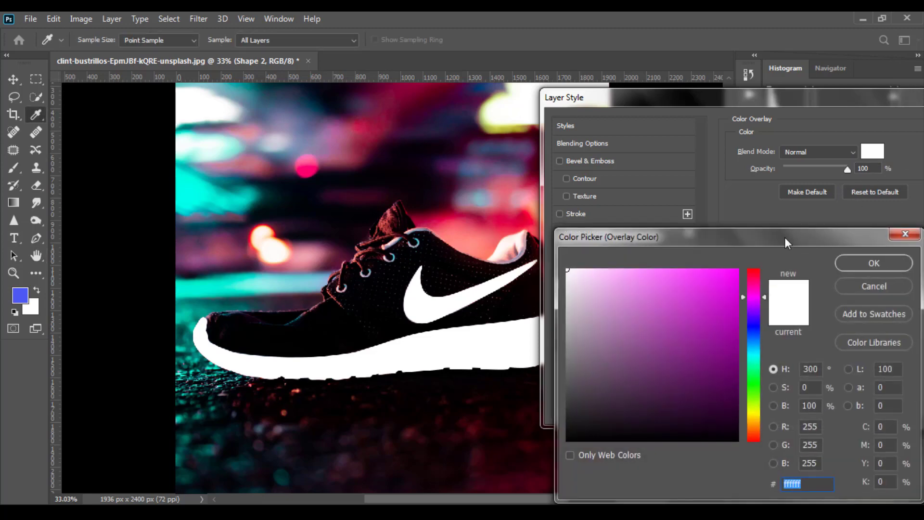
click(767, 344)
click(722, 280)
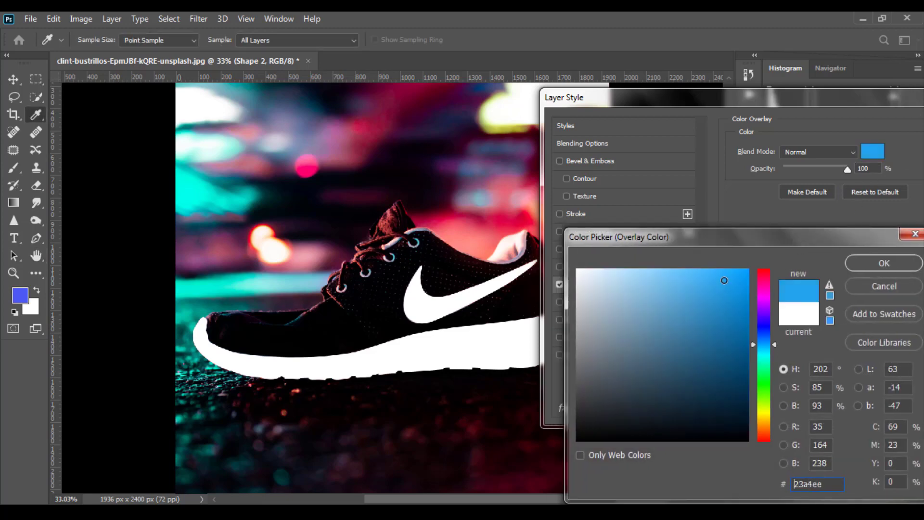
mouse_move(722, 280)
mouse_down()
mouse_move(657, 275)
mouse_move(683, 279)
mouse_up()
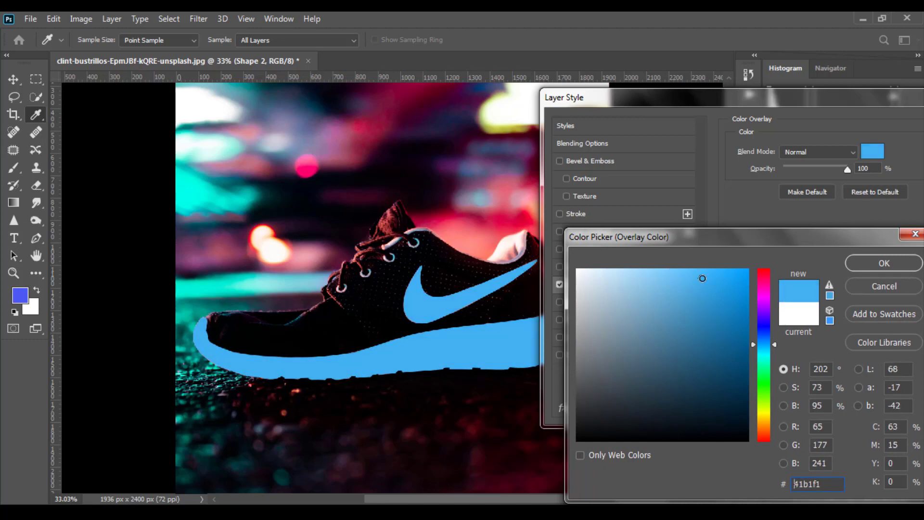
drag(683, 279, 560, 263)
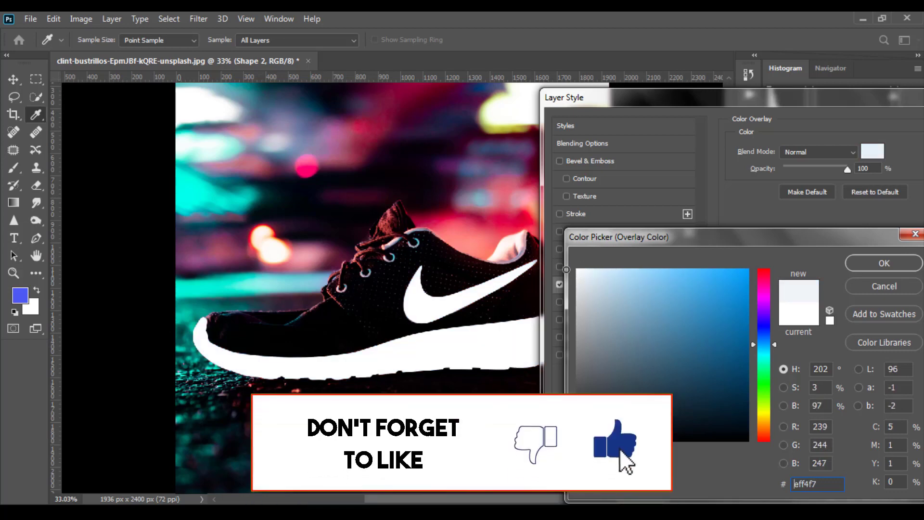
mouse_move(564, 268)
mouse_down()
mouse_move(730, 280)
mouse_move(713, 280)
mouse_up()
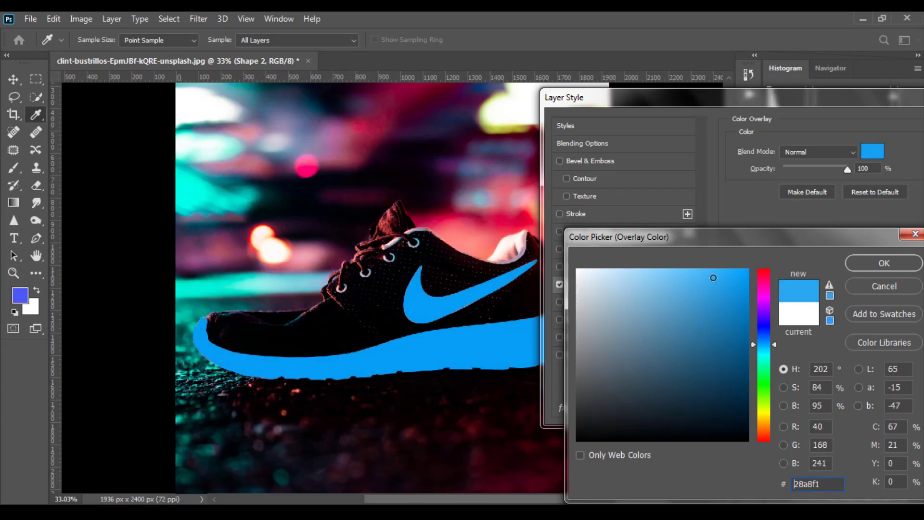
mouse_move(714, 280)
mouse_down()
mouse_move(734, 290)
mouse_move(741, 282)
mouse_up()
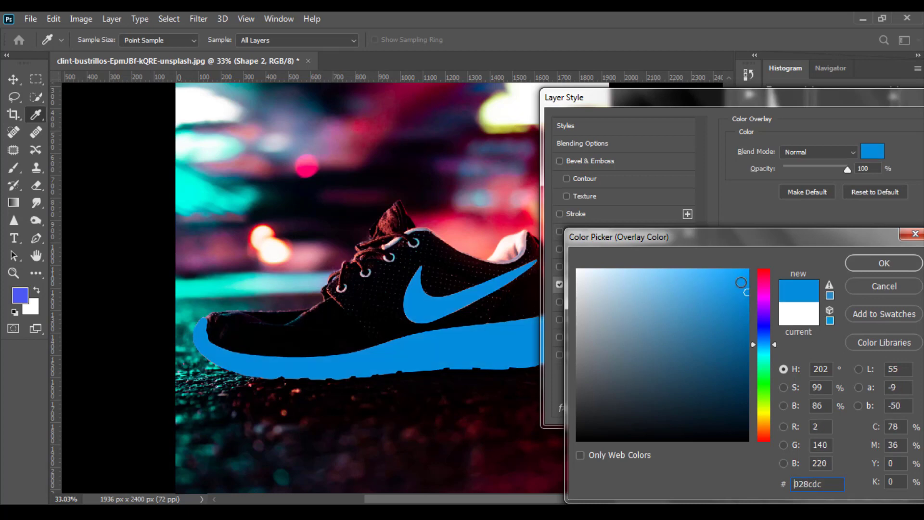
click(878, 264)
Keep the overlay at 100% opacity and Normal blending, and enable Inner Glow.
mouse_move(850, 174)
mouse_down()
mouse_move(790, 181)
mouse_move(908, 172)
mouse_up()
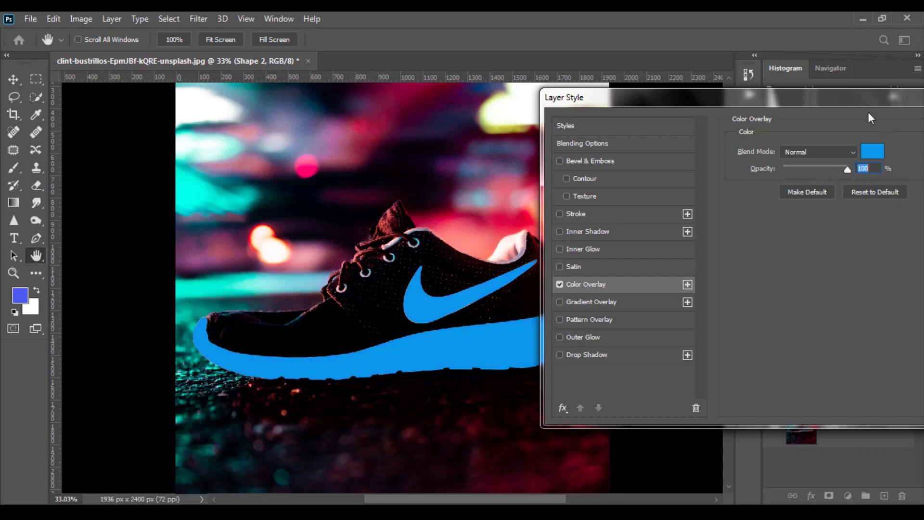
click(789, 155)
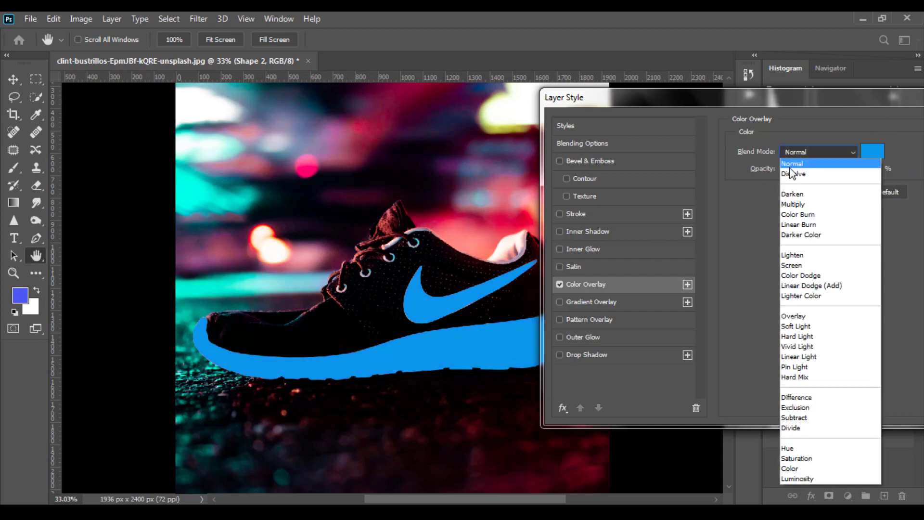
click(795, 200)
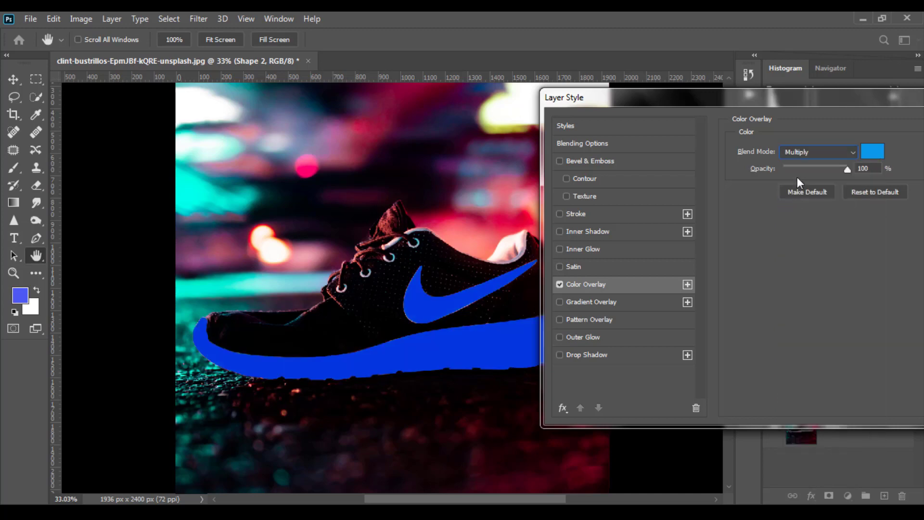
click(797, 153)
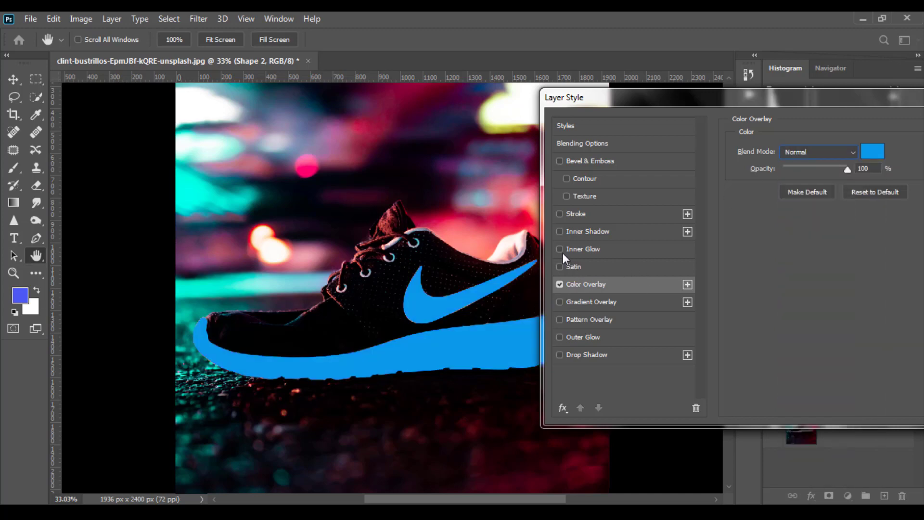
click(559, 249)
click(611, 249)
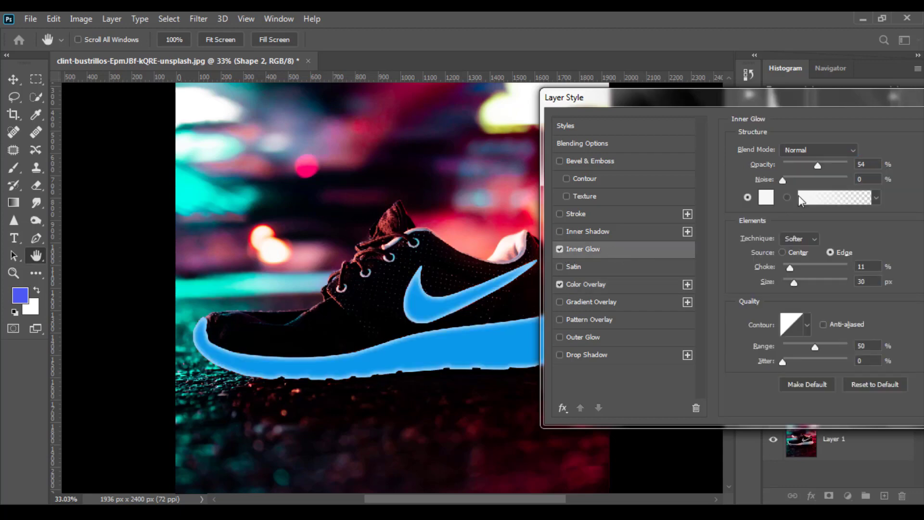
Set the Inner Glow to Normal blending at 100% opacity with the Softer technique.
click(824, 150)
click(818, 150)
drag(814, 163, 864, 162)
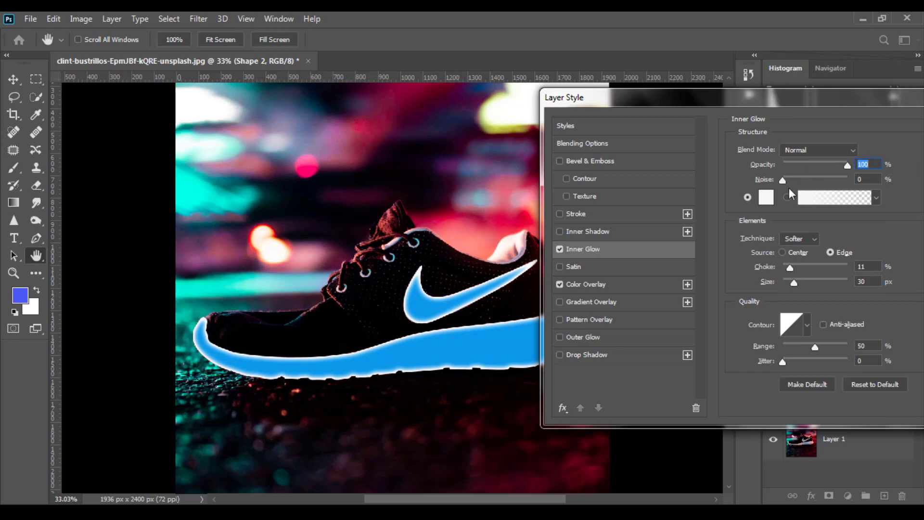
click(795, 238)
Tint the inner glow light blue, #70cbf6.
click(765, 198)
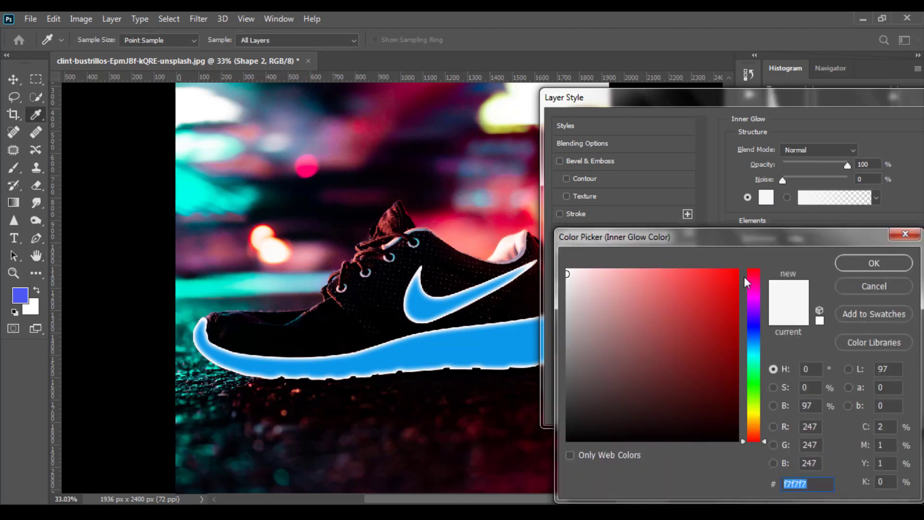
drag(745, 283, 753, 346)
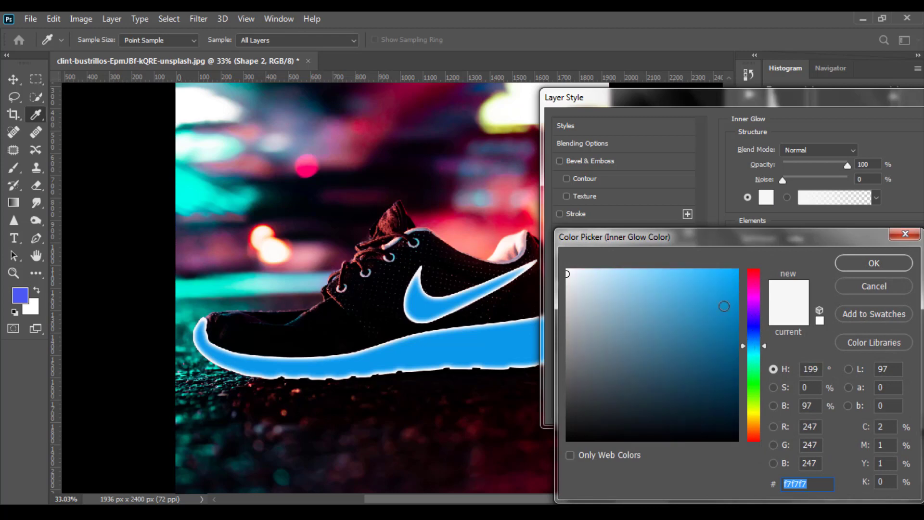
mouse_move(723, 306)
mouse_down()
mouse_move(645, 271)
mouse_move(688, 275)
mouse_move(661, 276)
mouse_up()
click(868, 267)
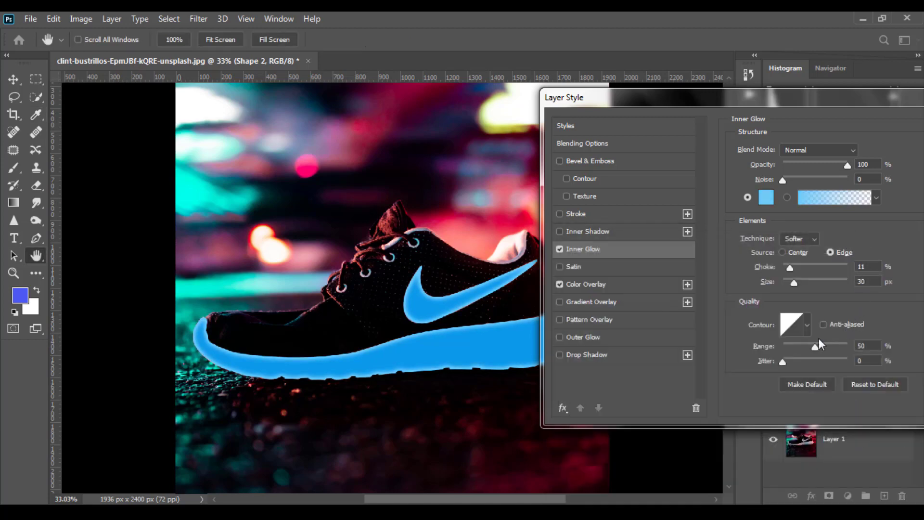
Replace Inner Glow with an Outer Glow coloured pale blue #8ad4fb.
click(559, 249)
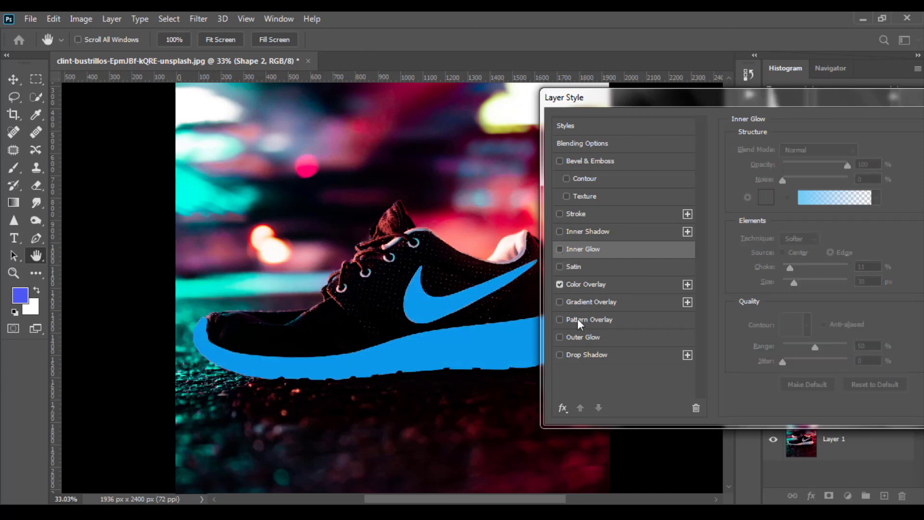
click(559, 338)
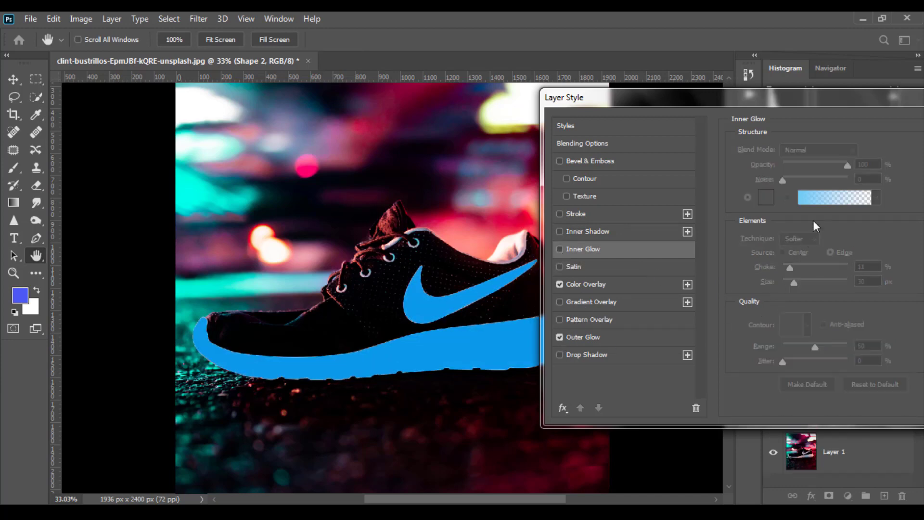
click(592, 338)
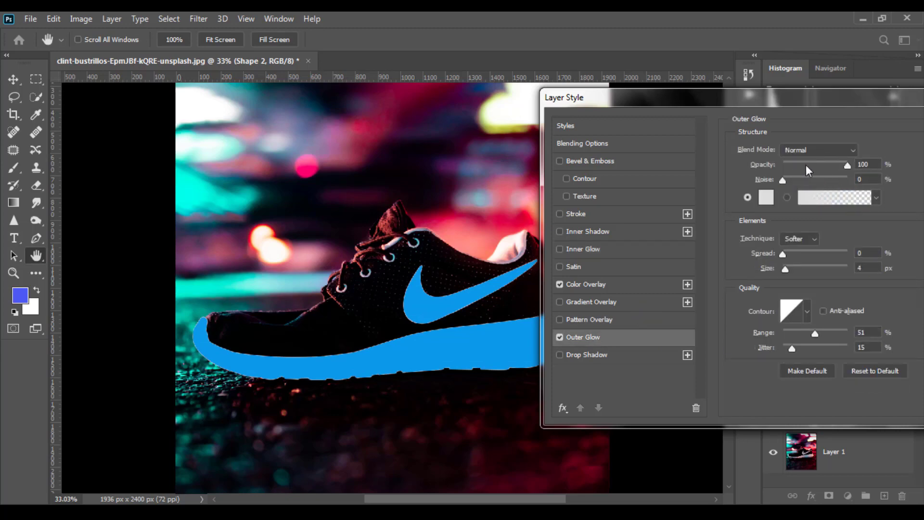
click(769, 199)
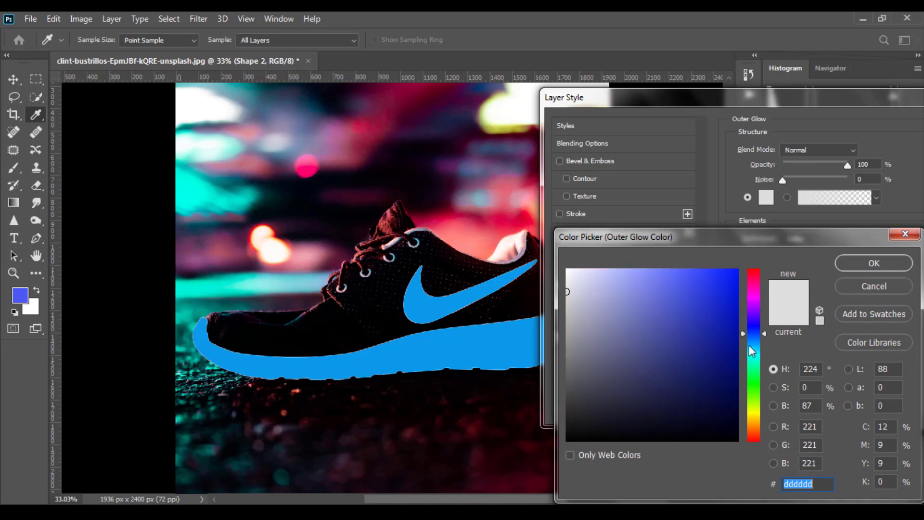
mouse_move(749, 346)
mouse_down()
mouse_move(755, 357)
mouse_move(755, 345)
mouse_up()
click(710, 280)
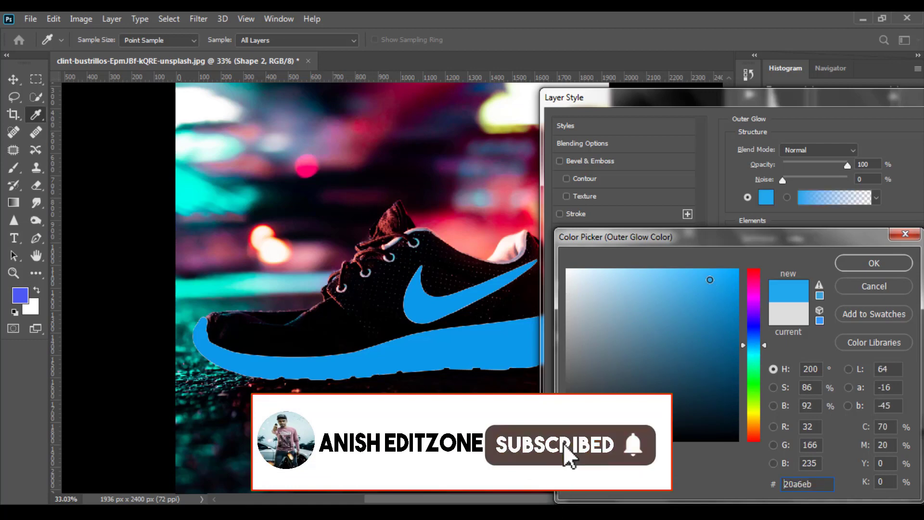
drag(710, 279, 644, 271)
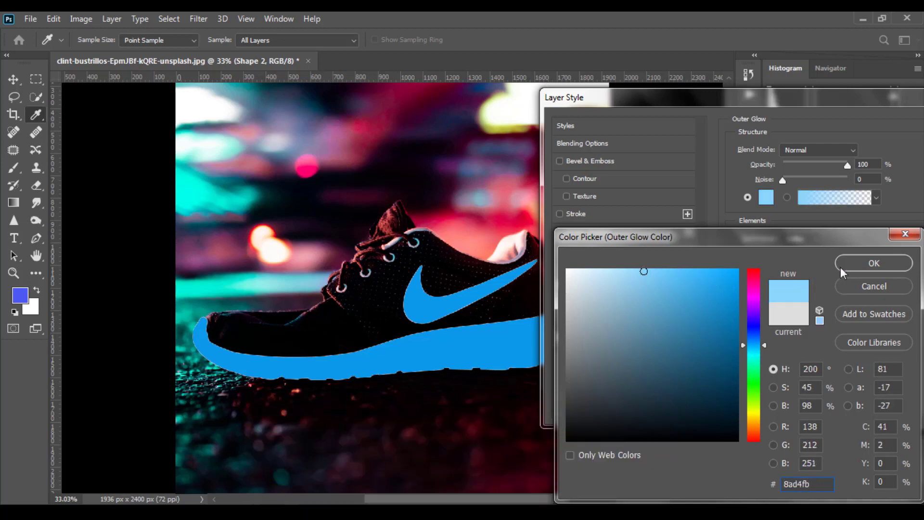
click(876, 264)
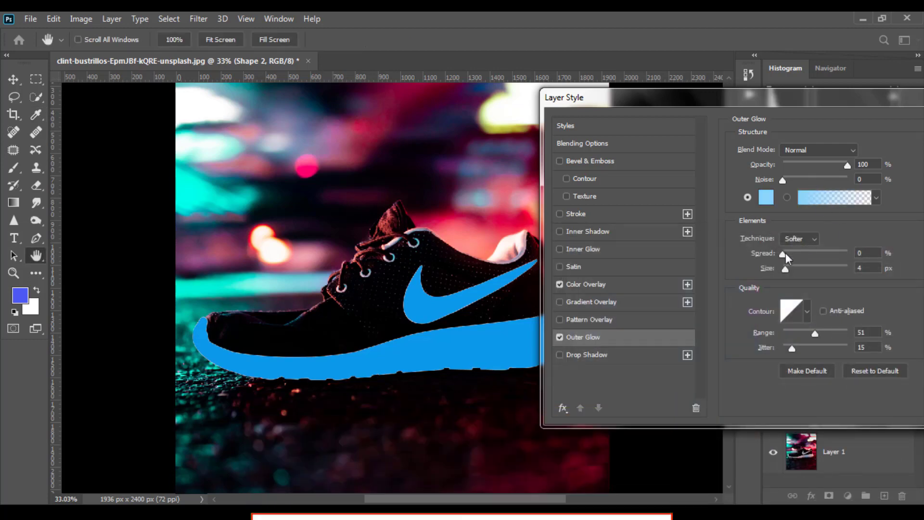
Set the Outer Glow to 51 px size, 70% range and Precise technique.
mouse_move(786, 253)
mouse_down()
mouse_move(823, 250)
mouse_move(796, 255)
mouse_move(800, 272)
mouse_move(779, 259)
mouse_up()
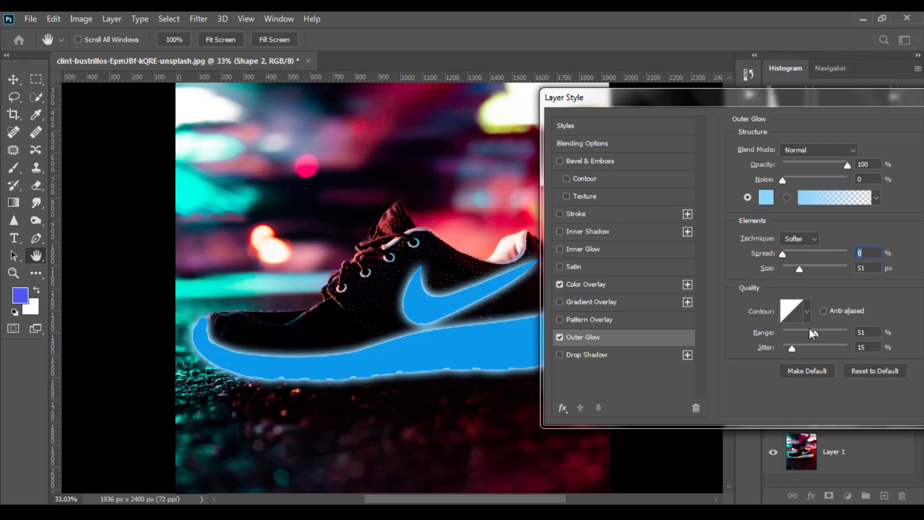
drag(810, 330, 816, 333)
mouse_move(818, 333)
mouse_down()
mouse_move(844, 326)
mouse_move(827, 331)
mouse_up()
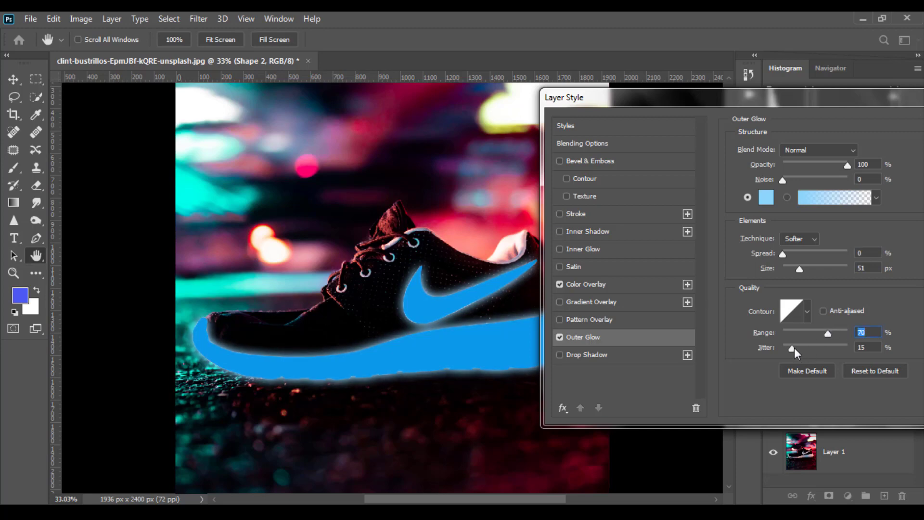
click(803, 238)
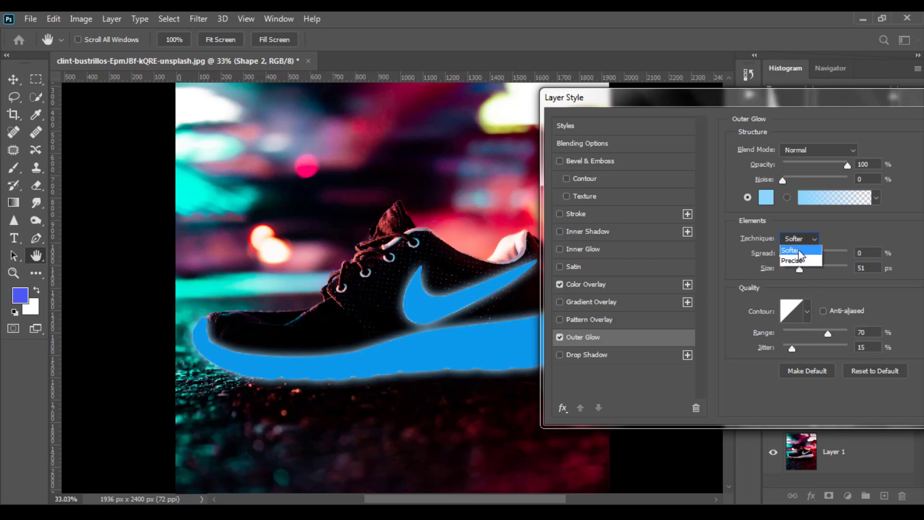
click(797, 261)
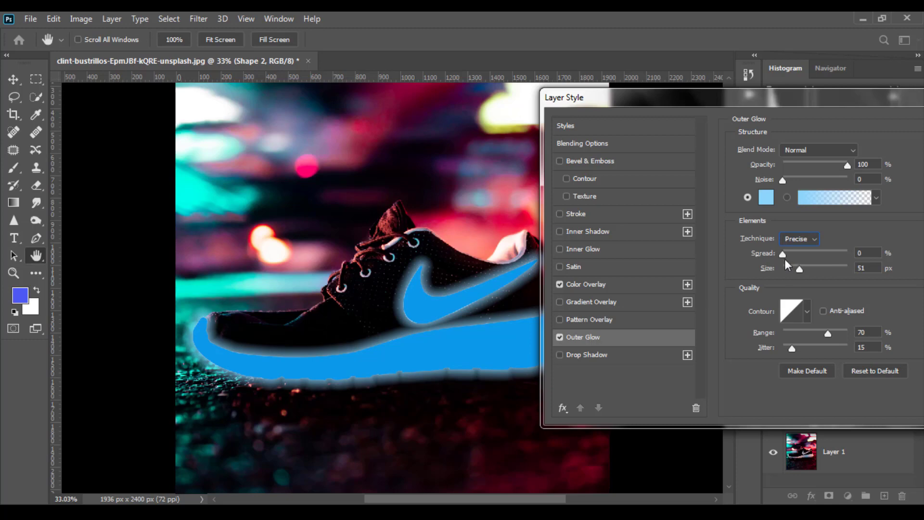
Change the Outer Glow colour to a slightly deeper sky blue, #58bcf5.
click(766, 201)
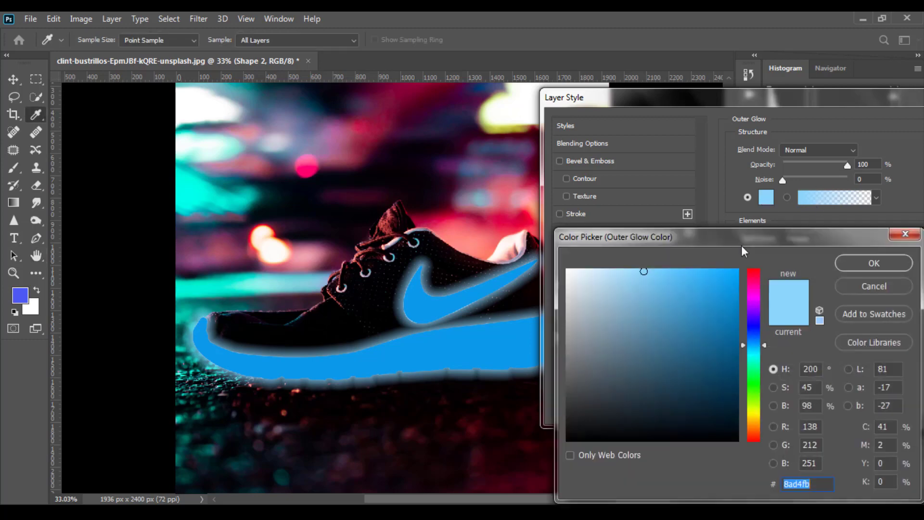
click(701, 275)
mouse_move(662, 276)
mouse_down()
mouse_move(596, 272)
mouse_move(691, 272)
mouse_move(649, 274)
mouse_up()
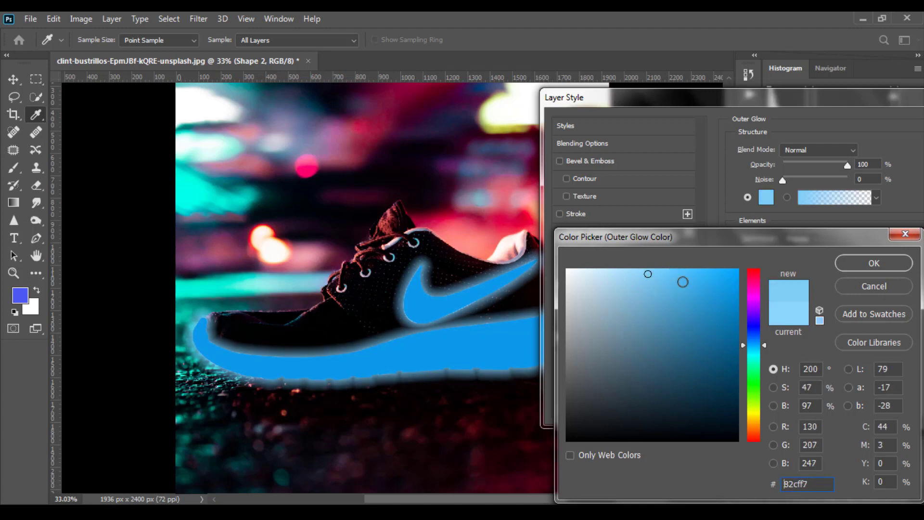
drag(768, 348, 768, 357)
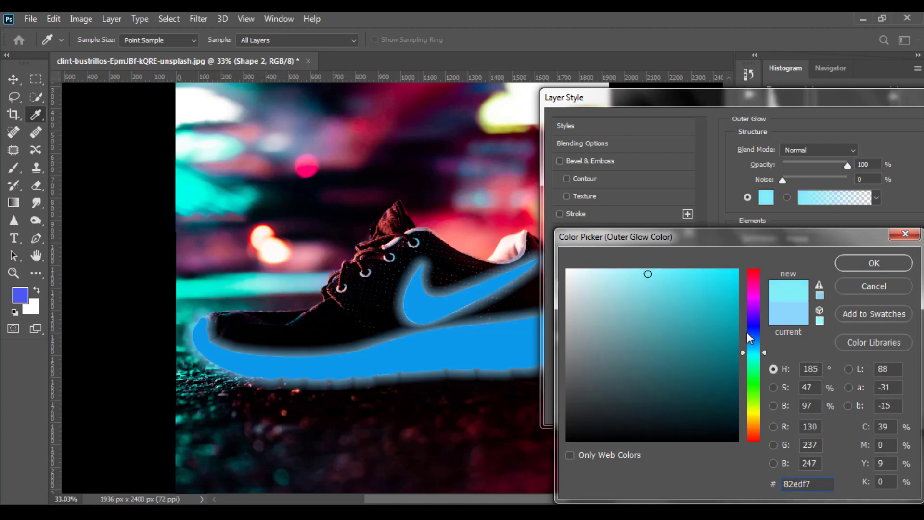
mouse_move(699, 289)
mouse_down()
mouse_move(712, 285)
mouse_move(693, 279)
mouse_up()
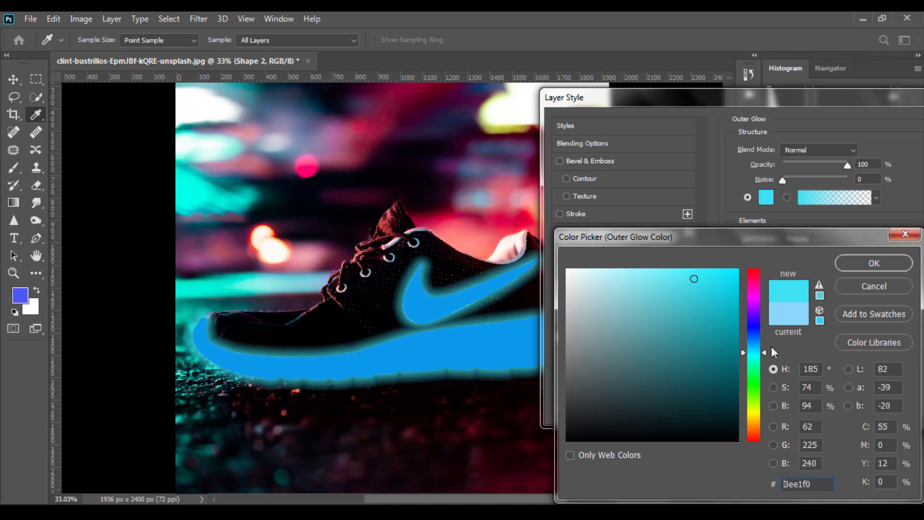
mouse_move(764, 351)
mouse_down()
mouse_move(763, 334)
mouse_move(764, 344)
mouse_up()
drag(694, 279, 676, 275)
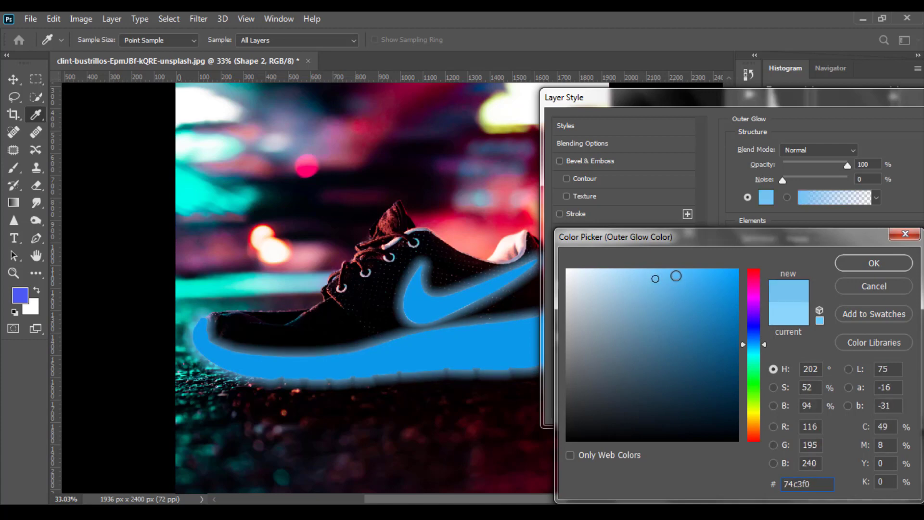
click(885, 264)
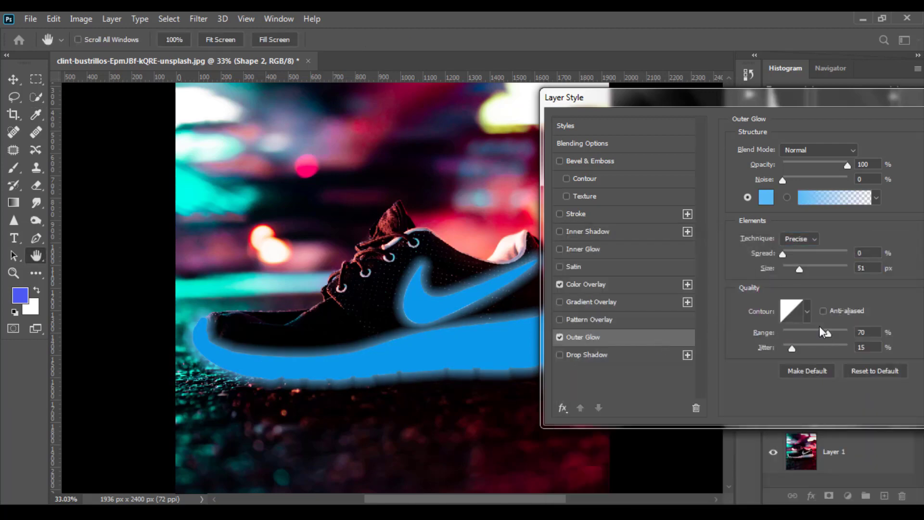
Give the Outer Glow a gradient fill, 28% opacity, Softer technique and 150 px size.
click(825, 201)
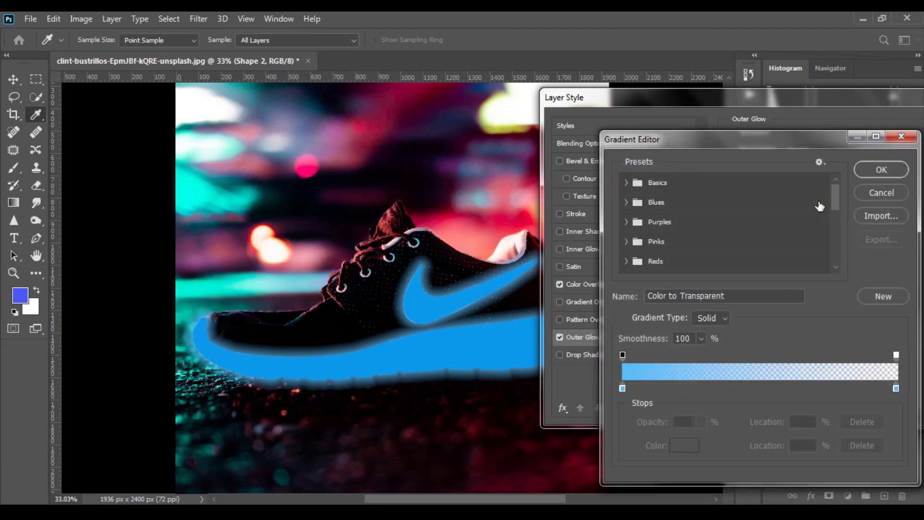
click(899, 133)
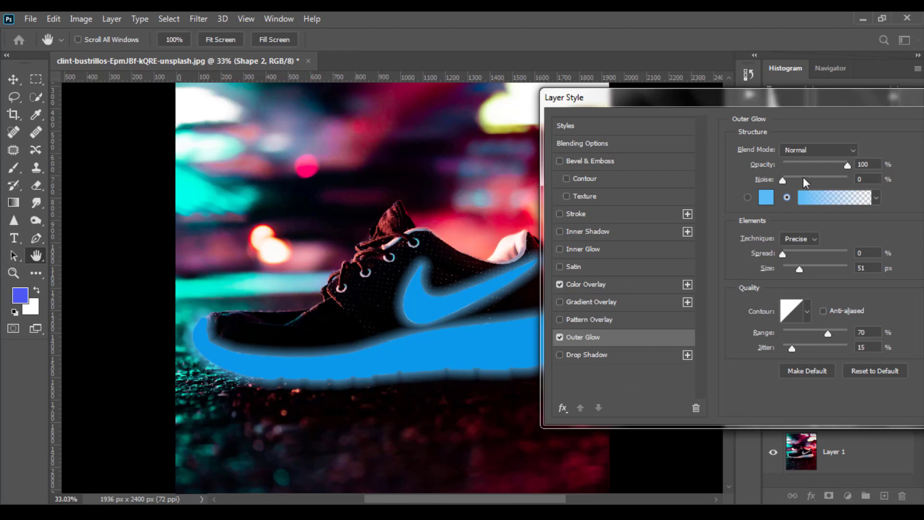
mouse_move(844, 165)
mouse_down()
mouse_move(794, 165)
mouse_move(799, 178)
mouse_up()
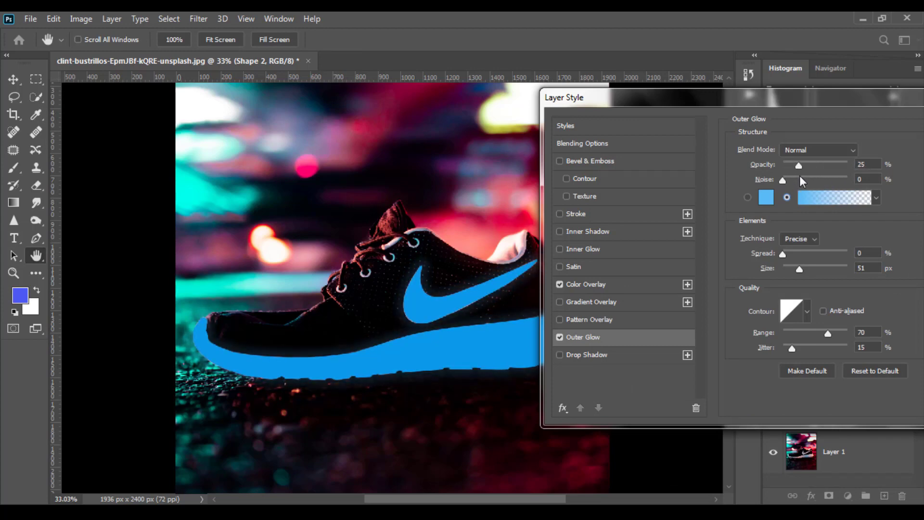
key(Up)
key(Up)
click(799, 238)
mouse_move(782, 254)
mouse_down()
mouse_move(809, 253)
mouse_move(801, 268)
mouse_move(822, 269)
mouse_move(781, 255)
mouse_move(836, 273)
mouse_up()
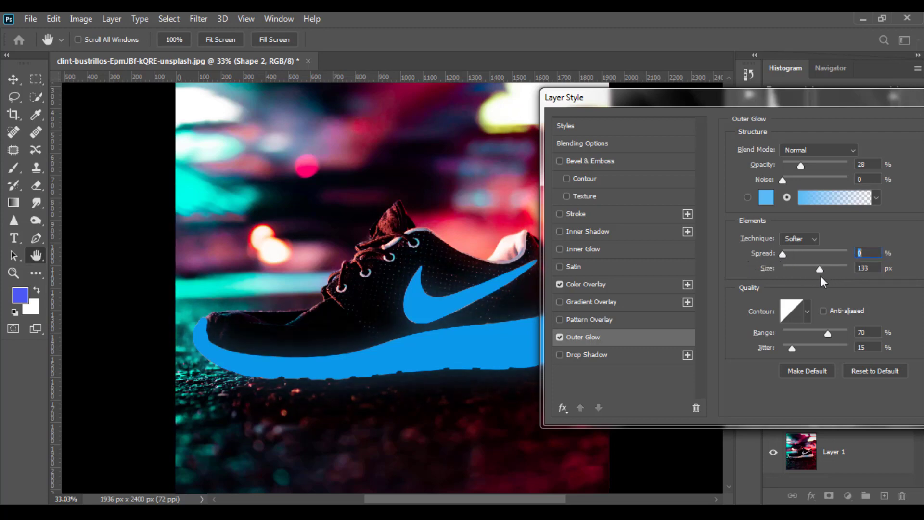
drag(819, 277, 824, 276)
Change the Color Overlay colour to white, #ffffff.
click(582, 284)
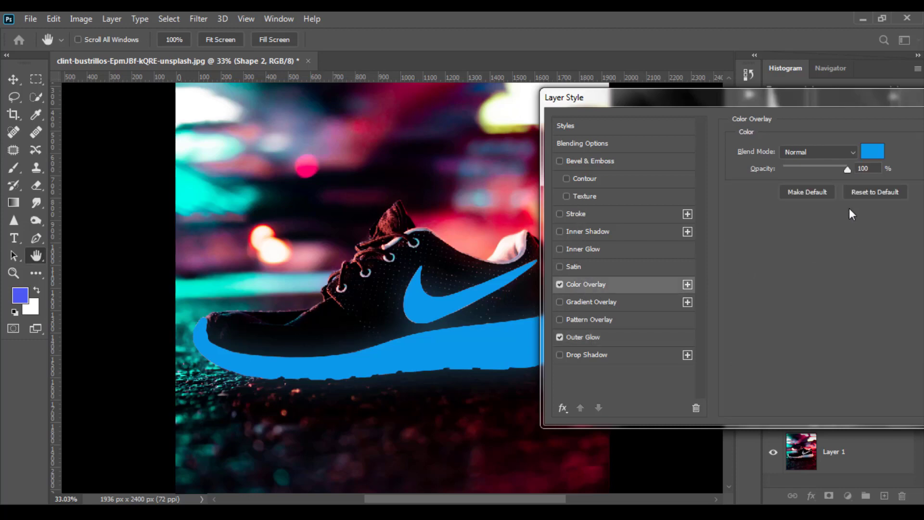
click(873, 152)
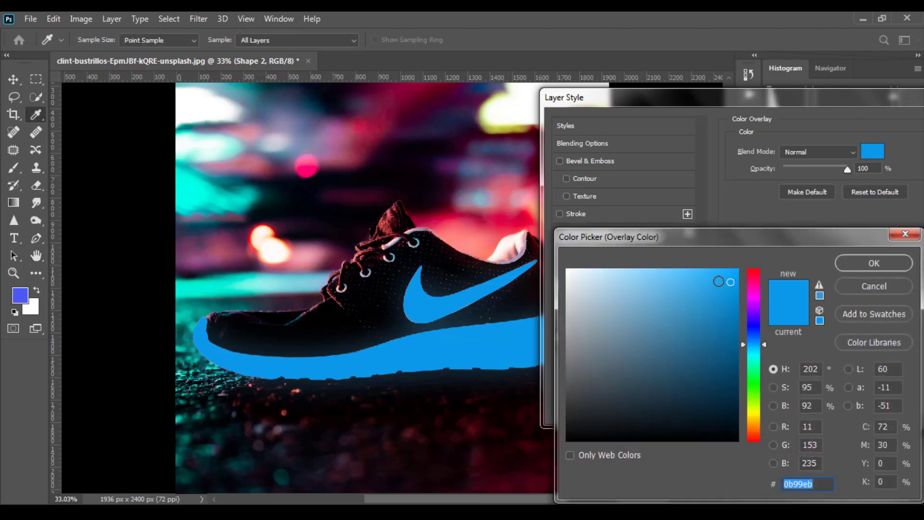
drag(730, 282, 504, 245)
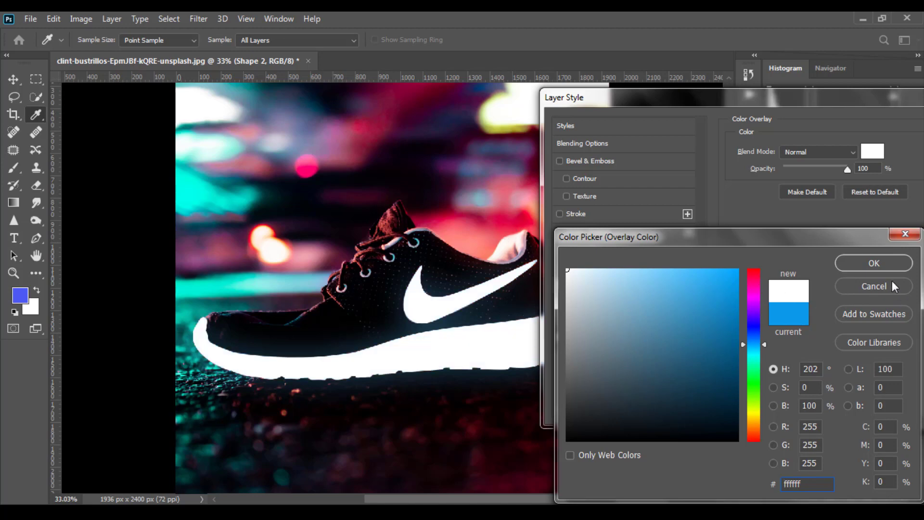
click(876, 268)
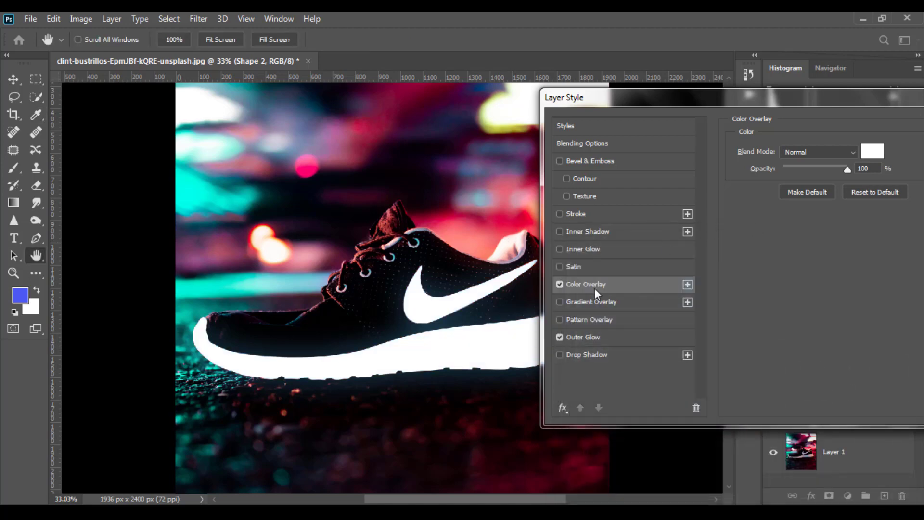
Lower the Outer Glow opacity to 43%.
click(576, 338)
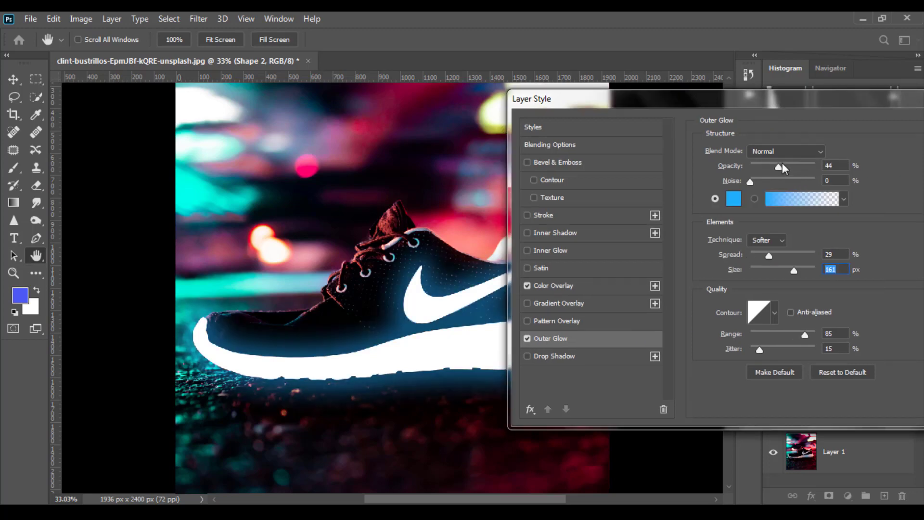
click(784, 166)
drag(783, 167, 778, 167)
drag(772, 100, 690, 100)
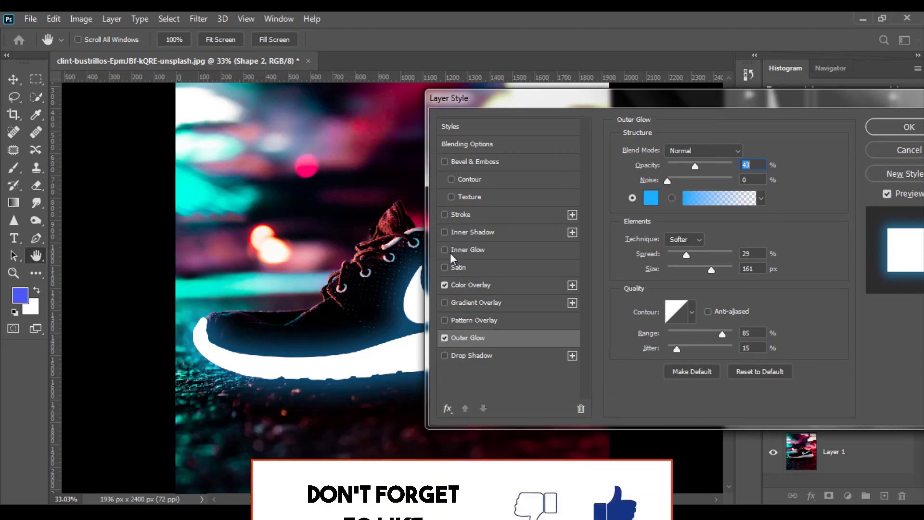
Re-enable Inner Glow with a pale light-blue colour, #8bd1f1.
click(447, 249)
click(472, 249)
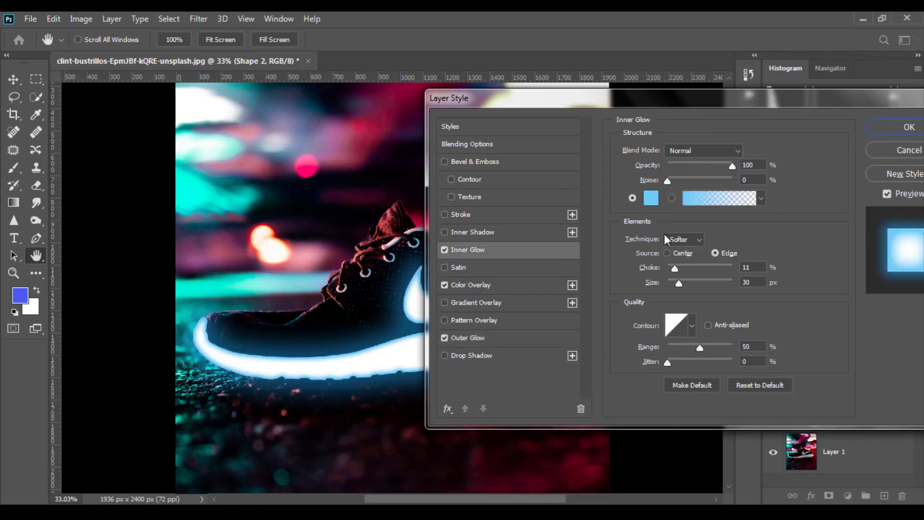
click(651, 198)
mouse_move(679, 274)
mouse_down()
mouse_move(727, 273)
mouse_move(642, 275)
mouse_move(648, 303)
mouse_move(651, 276)
mouse_up()
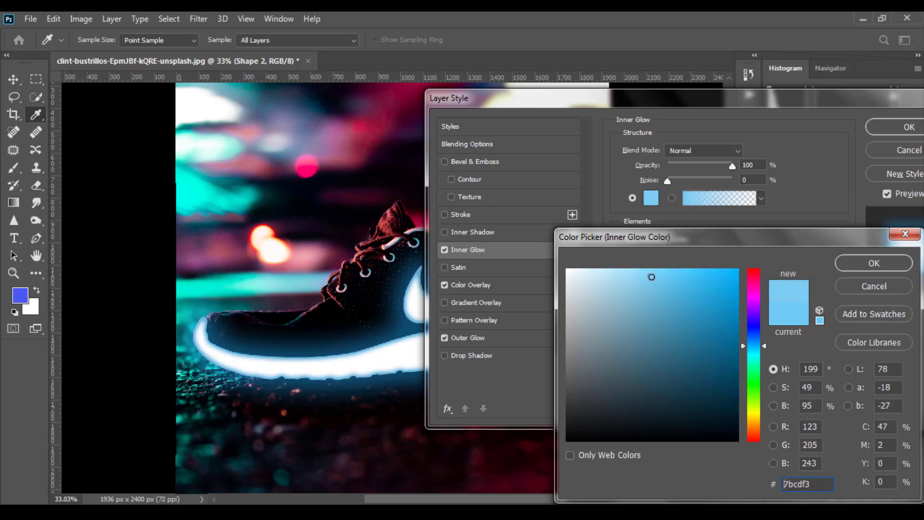
click(635, 277)
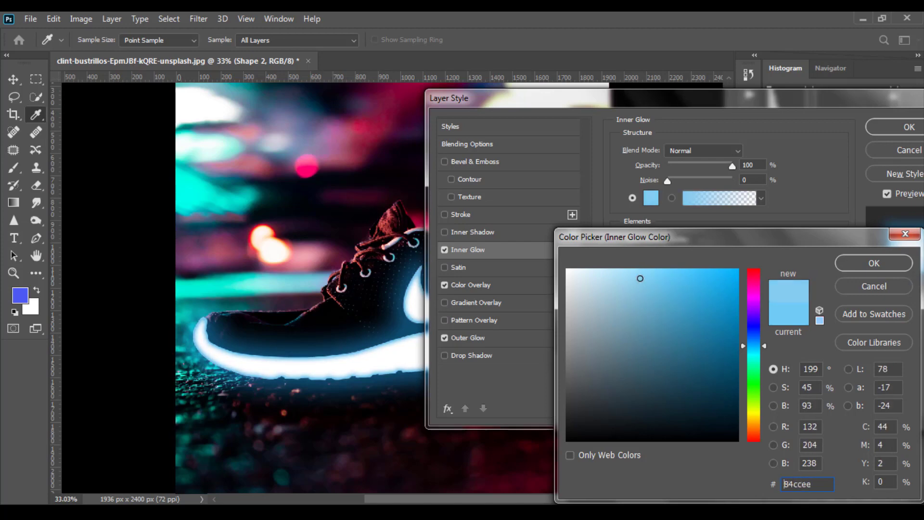
click(891, 264)
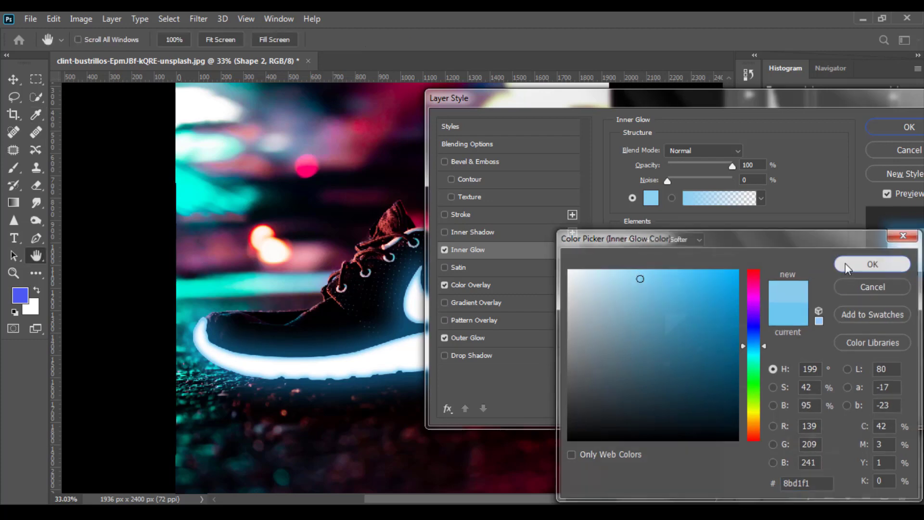
Set the Inner Glow to 100% opacity, 9% choke and 68 px, then apply the layer styles.
drag(729, 163, 723, 166)
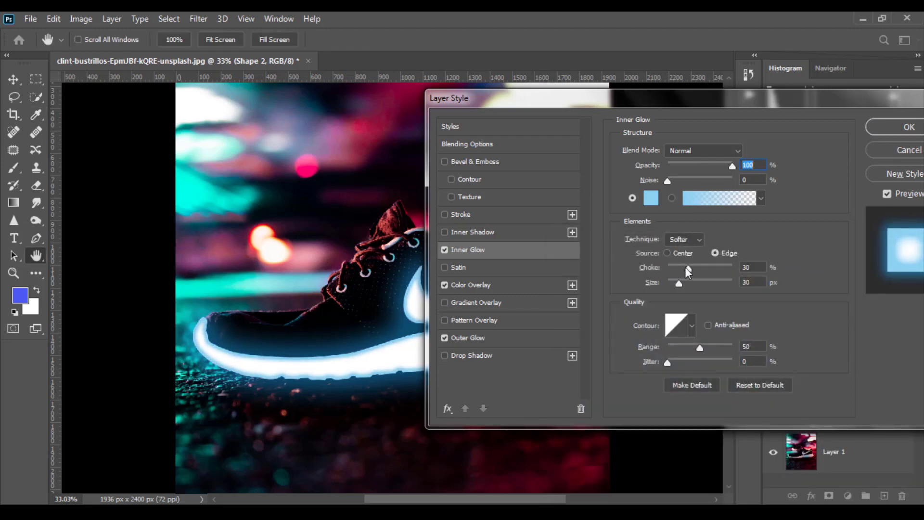
mouse_move(675, 268)
mouse_down()
mouse_move(654, 271)
mouse_move(674, 270)
mouse_up()
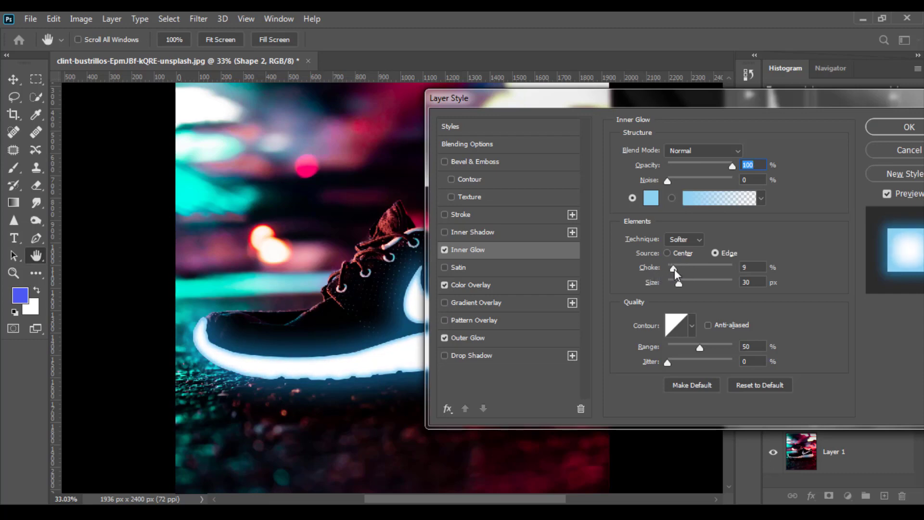
drag(678, 283, 689, 285)
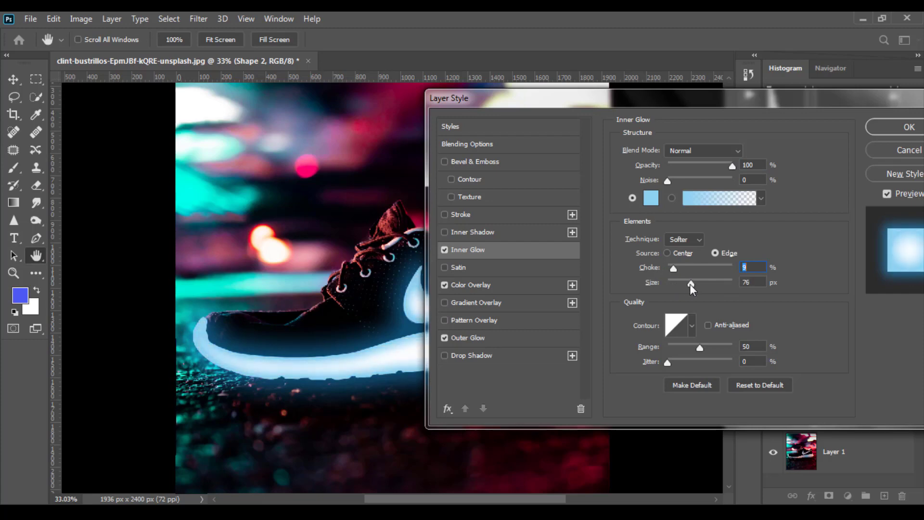
click(689, 284)
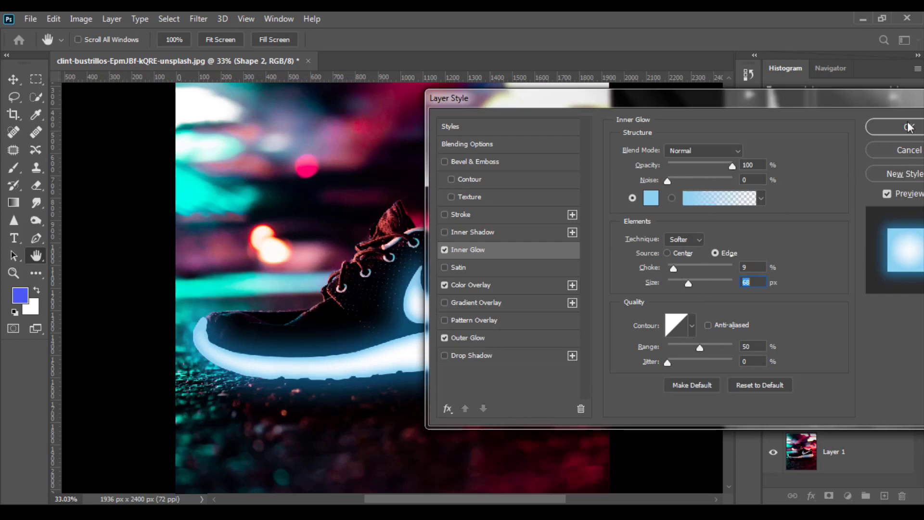
mouse_move(540, 100)
mouse_down()
mouse_move(636, 85)
mouse_move(600, 84)
mouse_up()
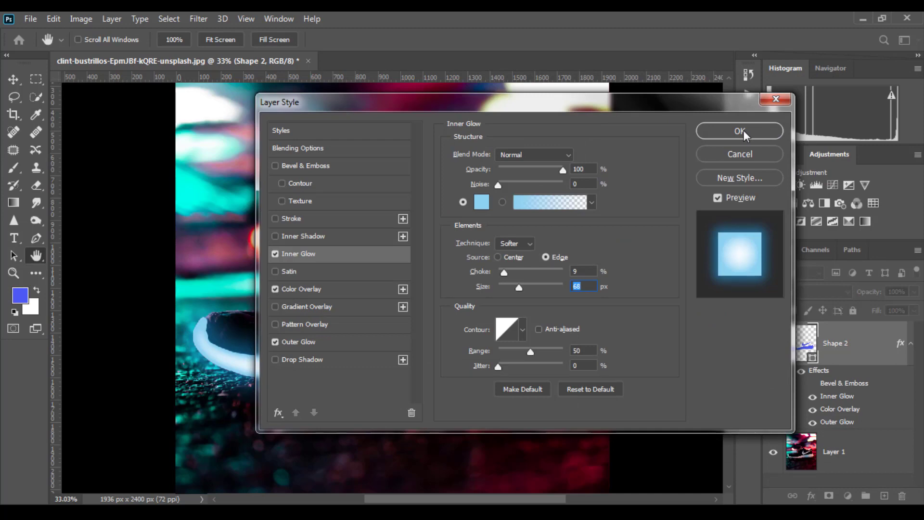
click(742, 130)
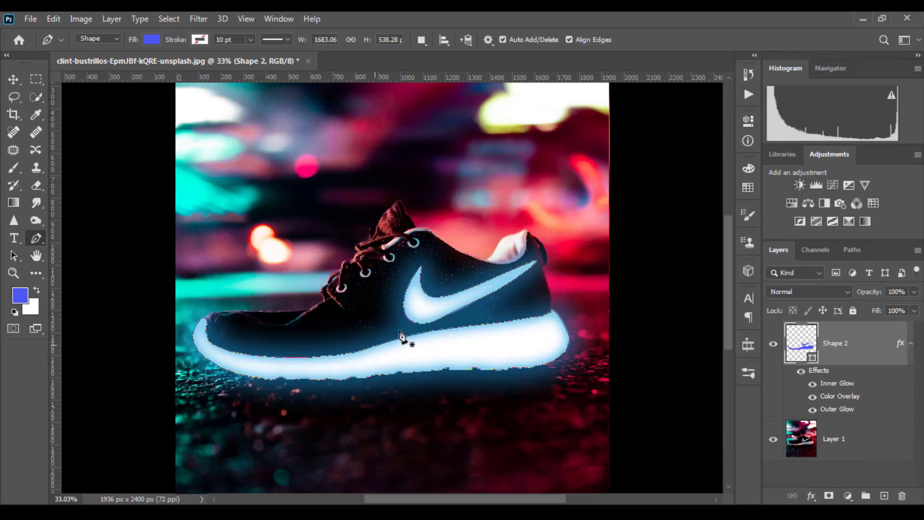
With the Move tool, zoom in and out to inspect the neon glow, then select Layer 1.
click(13, 80)
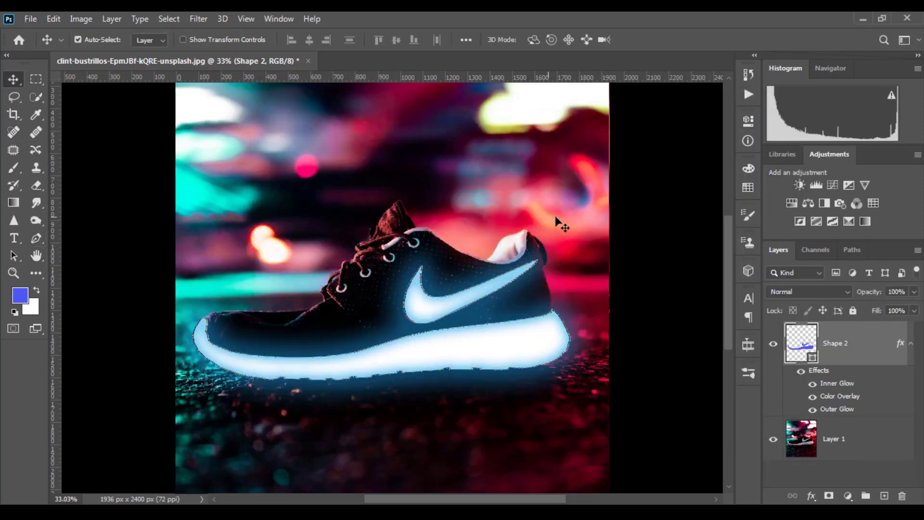
click(635, 279)
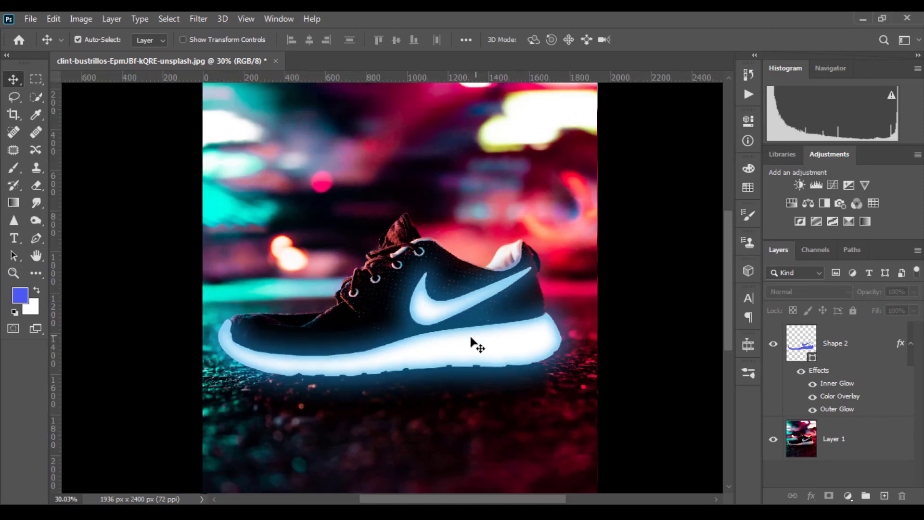
scroll(433, 324, down, 2)
scroll(432, 324, down, 3)
scroll(432, 324, up, 2)
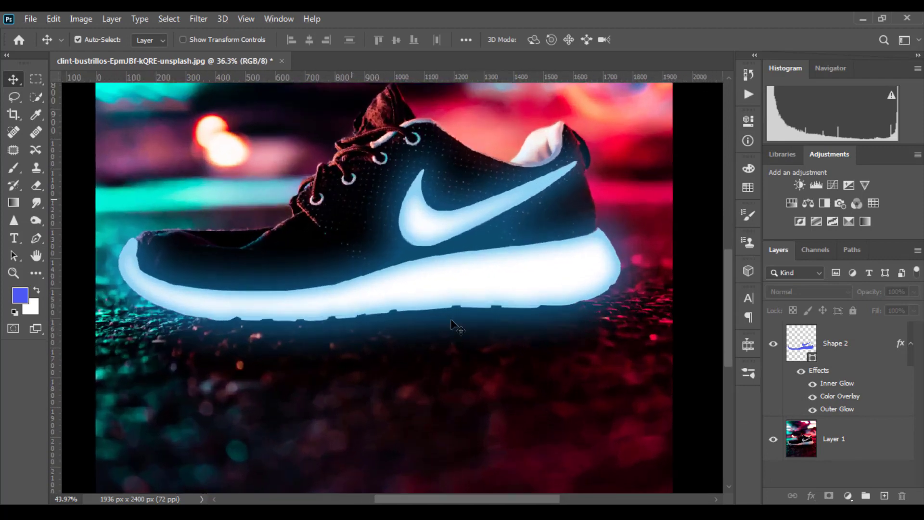
scroll(532, 322, down, 3)
scroll(532, 321, down, 2)
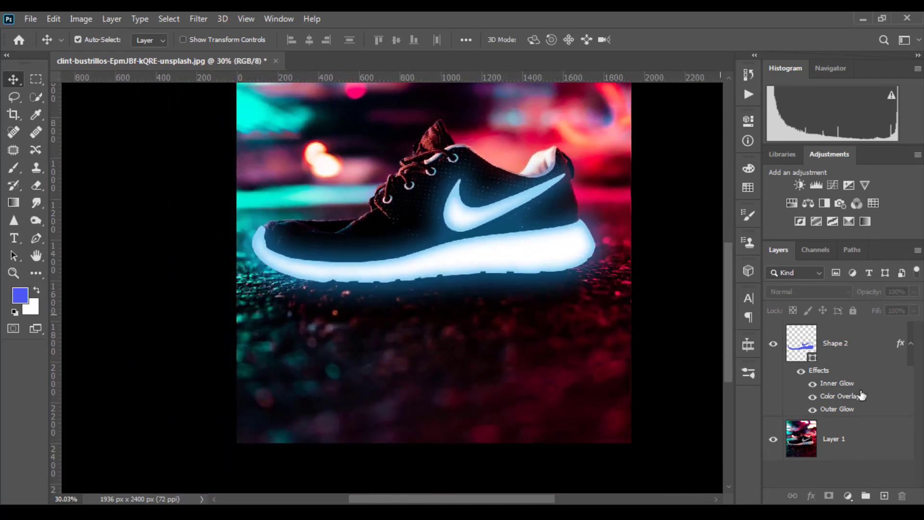
click(881, 448)
scroll(534, 222, down, 2)
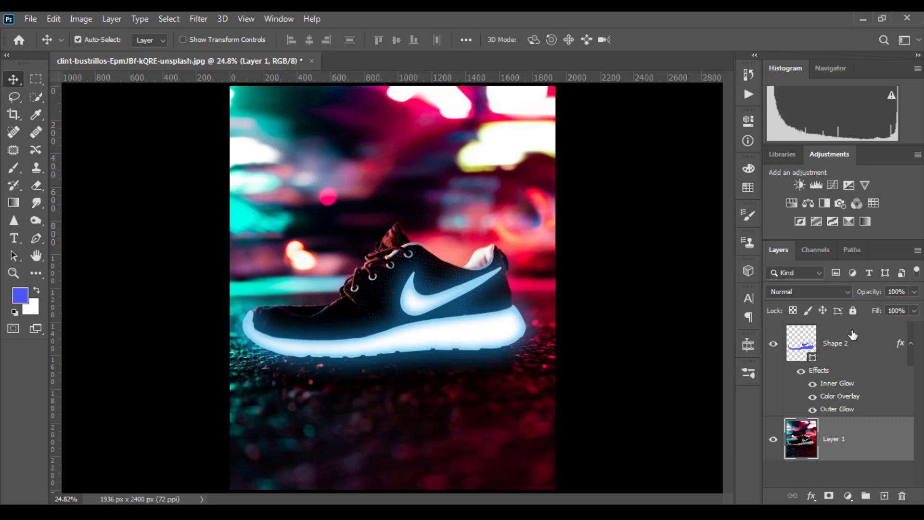
Open the Camera Raw Filter on Layer 1.
click(169, 19)
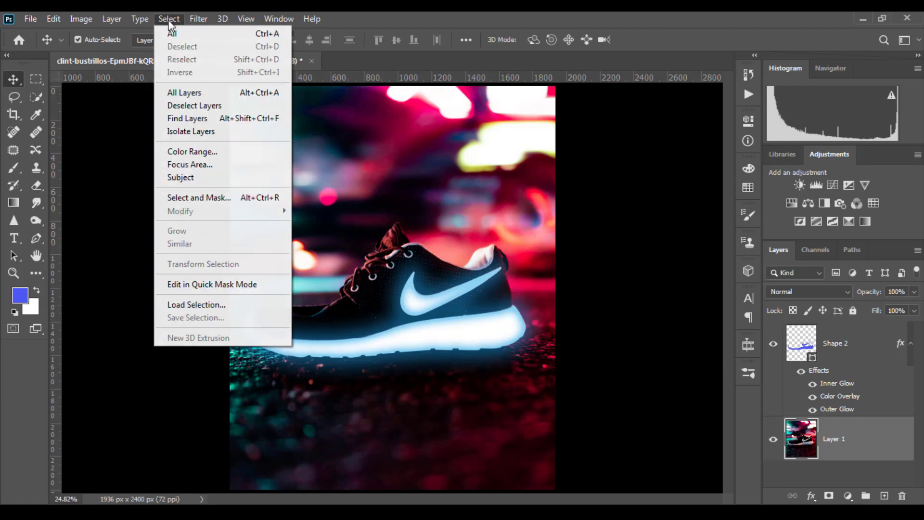
click(169, 19)
click(199, 19)
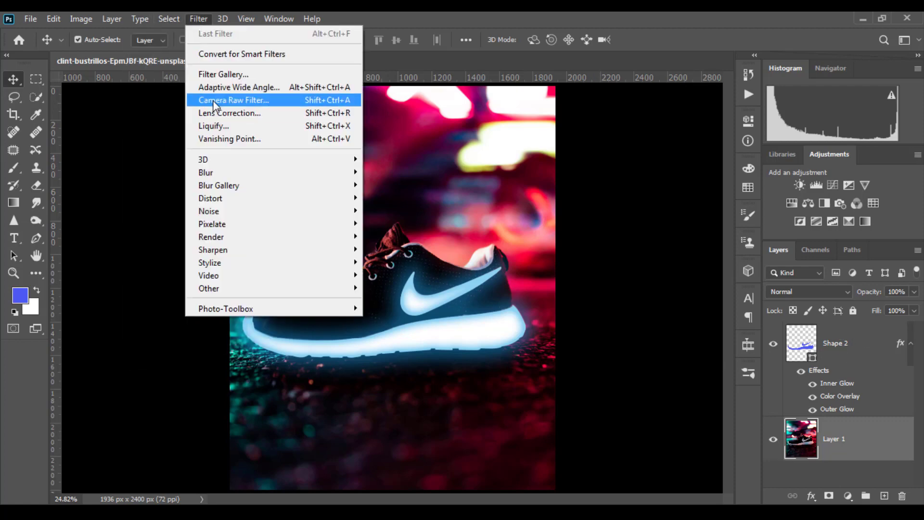
click(231, 100)
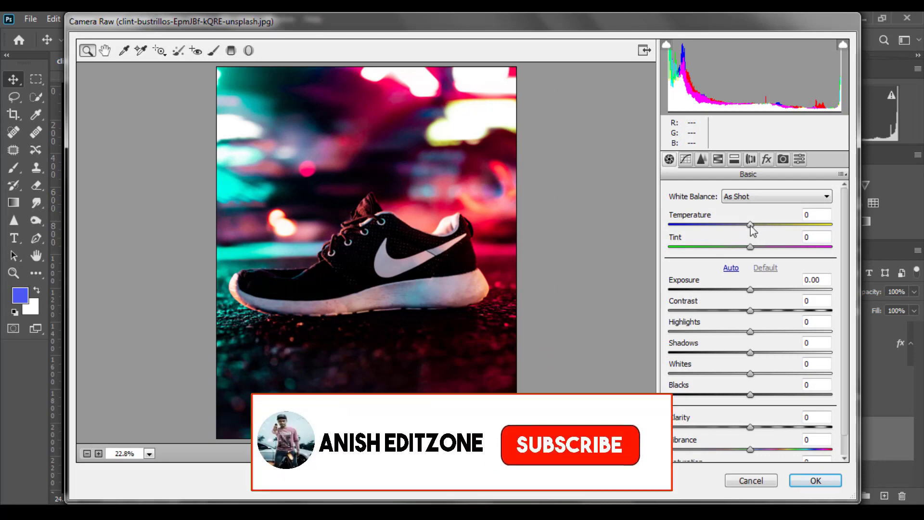
Set Temperature -2, Clarity +16, Vibrance +1, Saturation +3, Shadows +29, Whites +28, Blacks +13.
mouse_move(749, 224)
mouse_down()
mouse_move(736, 230)
mouse_move(751, 232)
mouse_up()
key(Up)
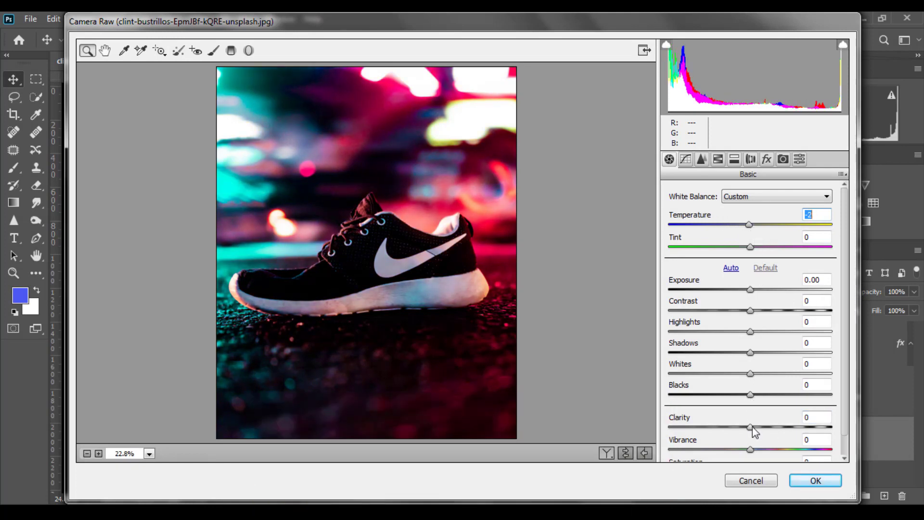
drag(751, 426, 765, 434)
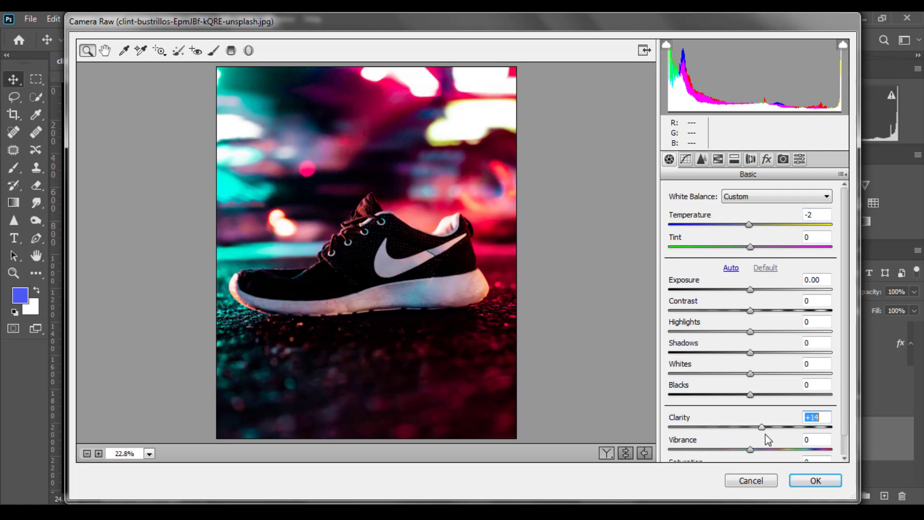
scroll(850, 433, down, 1)
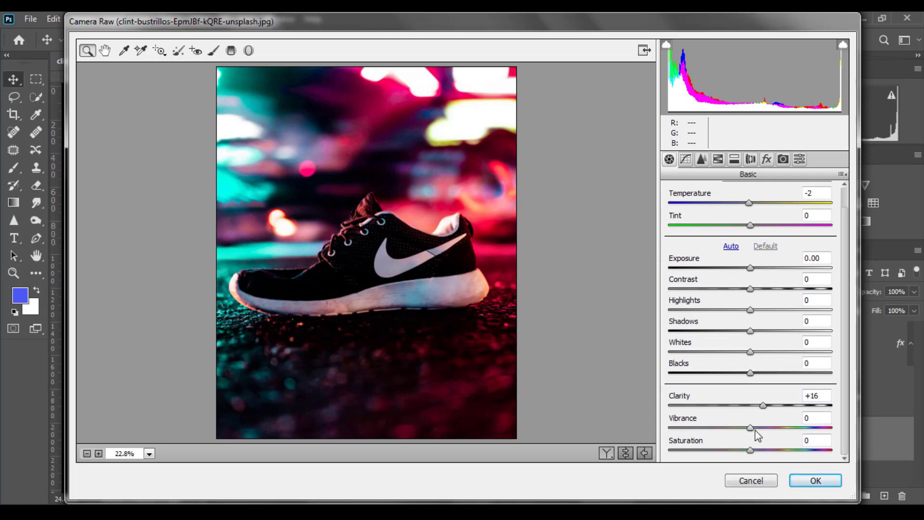
mouse_move(755, 431)
mouse_down()
mouse_move(743, 436)
mouse_move(750, 435)
mouse_move(738, 454)
mouse_move(753, 453)
mouse_up()
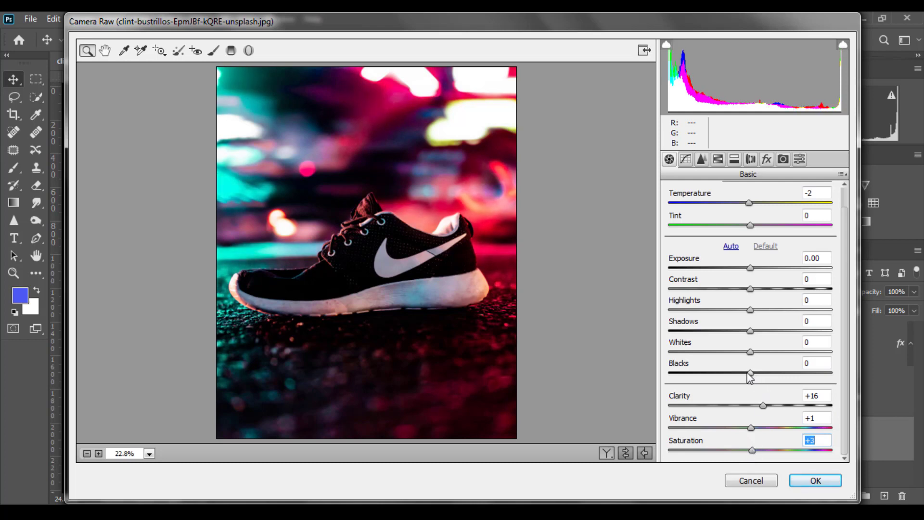
mouse_move(748, 374)
mouse_down()
mouse_move(726, 376)
mouse_move(820, 380)
mouse_move(760, 377)
mouse_move(691, 353)
mouse_move(798, 351)
mouse_move(771, 354)
mouse_move(703, 331)
mouse_move(774, 331)
mouse_up()
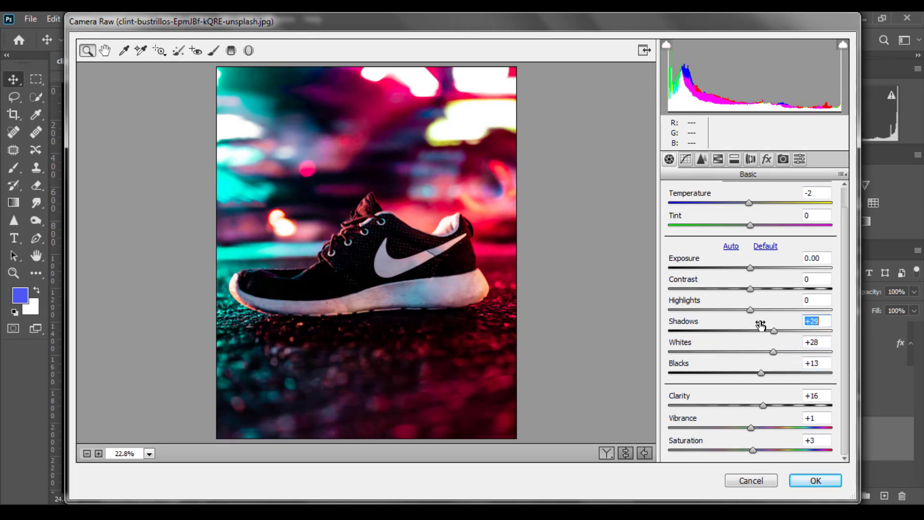
In HSL, shift the Aquas hue to +64 and the Blues hue to -43.
click(683, 163)
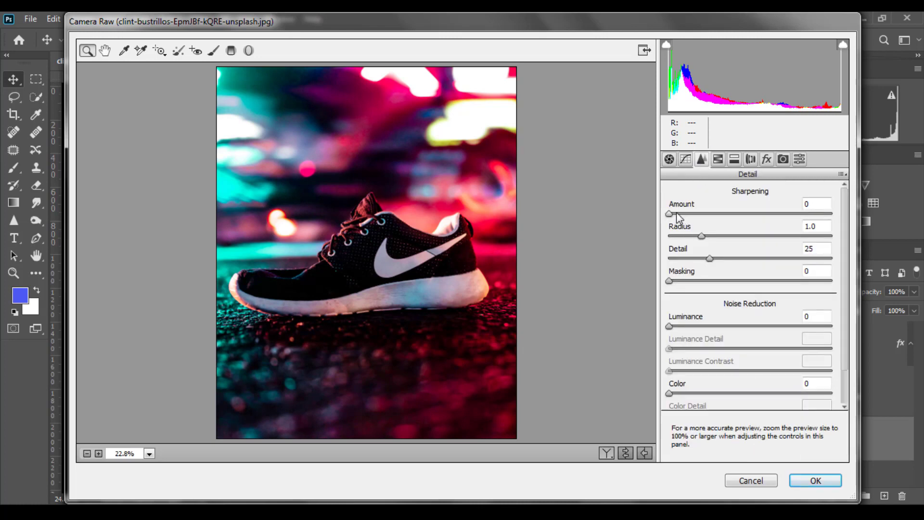
click(717, 160)
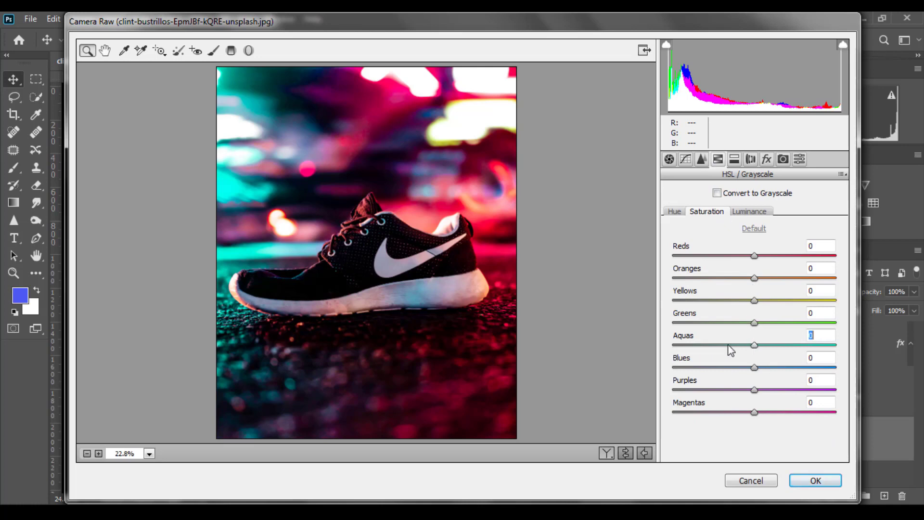
mouse_move(754, 345)
mouse_down()
mouse_move(780, 346)
mouse_move(785, 369)
mouse_move(766, 373)
mouse_move(735, 347)
mouse_move(687, 347)
mouse_move(806, 347)
mouse_up()
click(674, 211)
mouse_move(754, 367)
mouse_down()
mouse_move(706, 375)
mouse_move(720, 376)
mouse_up()
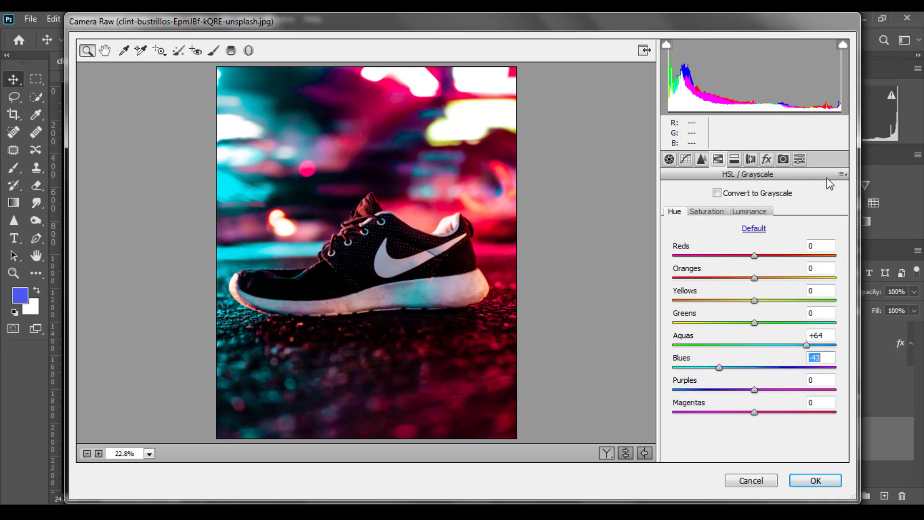
Add a -38 vignette and apply the Camera Raw edits.
click(768, 161)
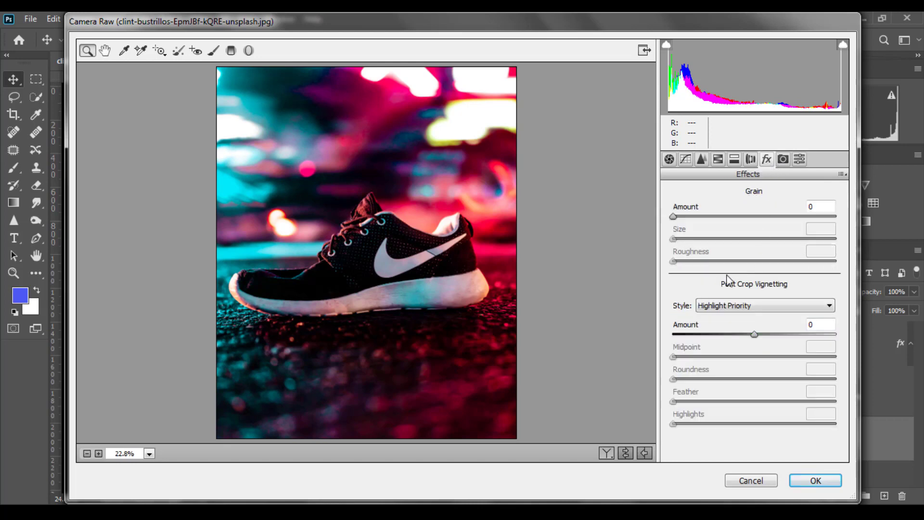
mouse_move(748, 333)
mouse_down()
mouse_move(718, 341)
mouse_move(723, 334)
mouse_move(746, 356)
mouse_up()
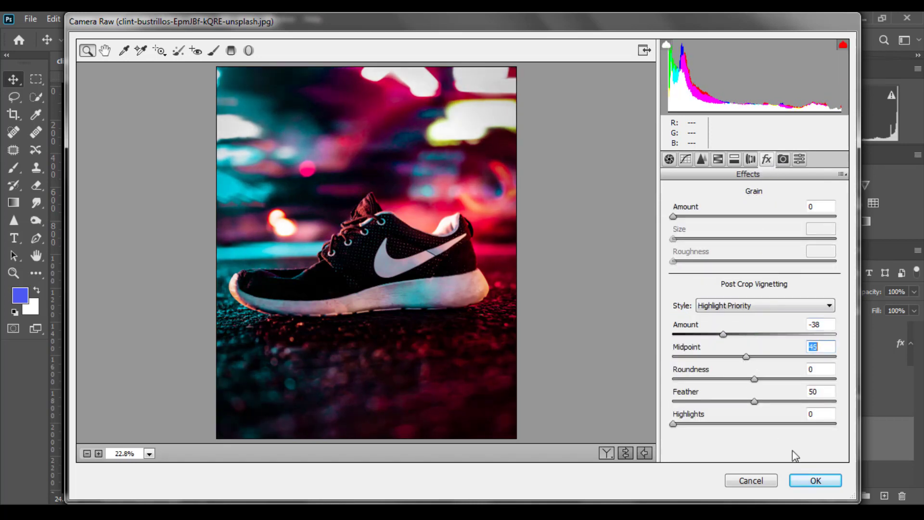
click(815, 481)
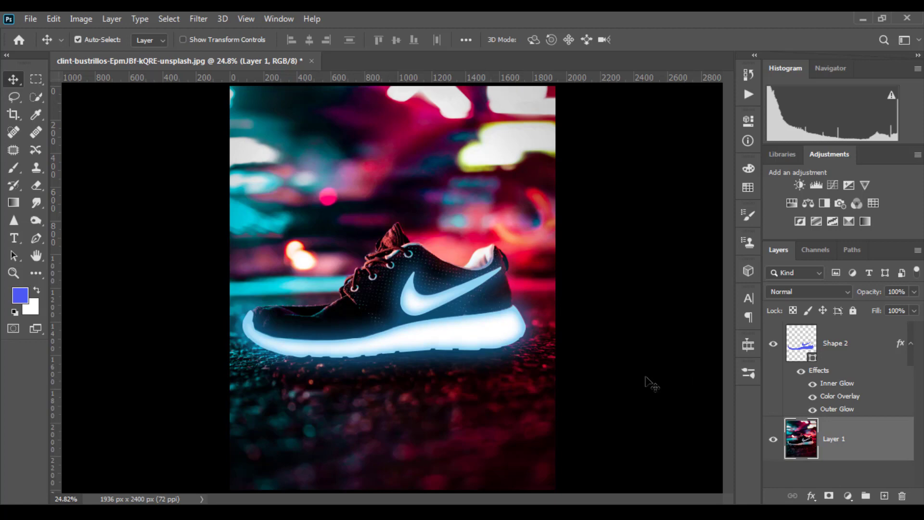
Add a new empty Layer 2 above Layer 1.
scroll(459, 325, up, 1)
scroll(459, 325, up, 1)
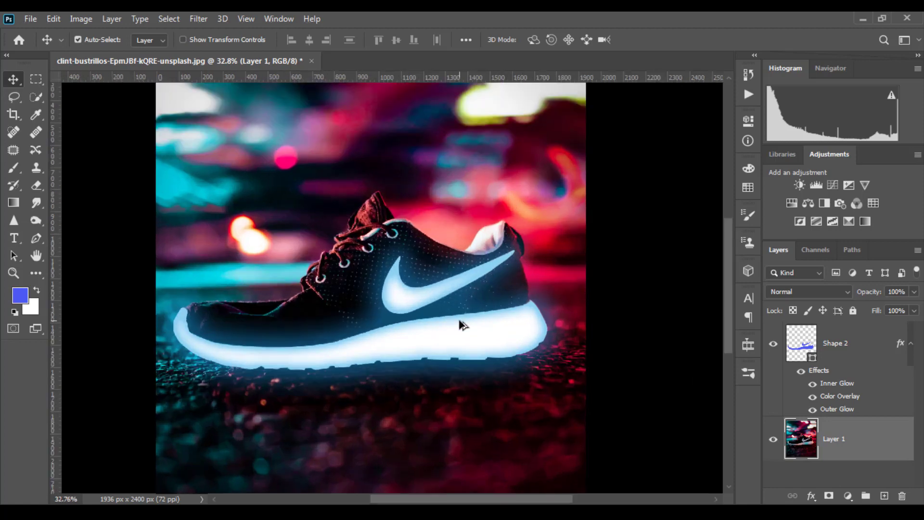
scroll(459, 325, down, 1)
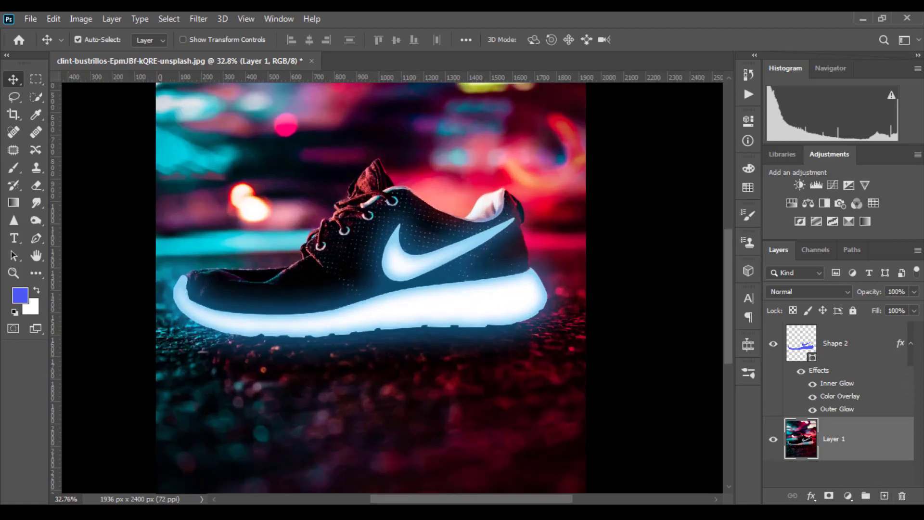
click(884, 496)
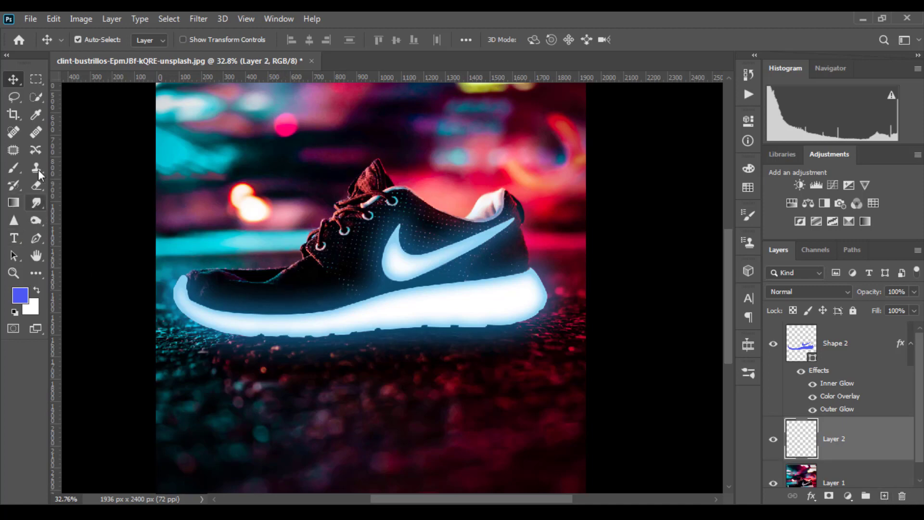
Switch to the Brush tool and set its opacity to 68%.
click(18, 169)
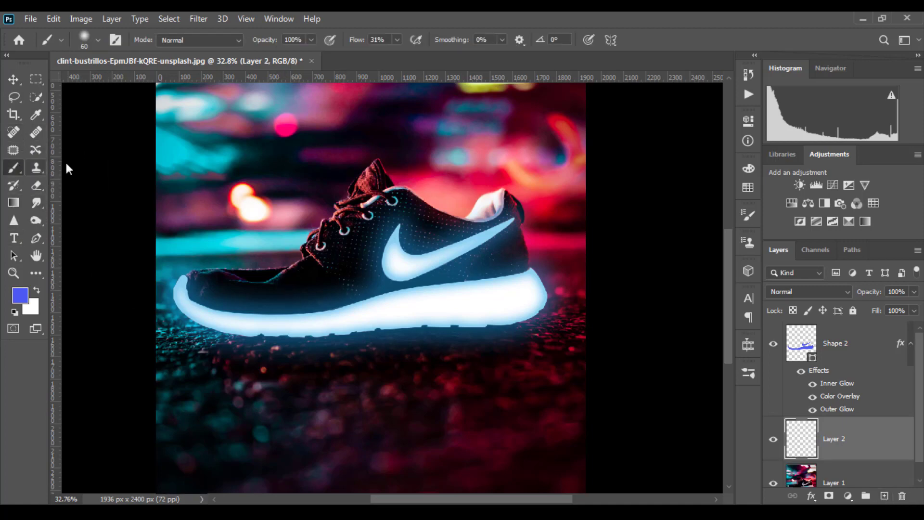
click(204, 39)
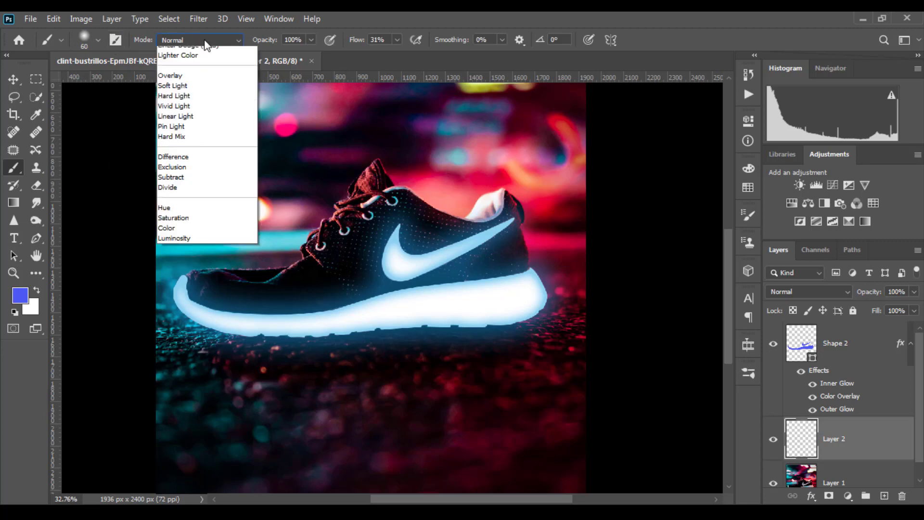
click(312, 41)
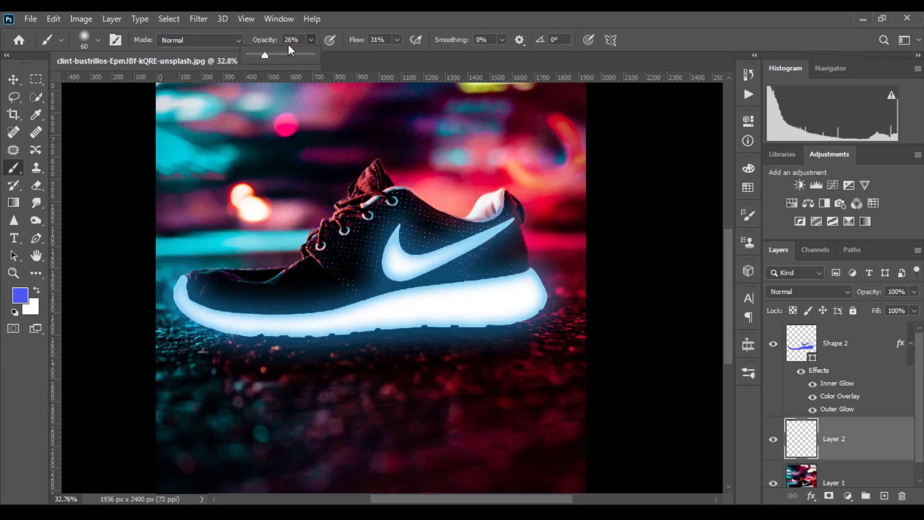
click(312, 40)
text(48)
key(Return)
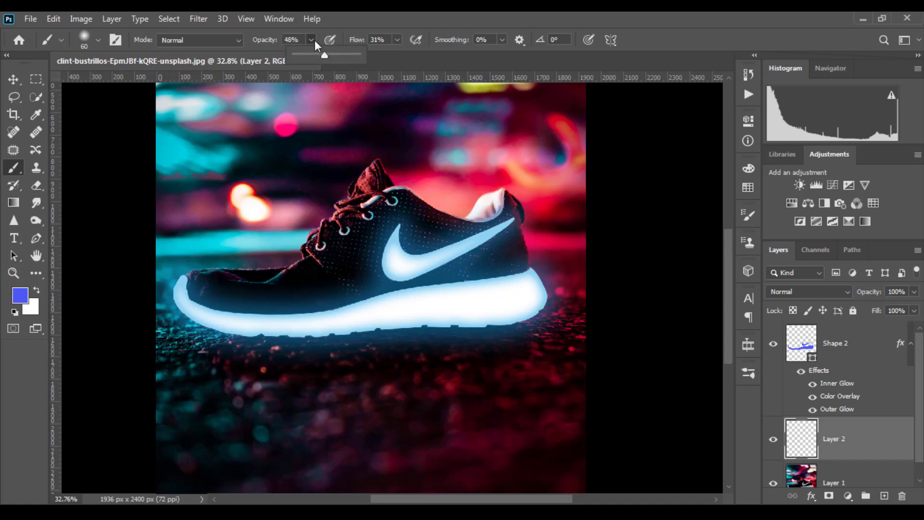
text(68)
key(Return)
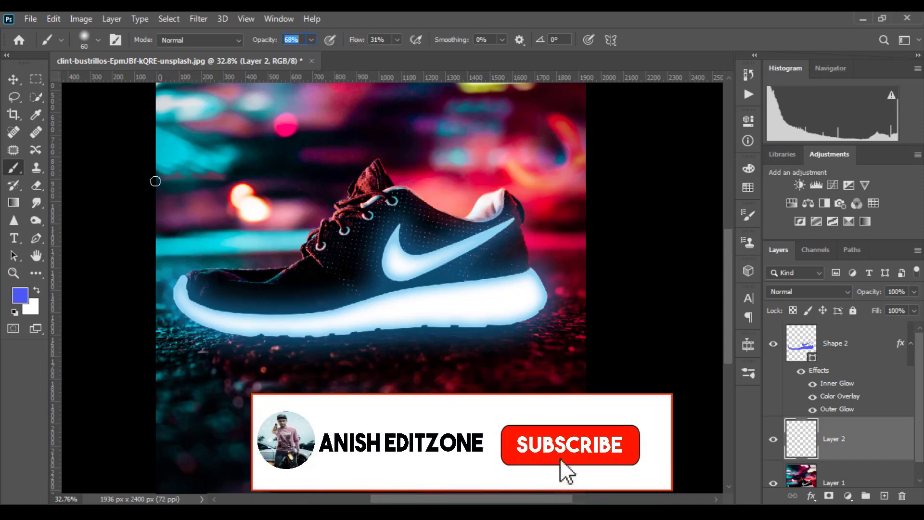
Set the foreground colour to a lighter sky blue, #4ac3fb, in the colour picker.
click(21, 295)
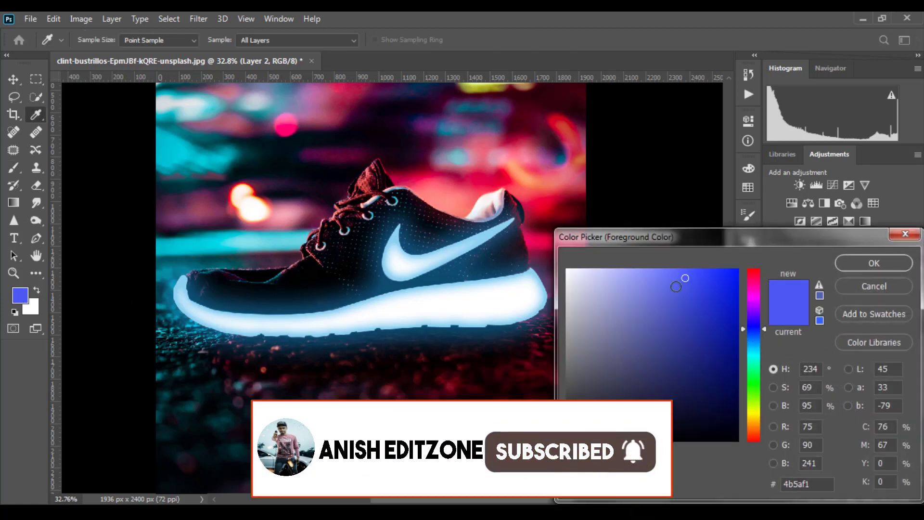
click(765, 335)
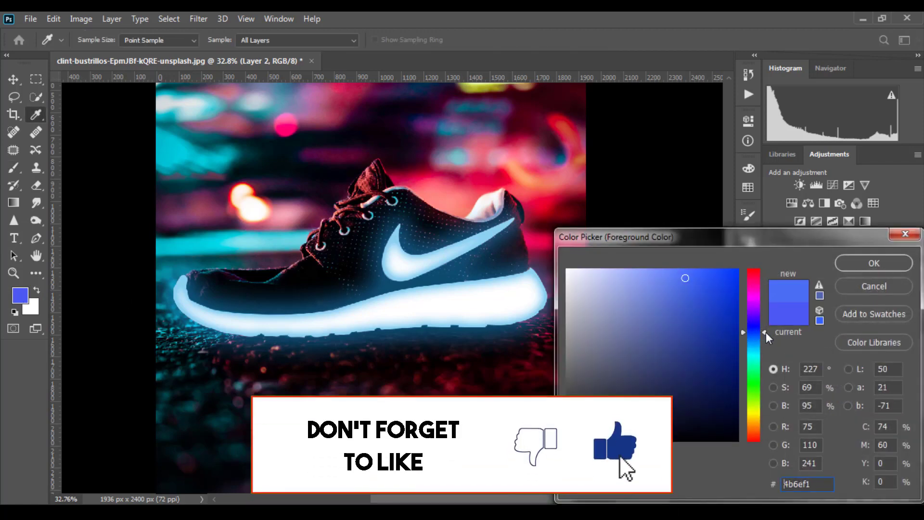
drag(766, 333, 765, 345)
mouse_move(711, 271)
mouse_down()
mouse_move(676, 273)
mouse_move(689, 273)
mouse_up()
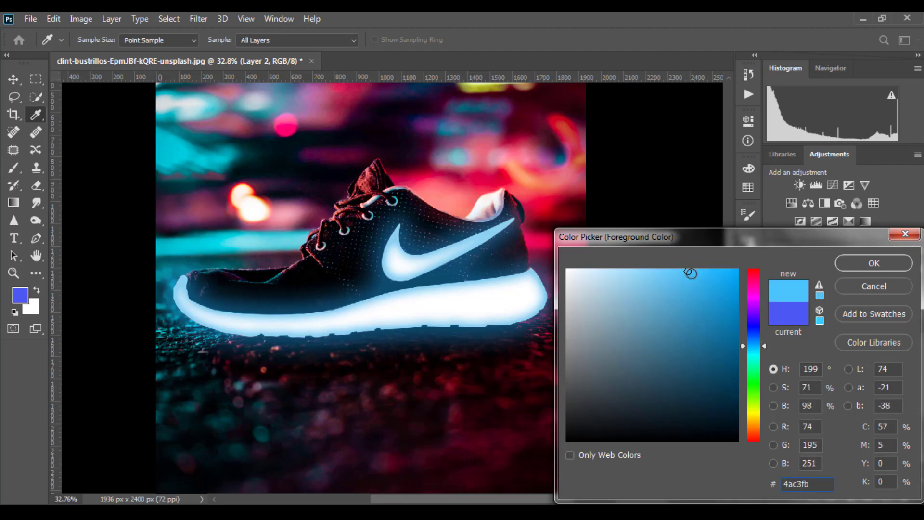
click(846, 269)
scroll(471, 301, down, 3)
Paint a trial cyan glow under the sole with a 175 px brush, then undo it.
scroll(466, 301, down, 1)
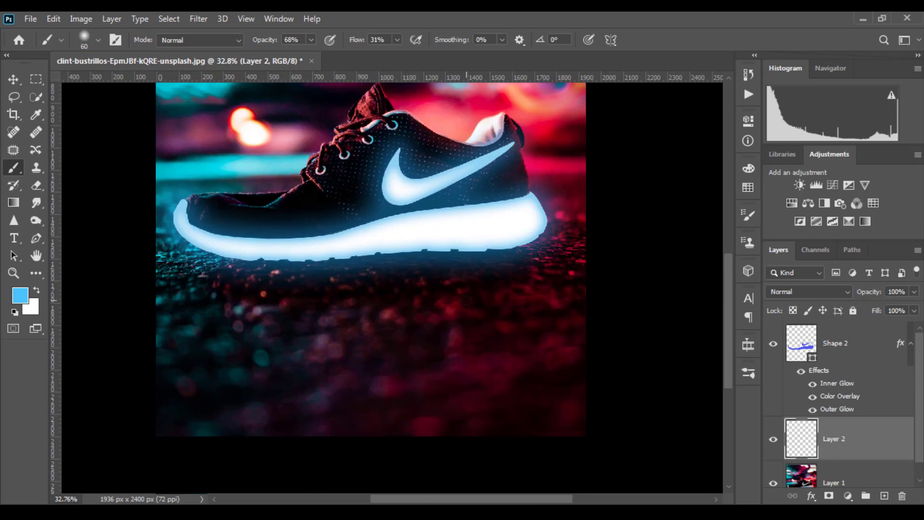
key(bracketright)
key(bracketright)
key(bracketright)
key(bracketright)
key(bracketright)
key(bracketleft)
key(bracketleft)
key(bracketleft)
mouse_move(201, 249)
mouse_down()
mouse_move(376, 275)
mouse_move(212, 272)
mouse_move(195, 268)
mouse_move(385, 282)
mouse_move(366, 278)
mouse_move(497, 270)
mouse_up()
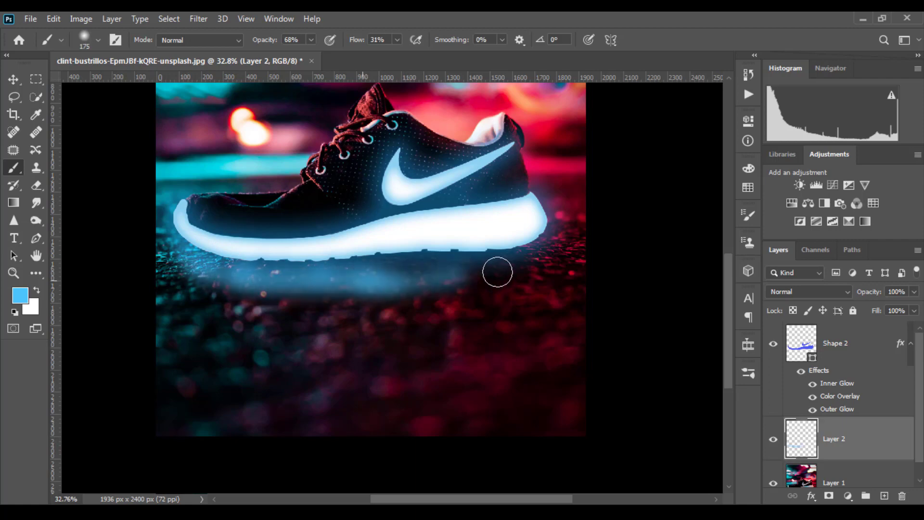
mouse_move(382, 268)
mouse_down()
mouse_move(528, 257)
mouse_move(544, 245)
mouse_move(351, 289)
mouse_up()
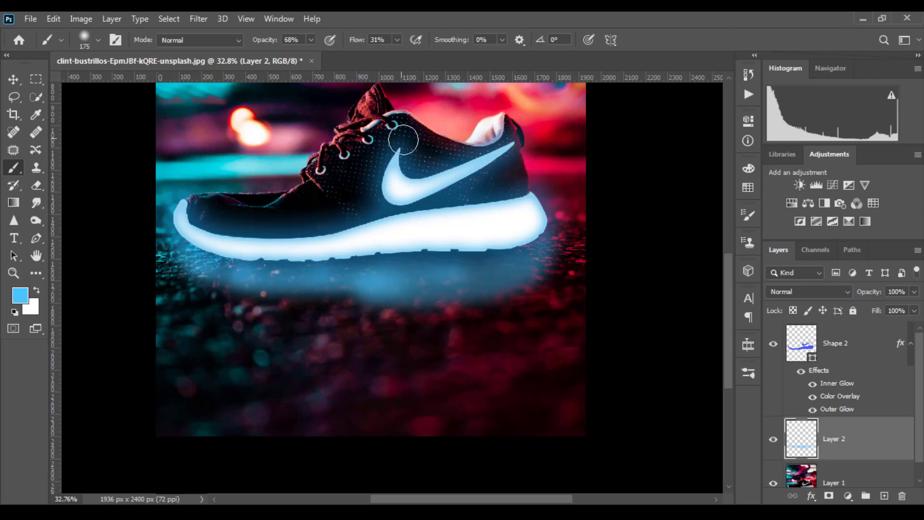
key(ctrl+z)
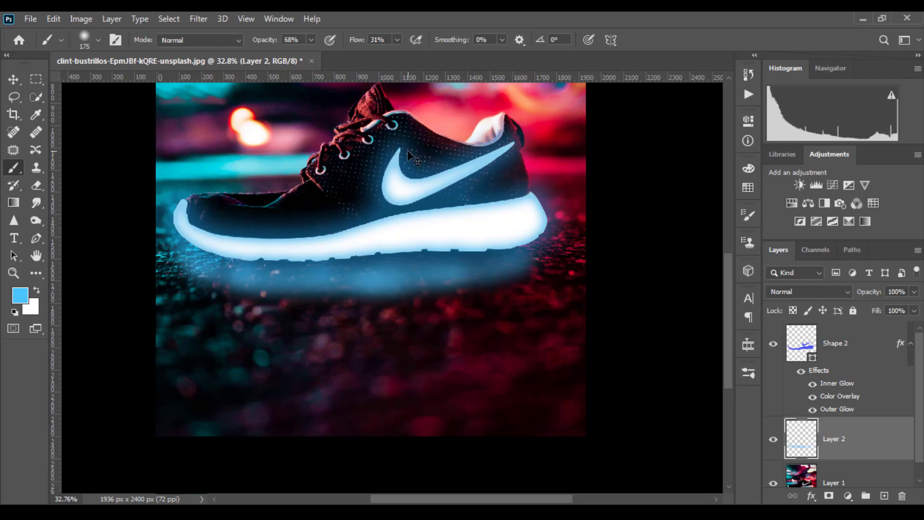
key(ctrl+z)
key(ctrl+z)
key(ctrl+z)
key(ctrl+z)
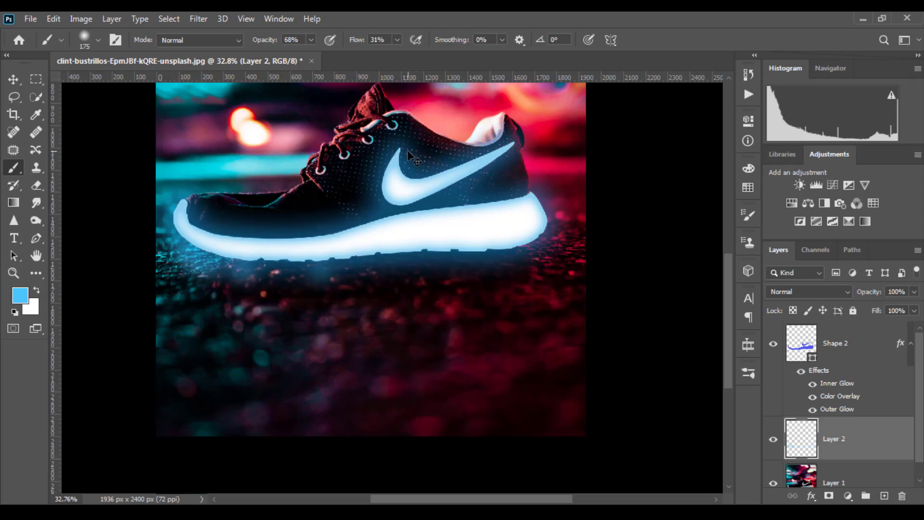
key(ctrl+z)
key(ctrl+z)
key(ctrl+z)
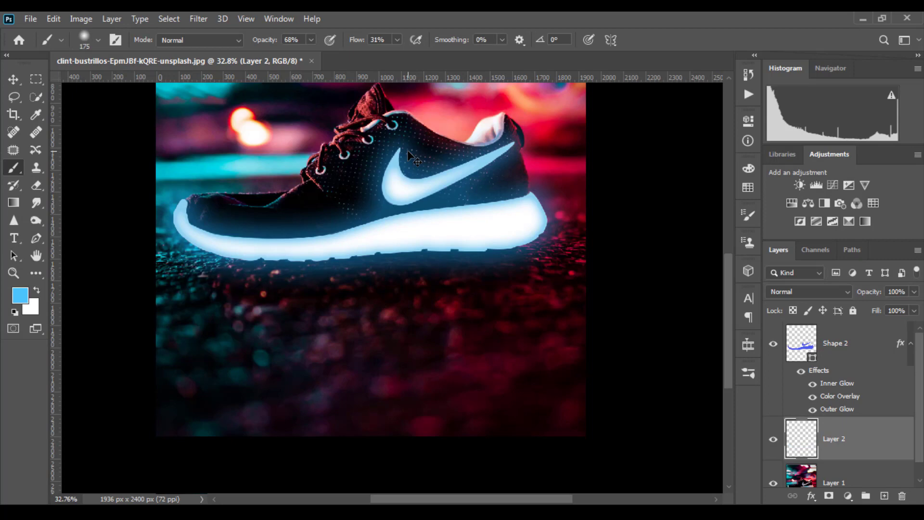
key(ctrl+z)
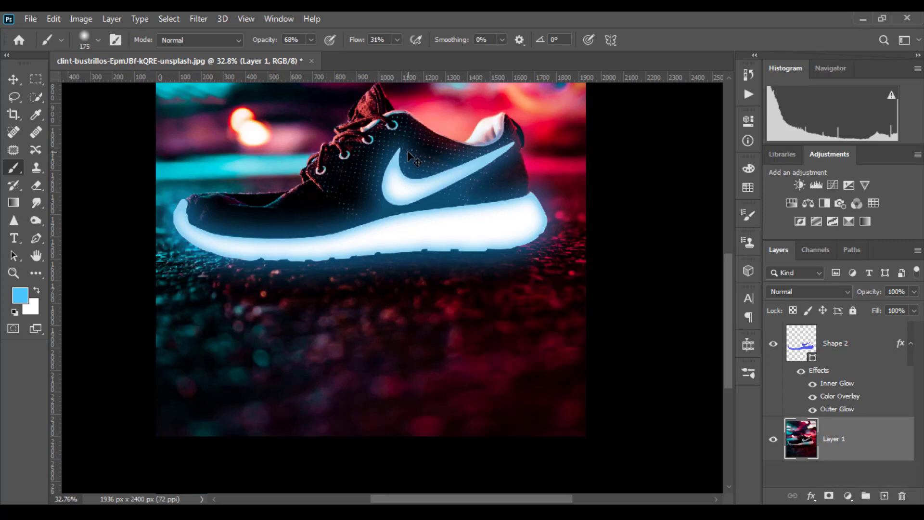
key(ctrl+shift+z)
Set the soft brush to 9% opacity and enlarge it to 250 px.
click(311, 40)
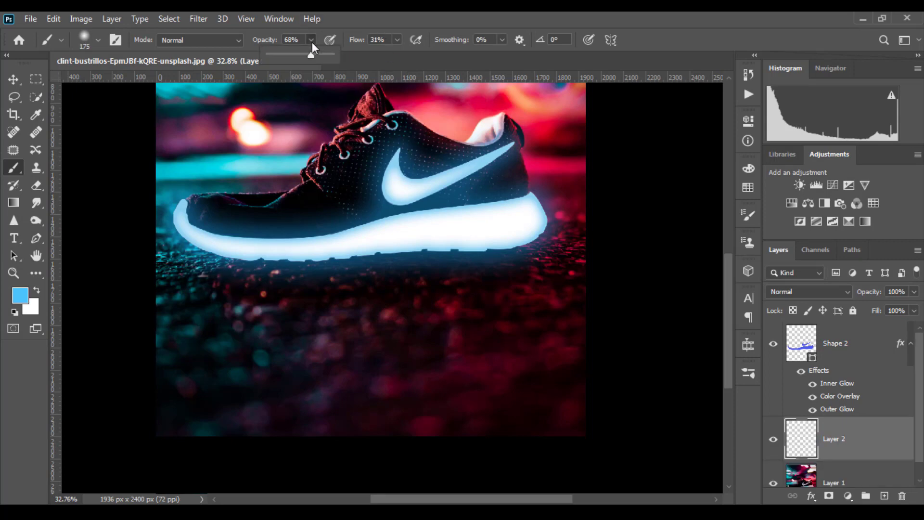
click(273, 55)
click(97, 42)
drag(130, 80, 143, 80)
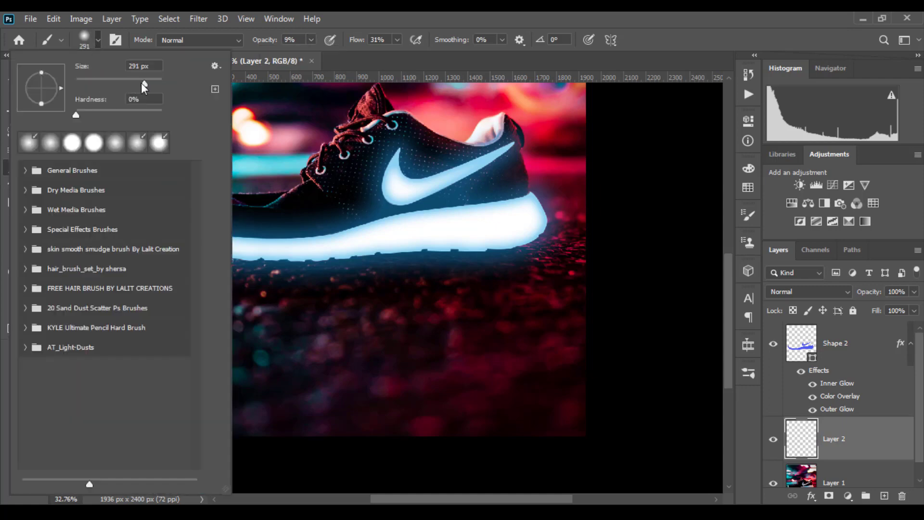
click(97, 38)
key(bracketright)
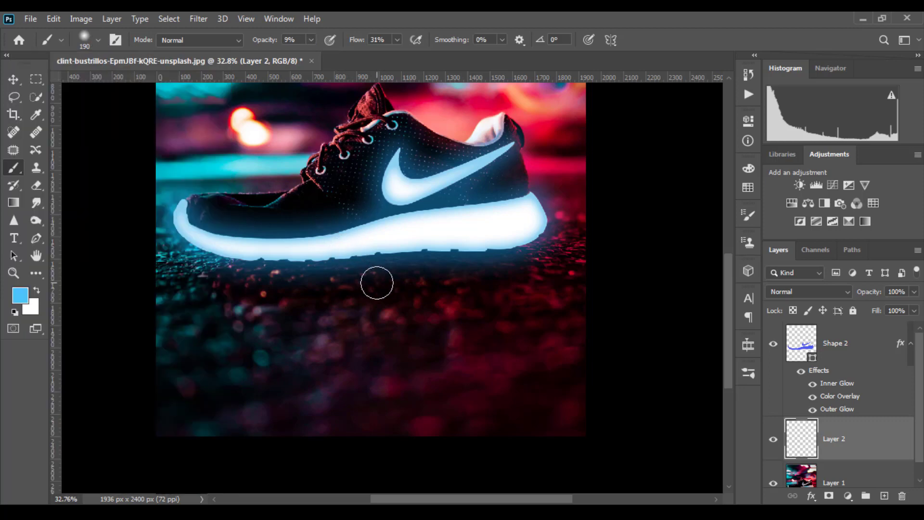
key(bracketright)
key(bracketright)
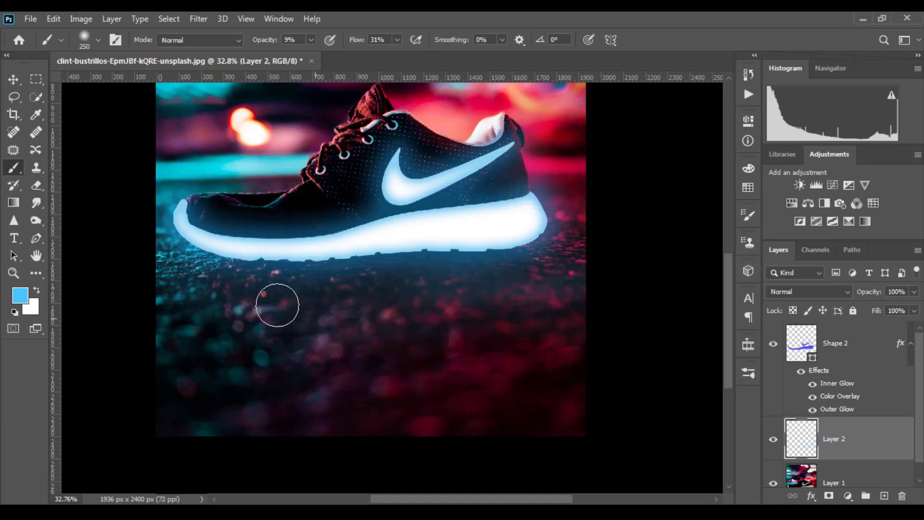
Paint a faint cyan glow beneath the shoe at 27% brush opacity, and set Layer 2 to 90%.
click(311, 40)
drag(315, 55, 324, 53)
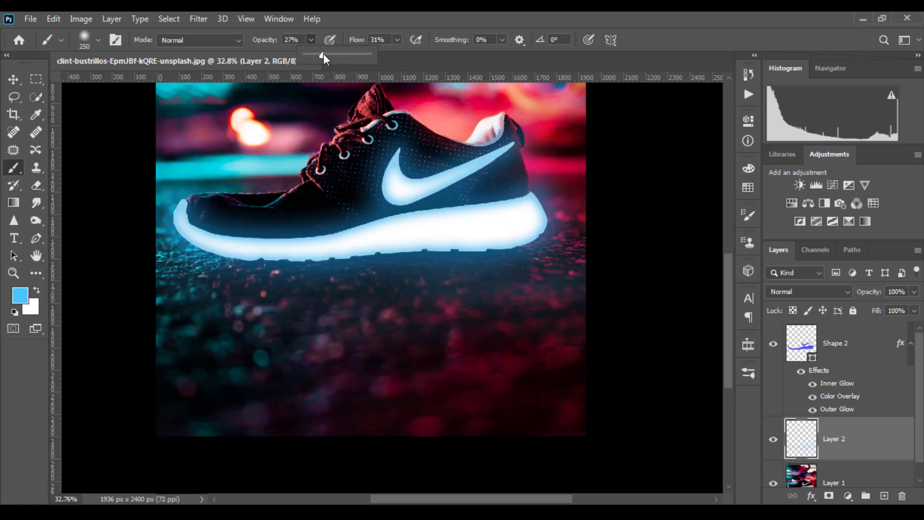
mouse_move(358, 259)
mouse_down()
mouse_move(270, 274)
mouse_move(198, 262)
mouse_move(307, 274)
mouse_move(554, 268)
mouse_move(568, 222)
mouse_move(505, 262)
mouse_move(480, 307)
mouse_move(258, 278)
mouse_move(163, 229)
mouse_move(229, 293)
mouse_move(186, 279)
mouse_up()
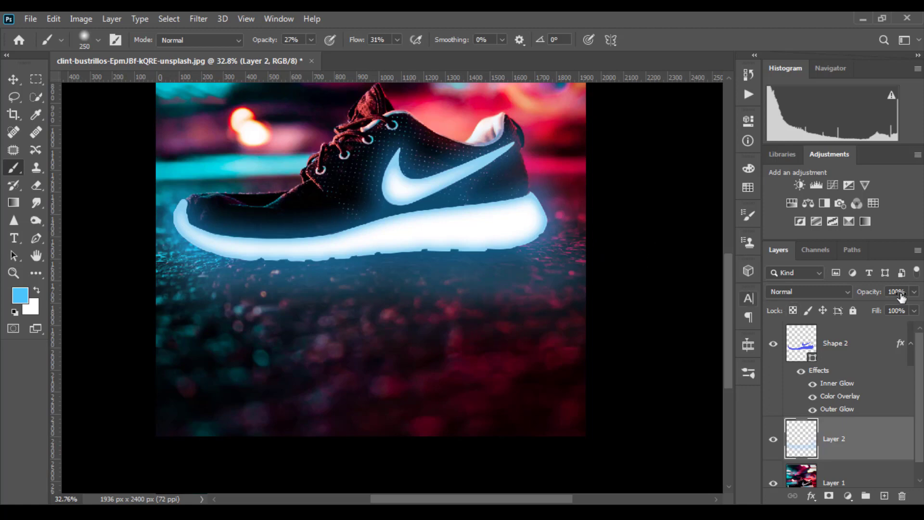
drag(873, 297, 866, 297)
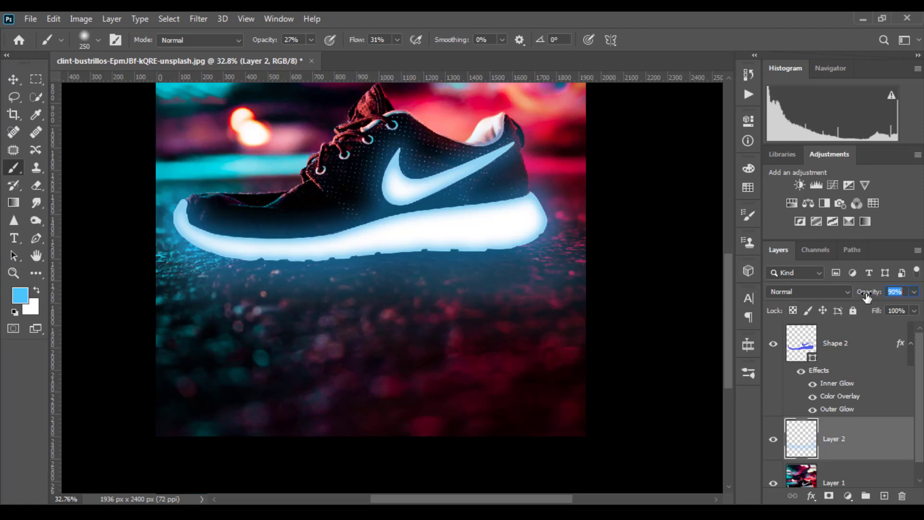
key(Return)
Zoom the view out and in to see the whole image.
scroll(558, 248, down, 2)
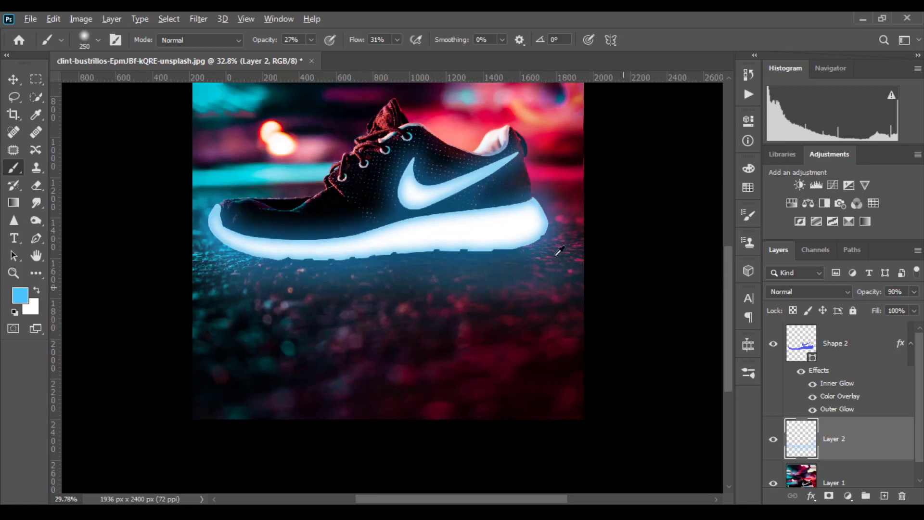
scroll(506, 298, down, 1)
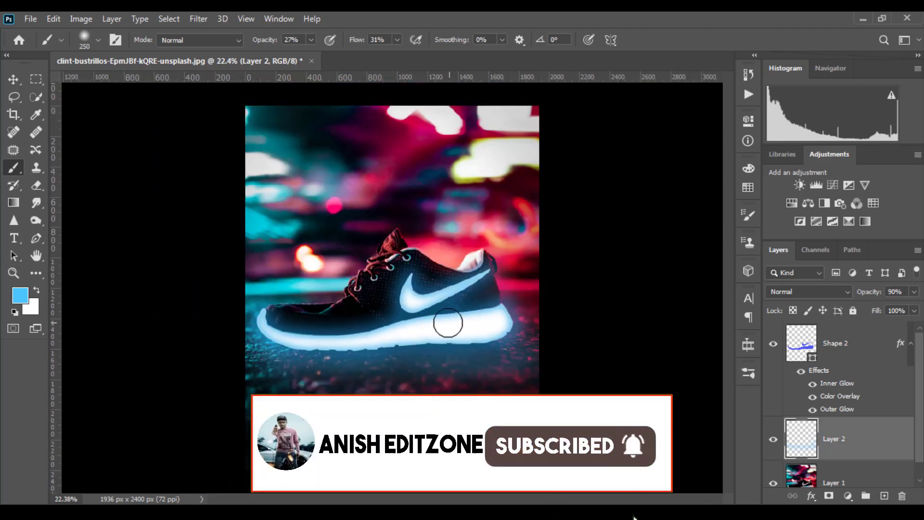
scroll(453, 322, up, 1)
scroll(462, 321, up, 2)
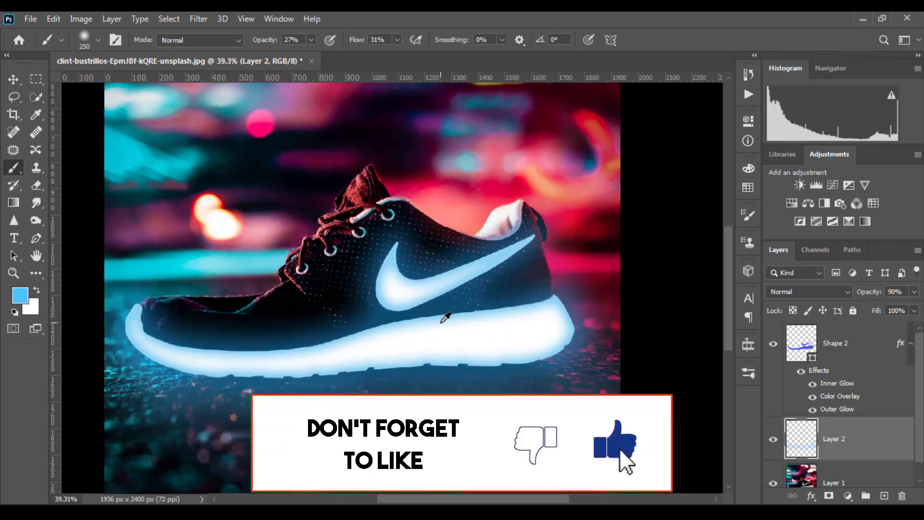
scroll(440, 327, down, 3)
scroll(445, 321, down, 1)
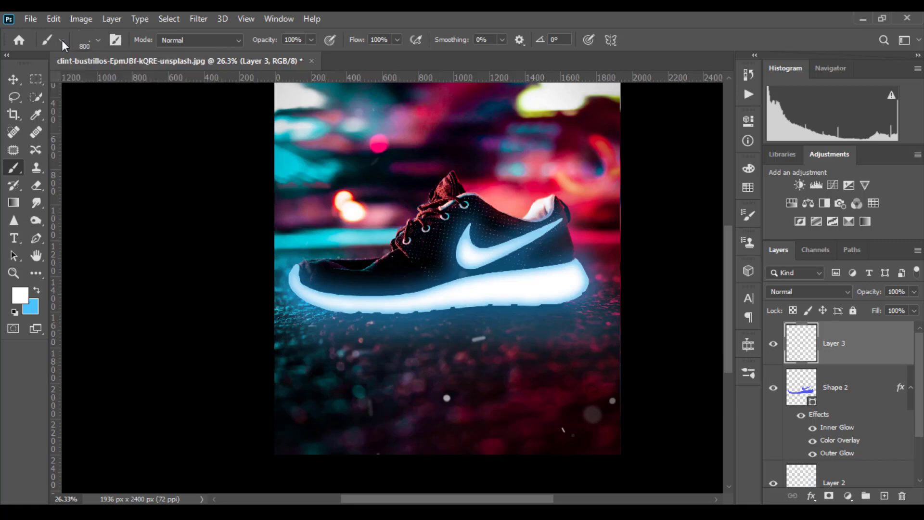
Pick the AT_dusts brush from the AT_Light-Dusts set in the Brush Preset picker.
click(97, 40)
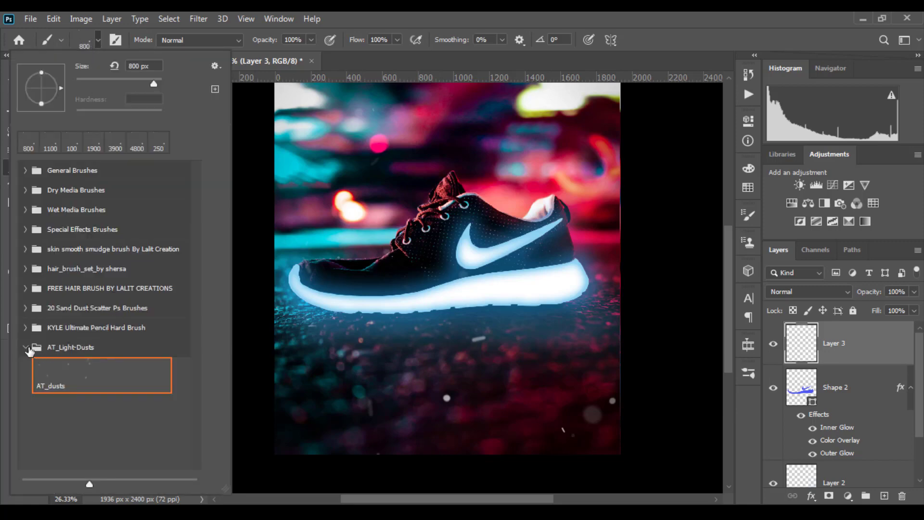
click(26, 346)
click(26, 327)
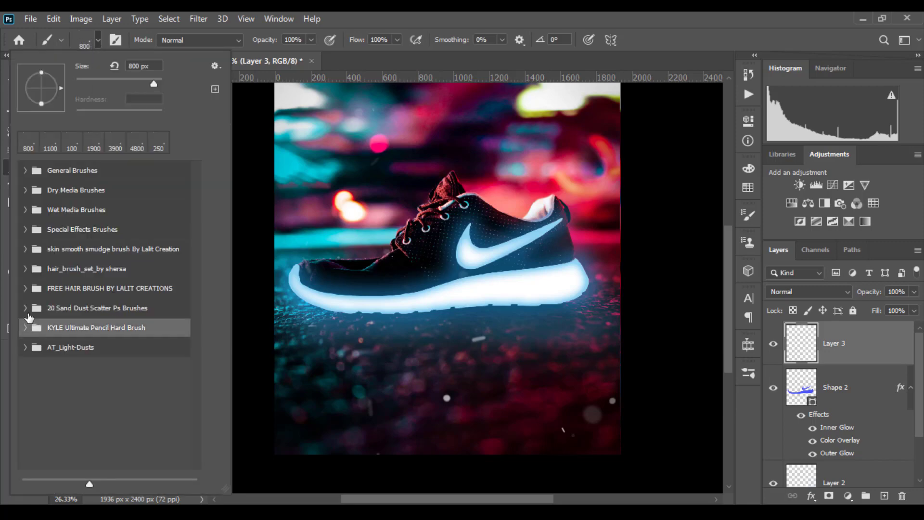
click(26, 308)
click(25, 308)
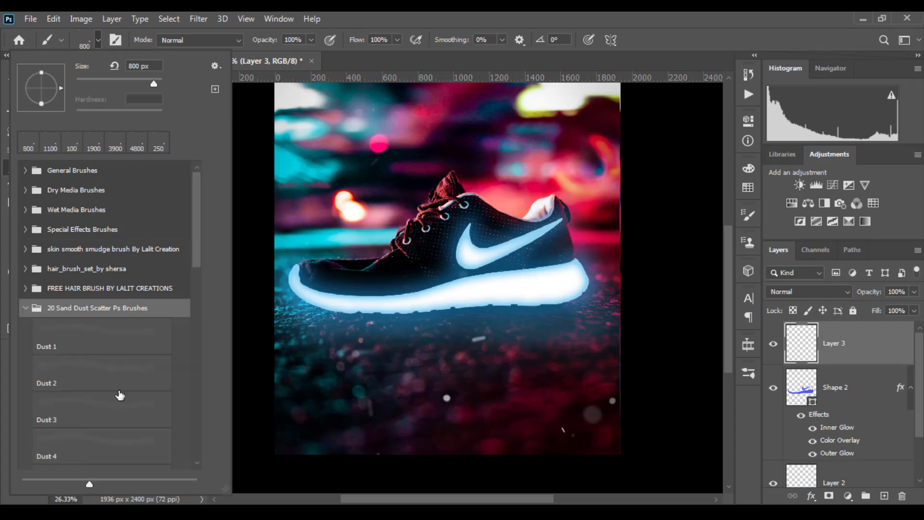
scroll(119, 392, down, 2)
scroll(105, 383, down, 2)
scroll(106, 384, down, 3)
scroll(74, 353, up, 3)
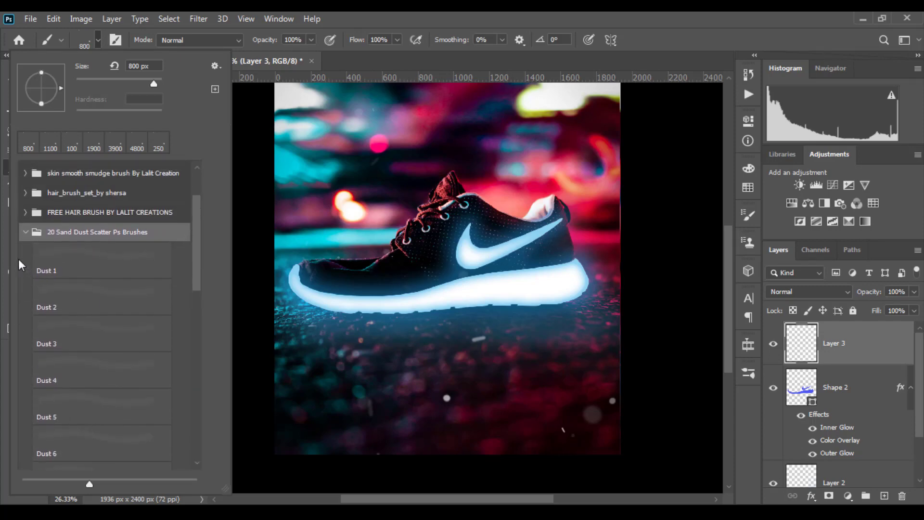
click(25, 232)
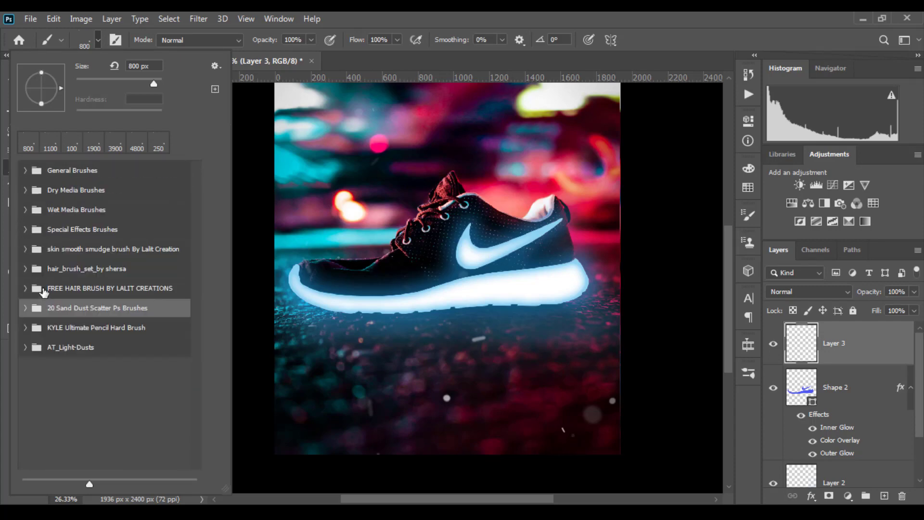
click(25, 347)
click(90, 368)
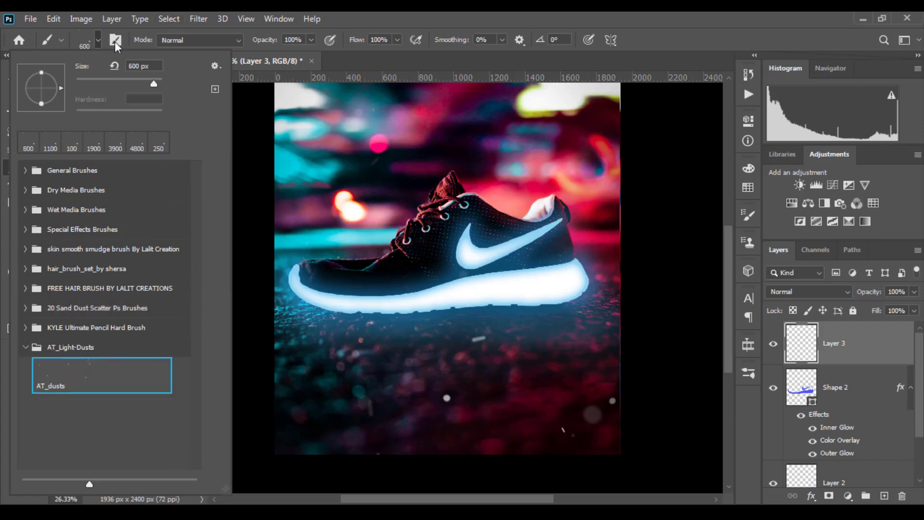
click(98, 42)
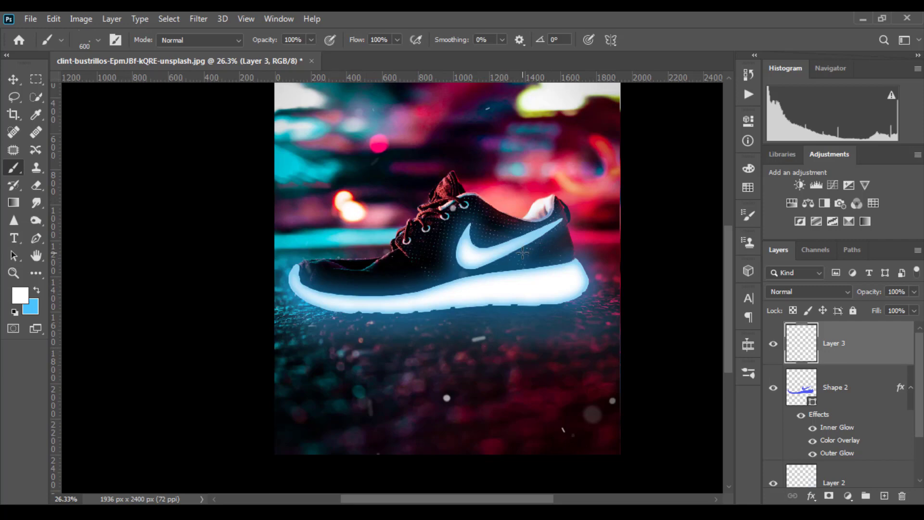
Resize the dust brush to 1000 px, zoom out, and start Free Transform on Layer 3.
key(bracketleft)
key(bracketleft)
key(bracketleft)
key(bracketright)
key(bracketright)
key(bracketright)
key(bracketright)
key(ctrl+minus)
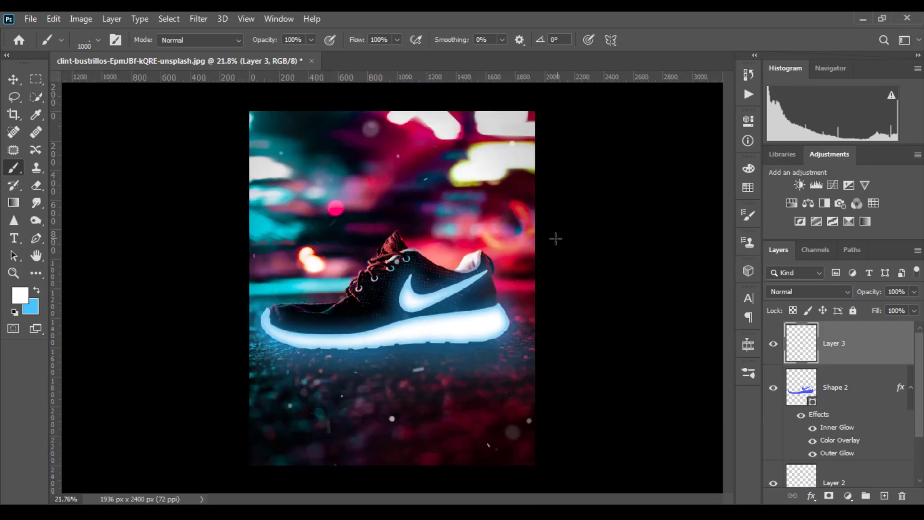
key(ctrl+t)
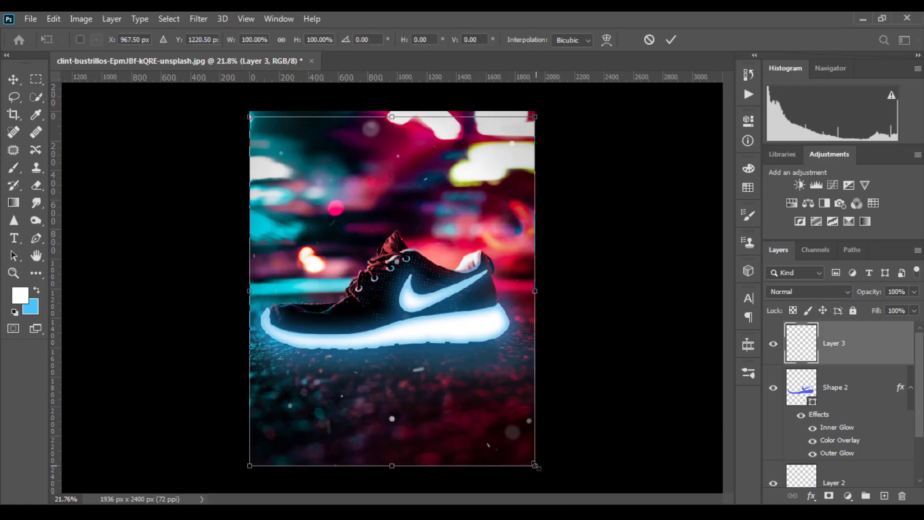
Scale the dust layer to 76.6%, rotate it -103.41°, reposition it around the shoe, and apply.
drag(534, 465, 499, 421)
drag(431, 329, 429, 312)
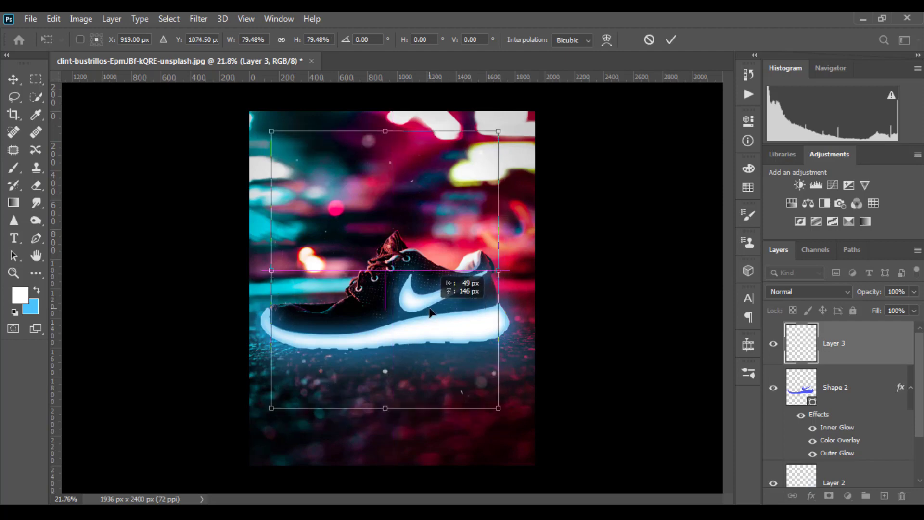
drag(499, 408, 464, 365)
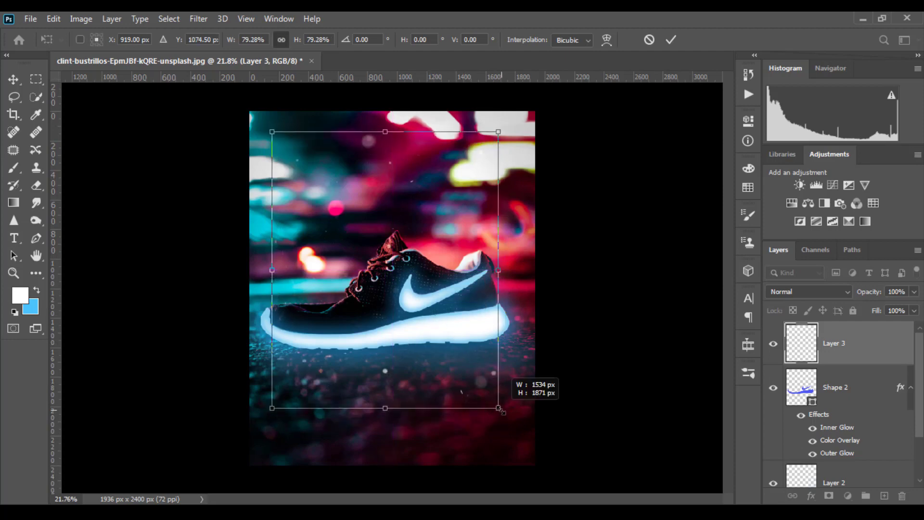
drag(496, 145, 284, 214)
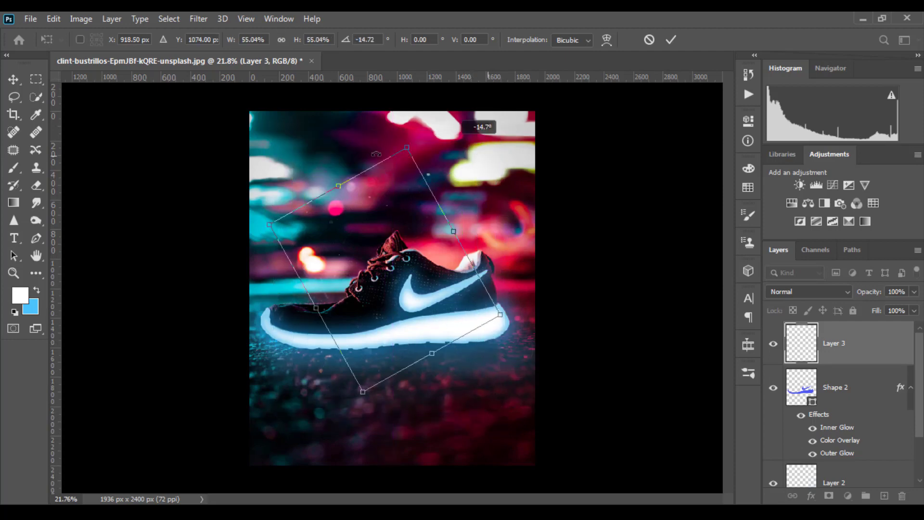
drag(394, 276, 390, 298)
drag(489, 356, 538, 379)
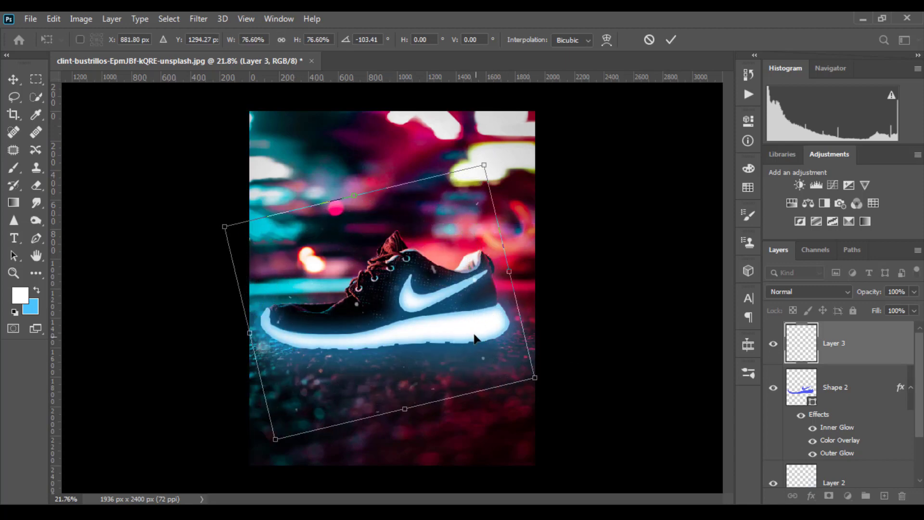
drag(482, 337, 489, 340)
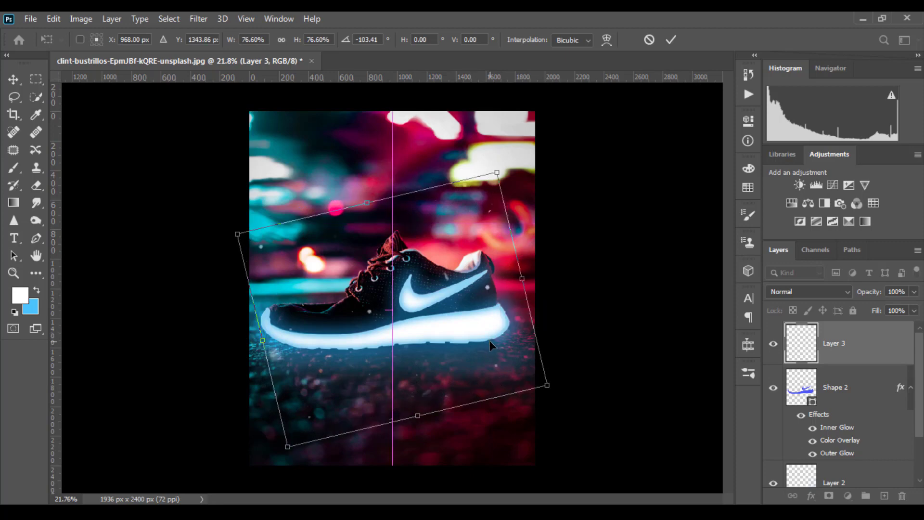
click(671, 40)
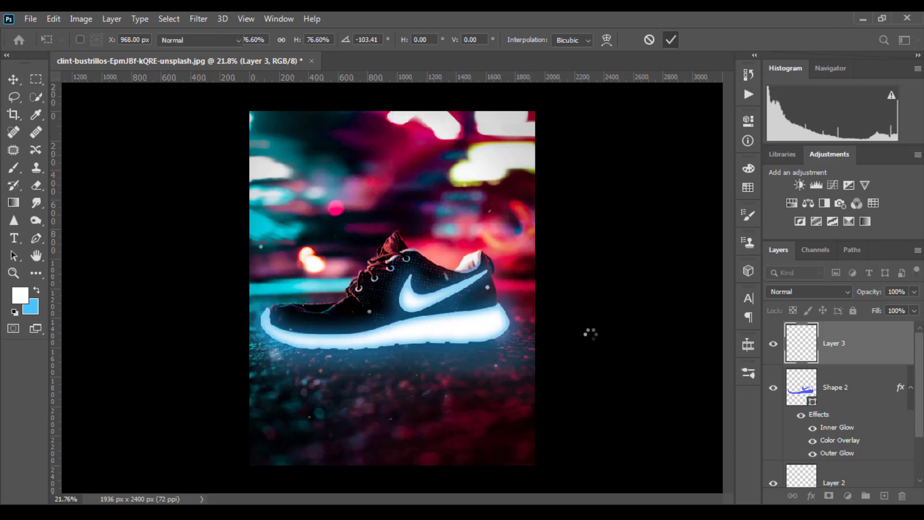
Switch to the Eraser with an 88 px Soft Round tip from General Brushes.
key(b)
alt+scroll(489, 383, up, 2)
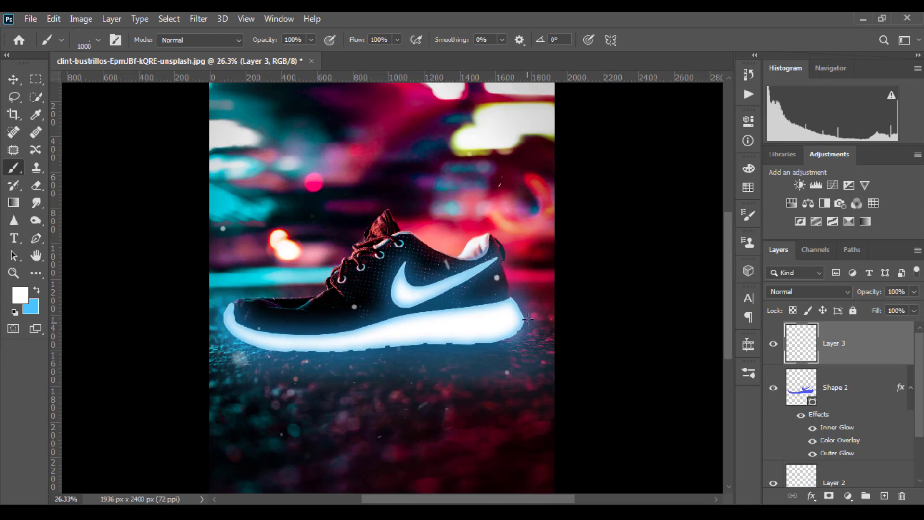
scroll(577, 270, down, 2)
click(36, 185)
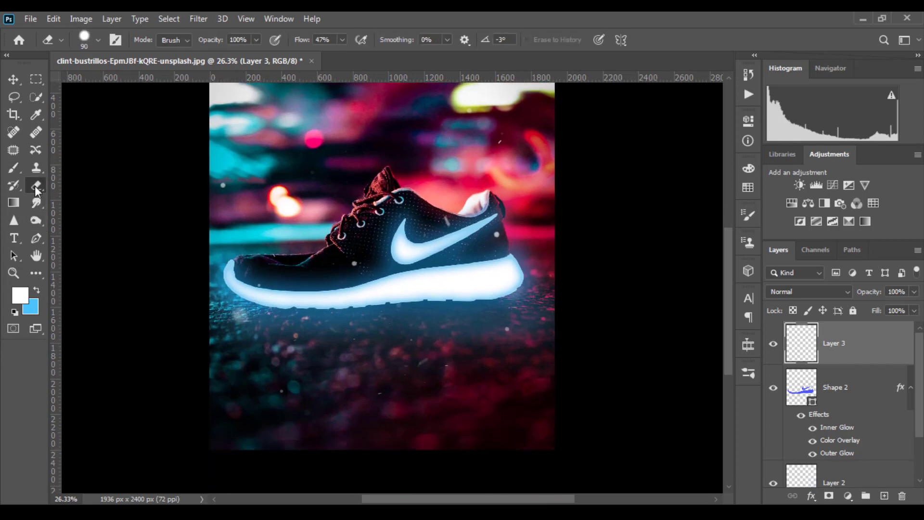
click(85, 37)
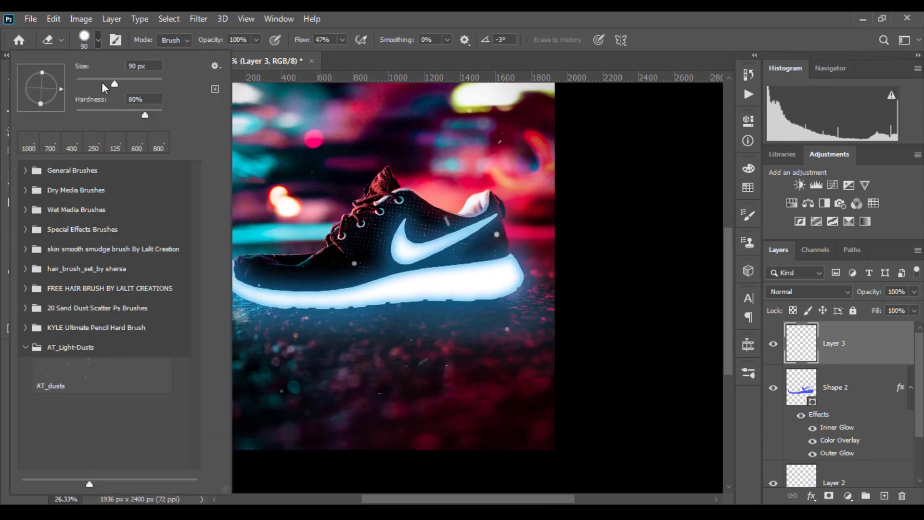
drag(107, 82, 108, 76)
click(115, 85)
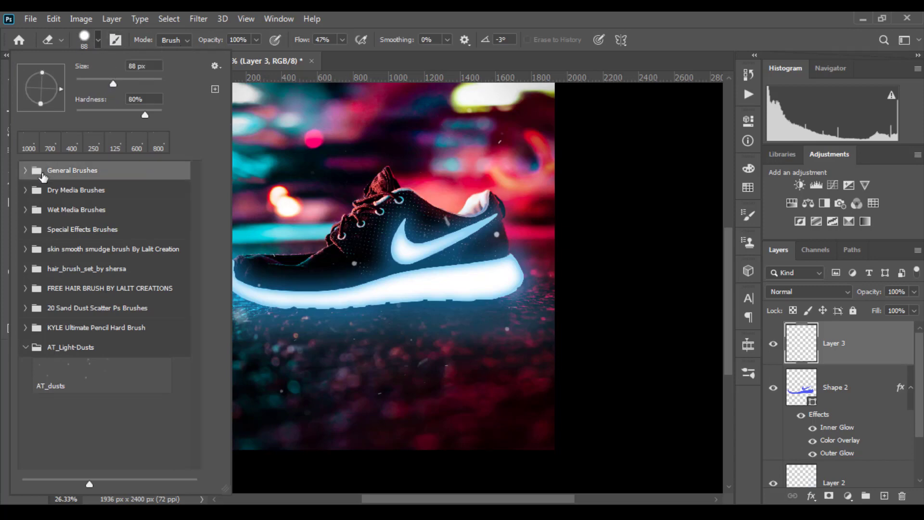
scroll(35, 180, up, 2)
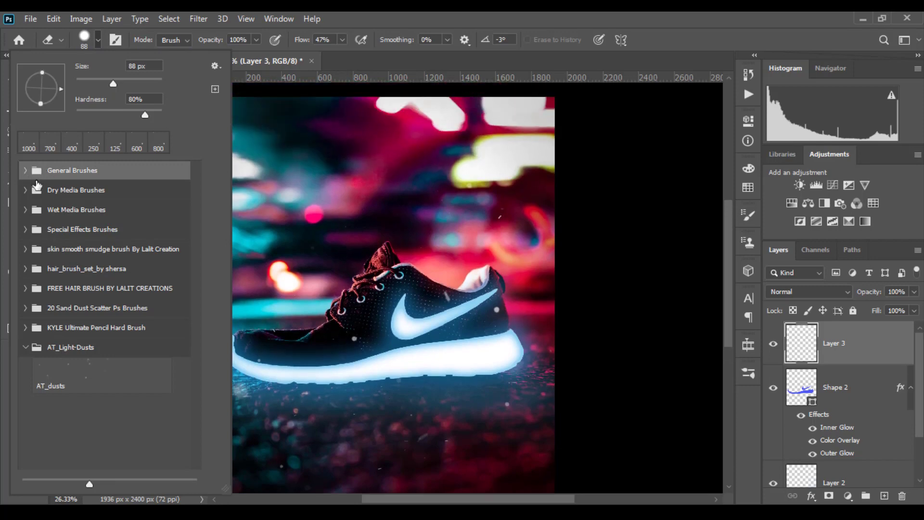
click(41, 171)
click(82, 196)
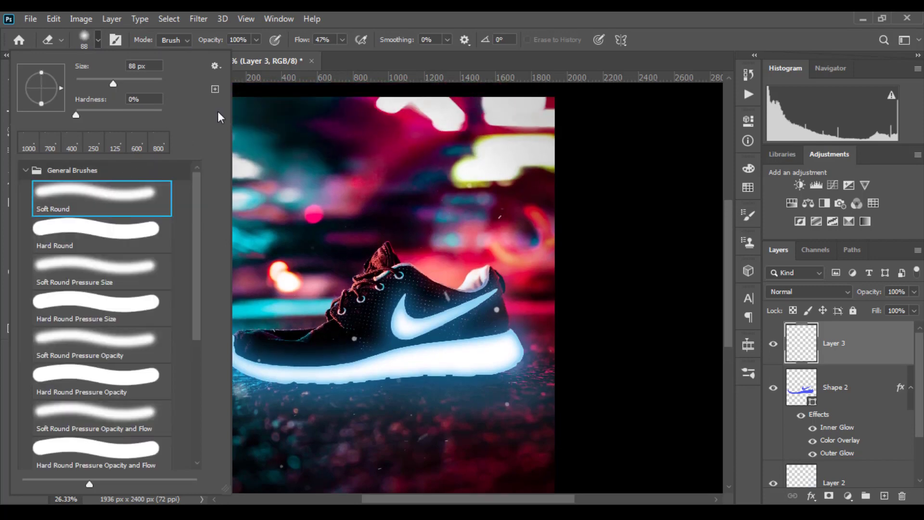
click(101, 41)
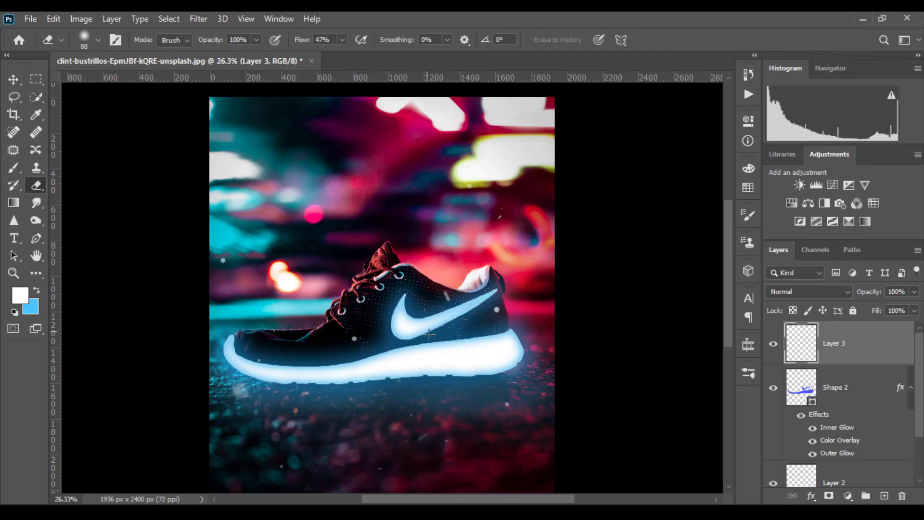
Set the eraser opacity to 27%.
scroll(429, 333, down, 3)
click(255, 40)
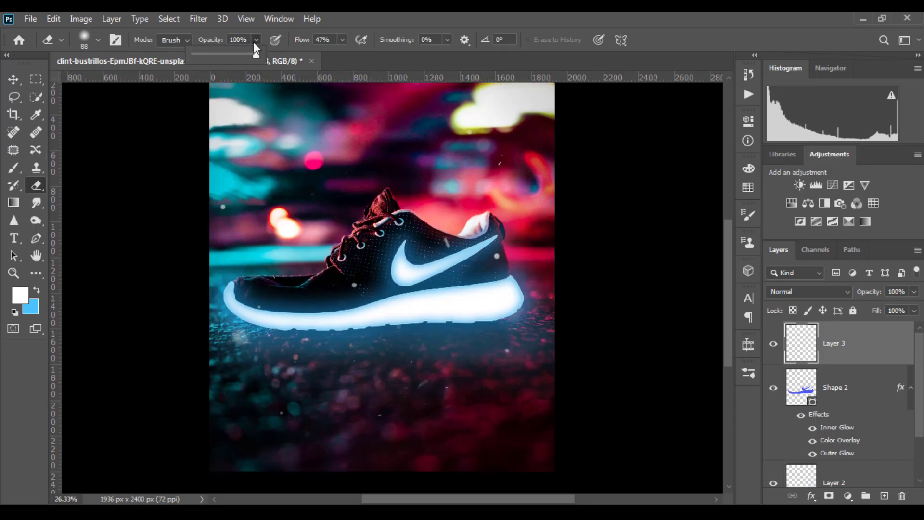
click(207, 54)
click(199, 57)
click(257, 41)
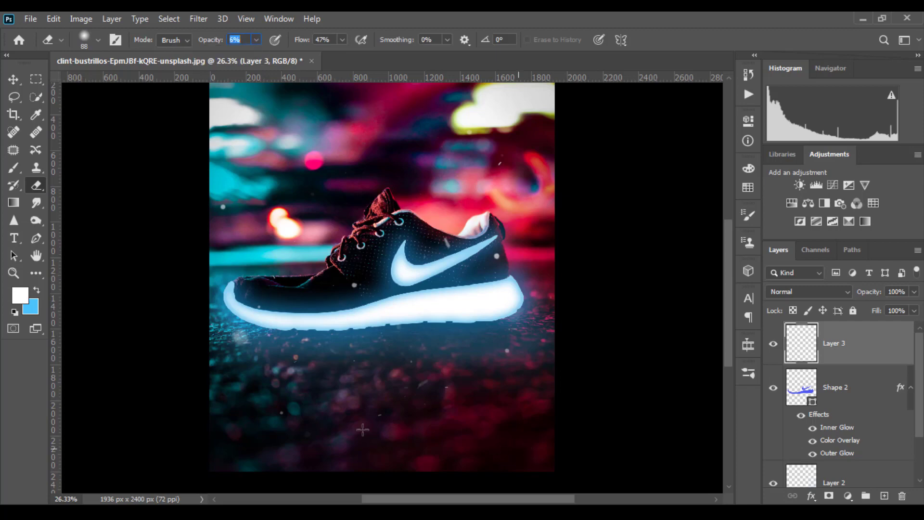
key(Return)
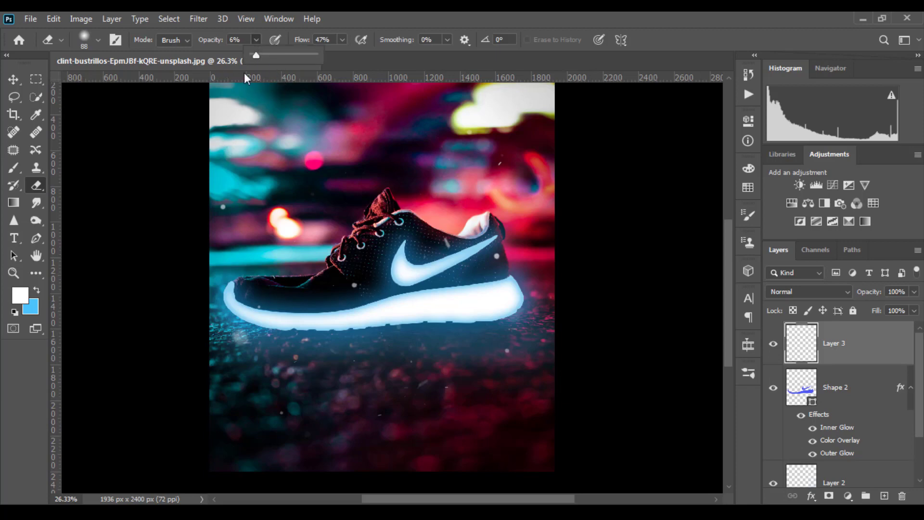
drag(255, 39, 265, 54)
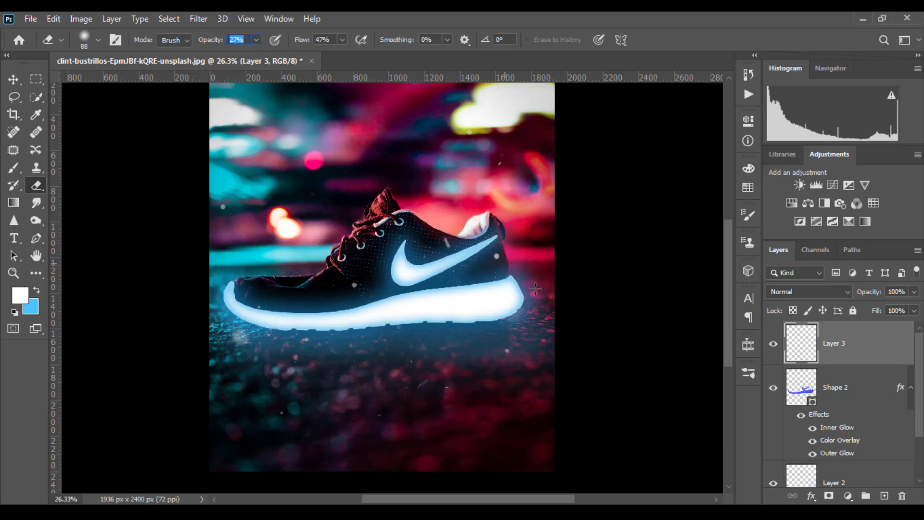
scroll(418, 260, down, 1)
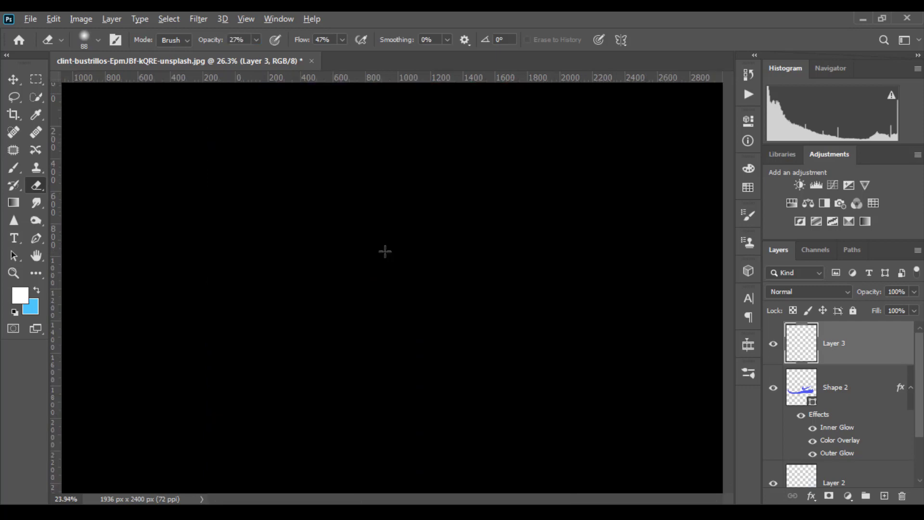